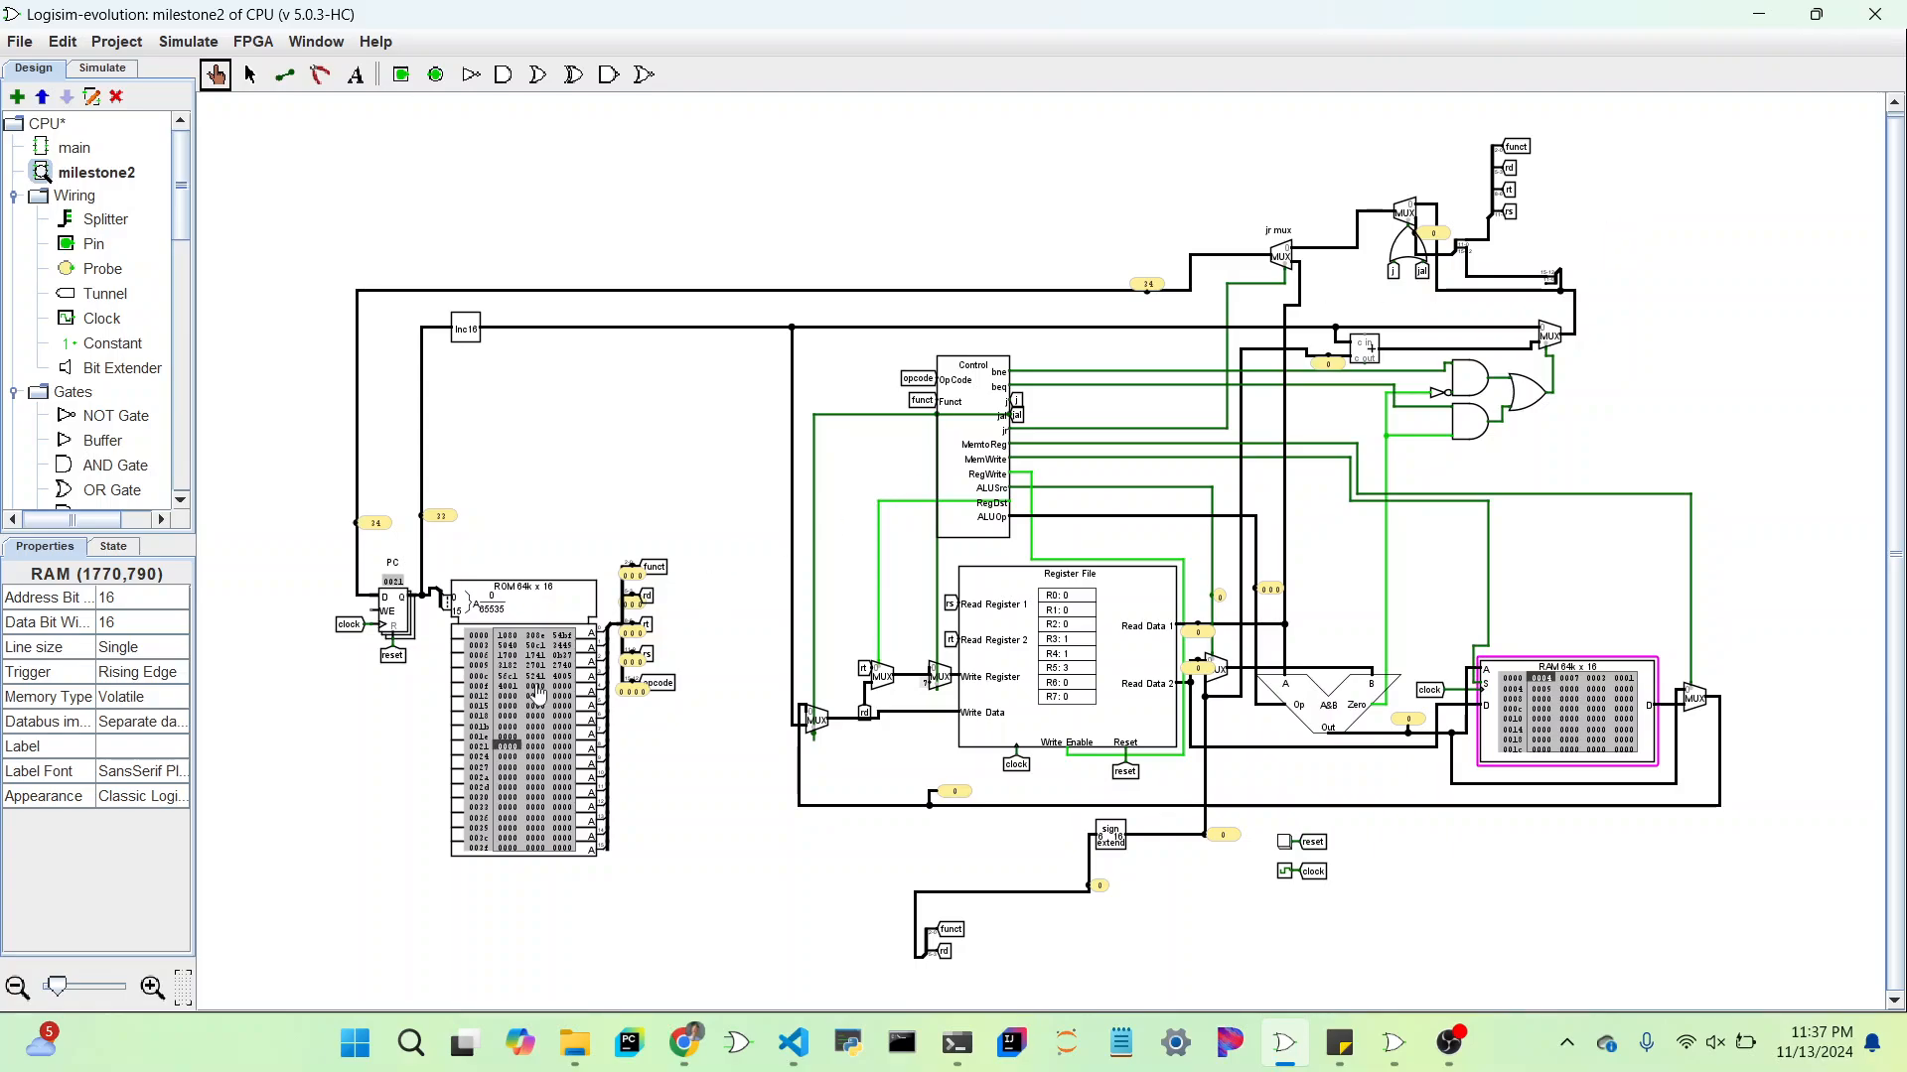
Step: Load the bubble_sort_j.hex memory image from the Assignment9 folder into the ROM
scroll(537, 692, up, 3)
scroll(537, 692, down, 1)
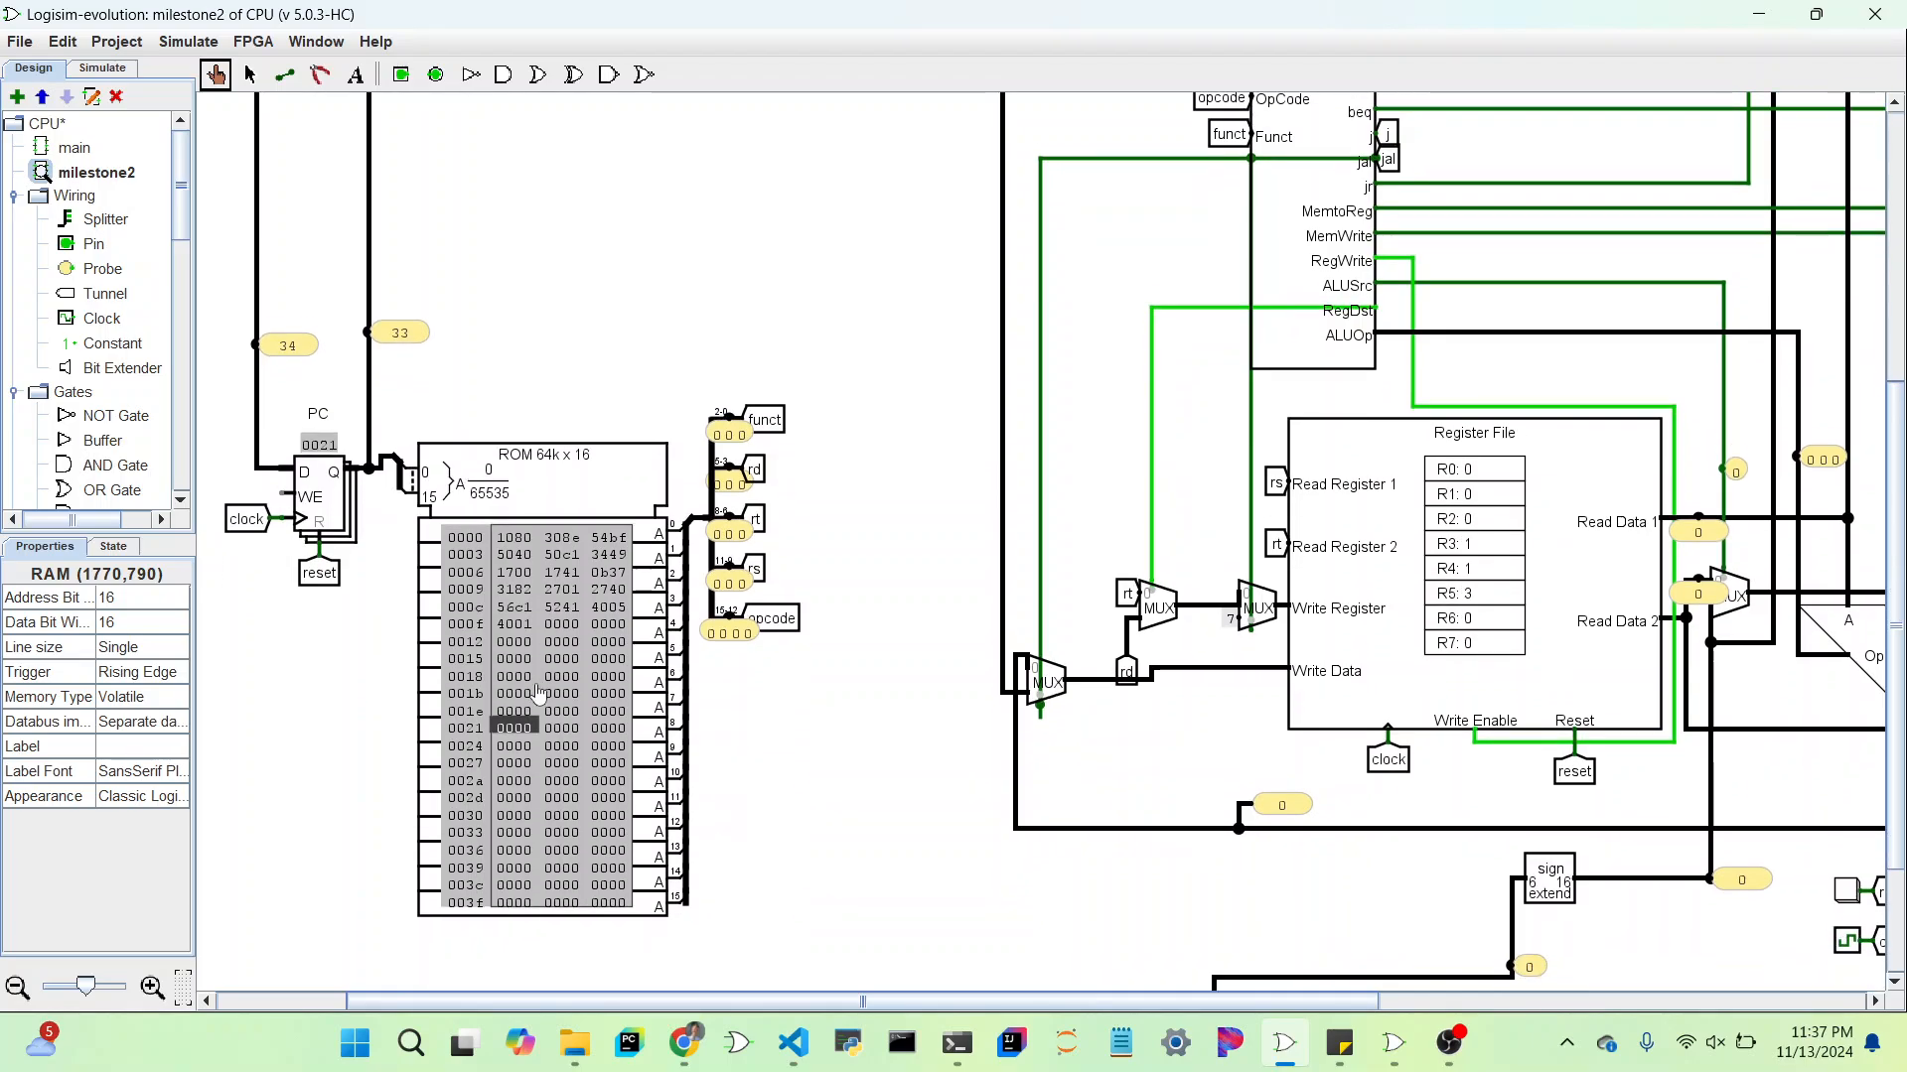
right_click(537, 693)
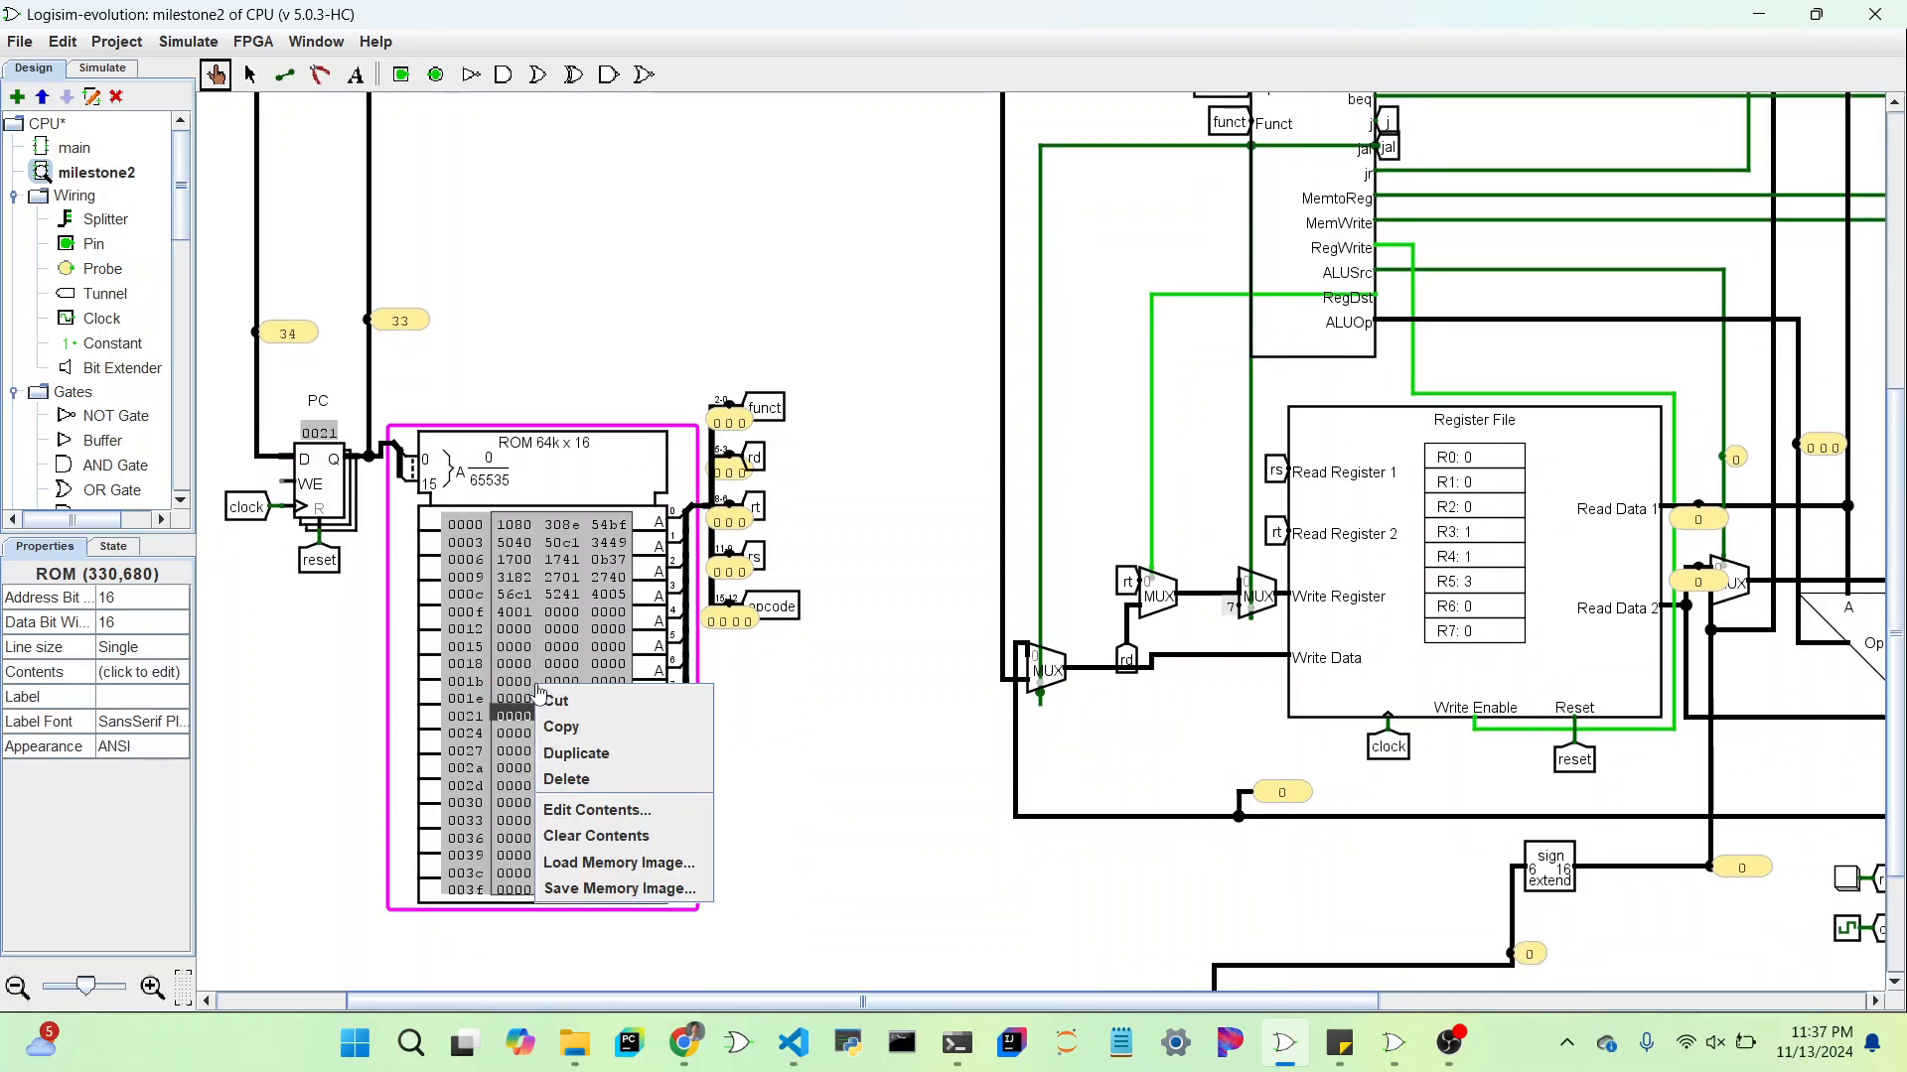
click(620, 864)
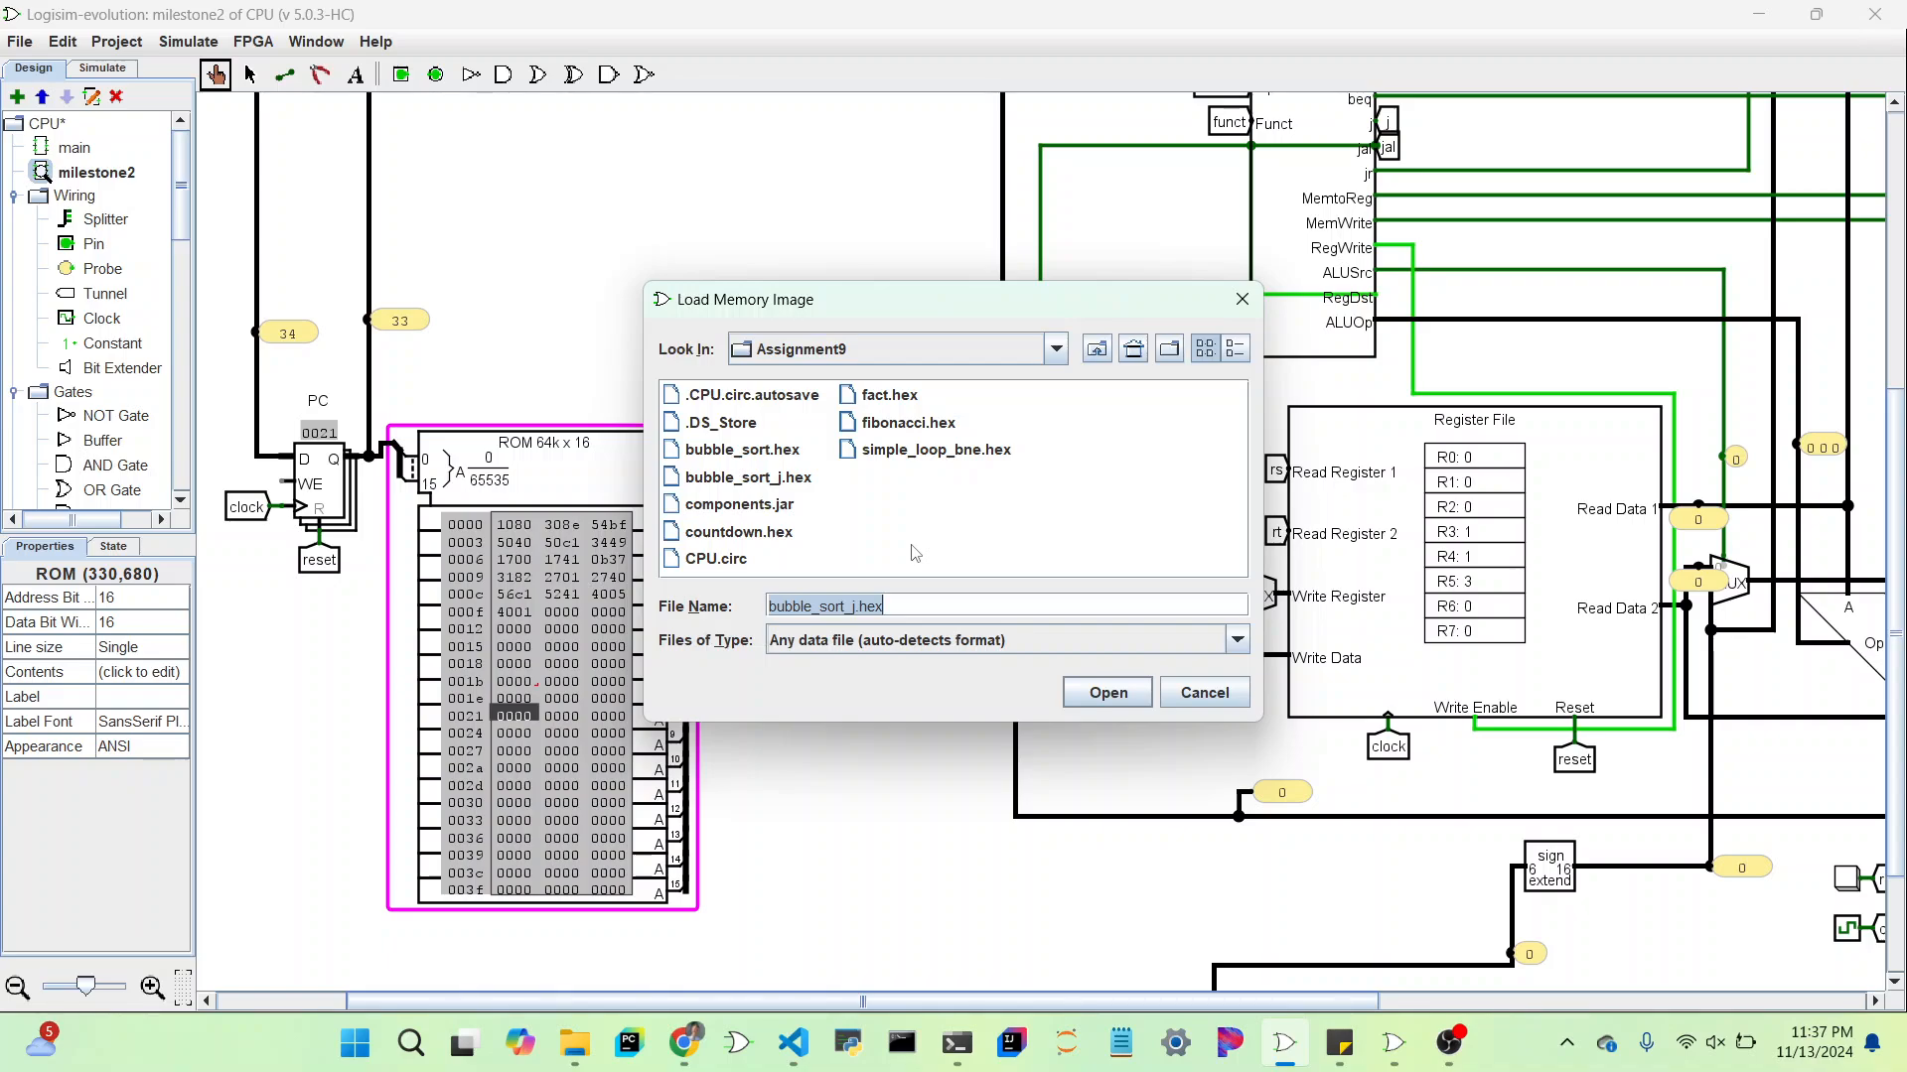
double_click(790, 484)
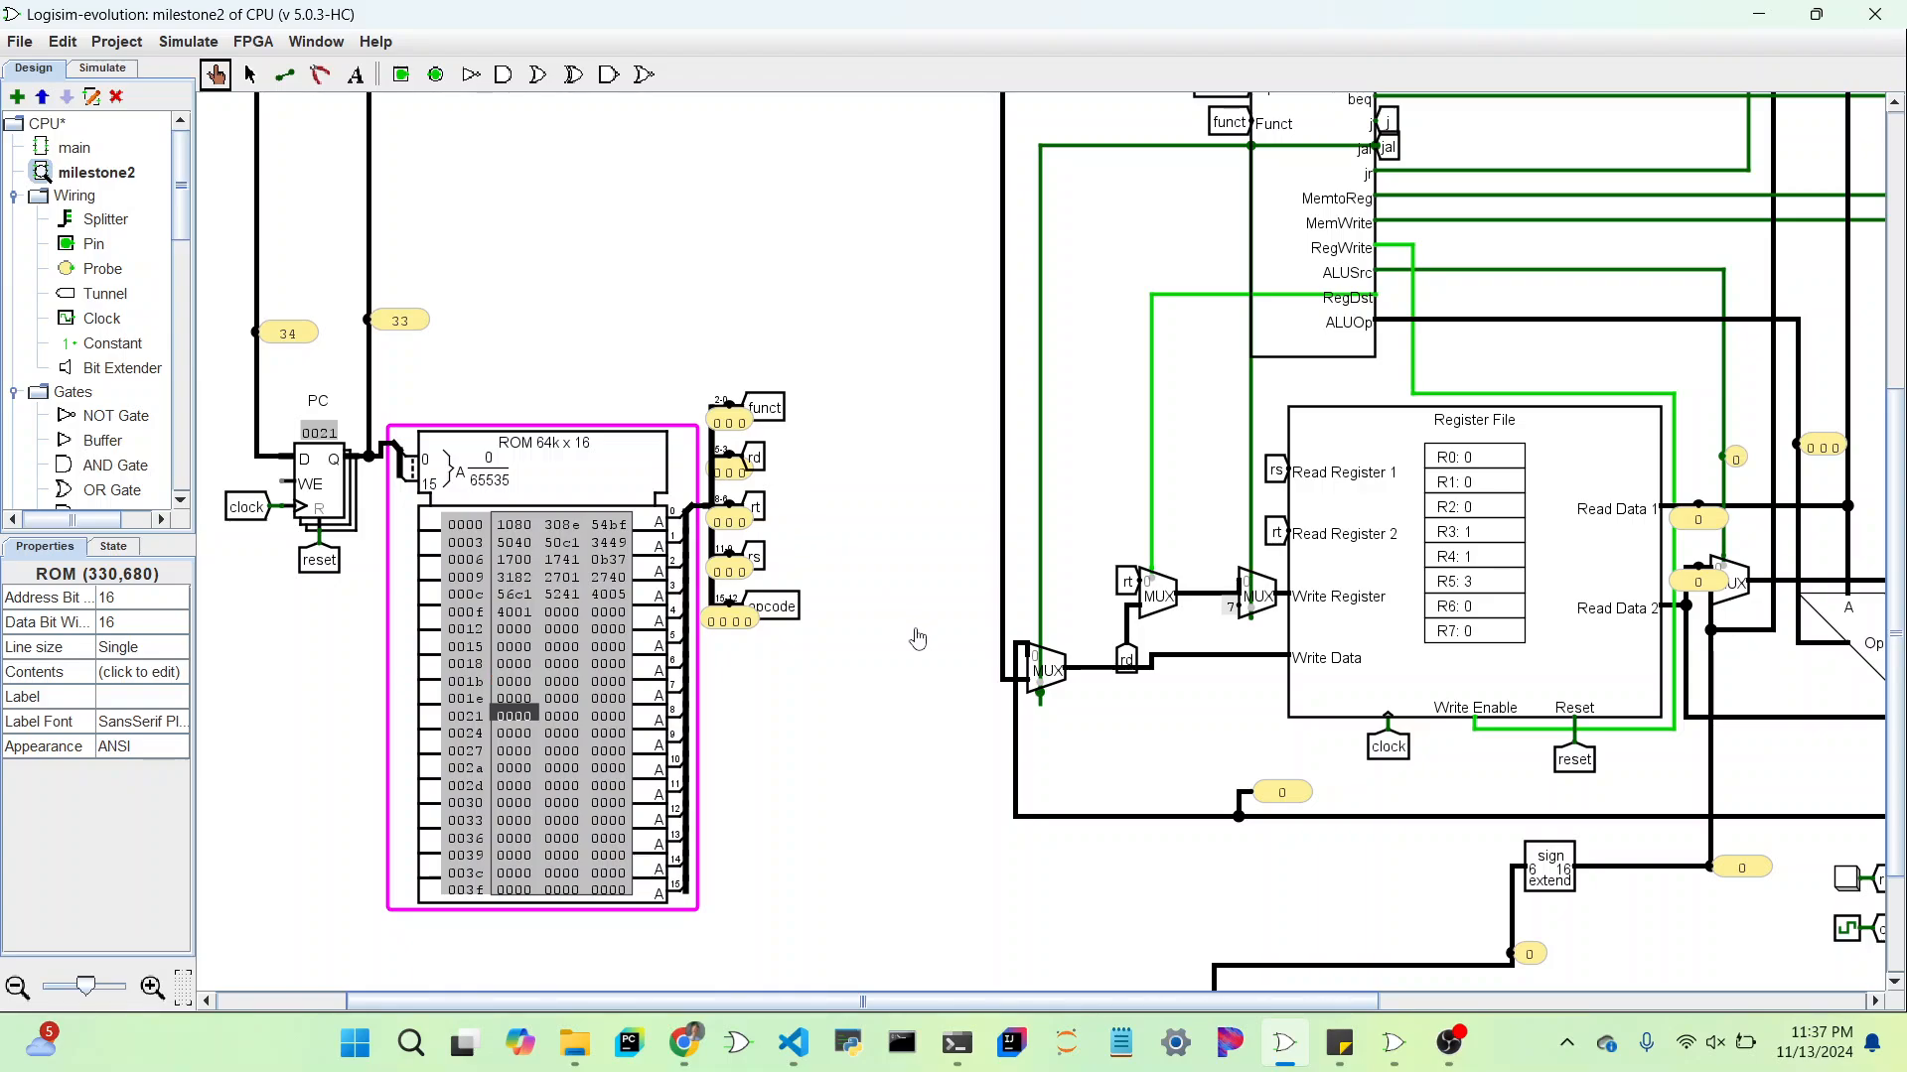
Step: Examine the CPU datapath from the program counter and ROM through the control unit, register file and ALU to the RAM
scroll(918, 638, down, 2)
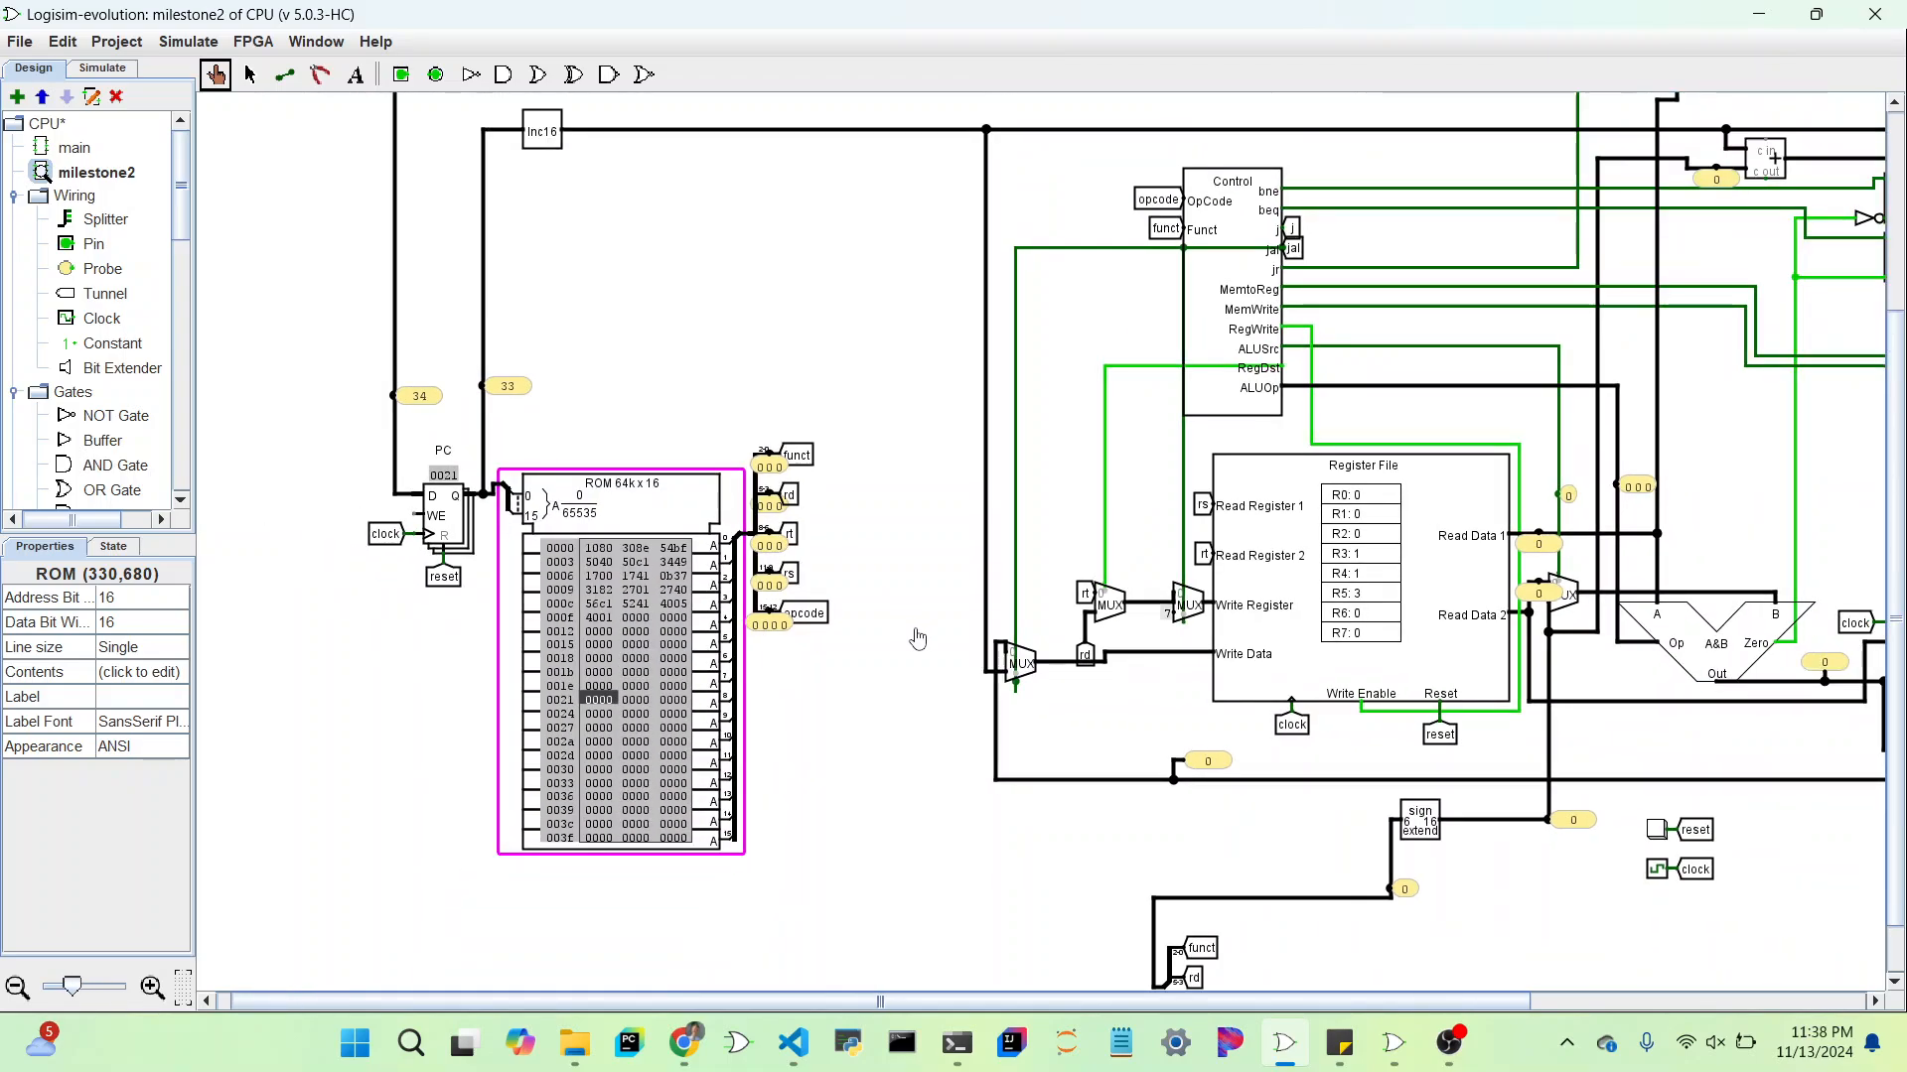
scroll(918, 639, down, 3)
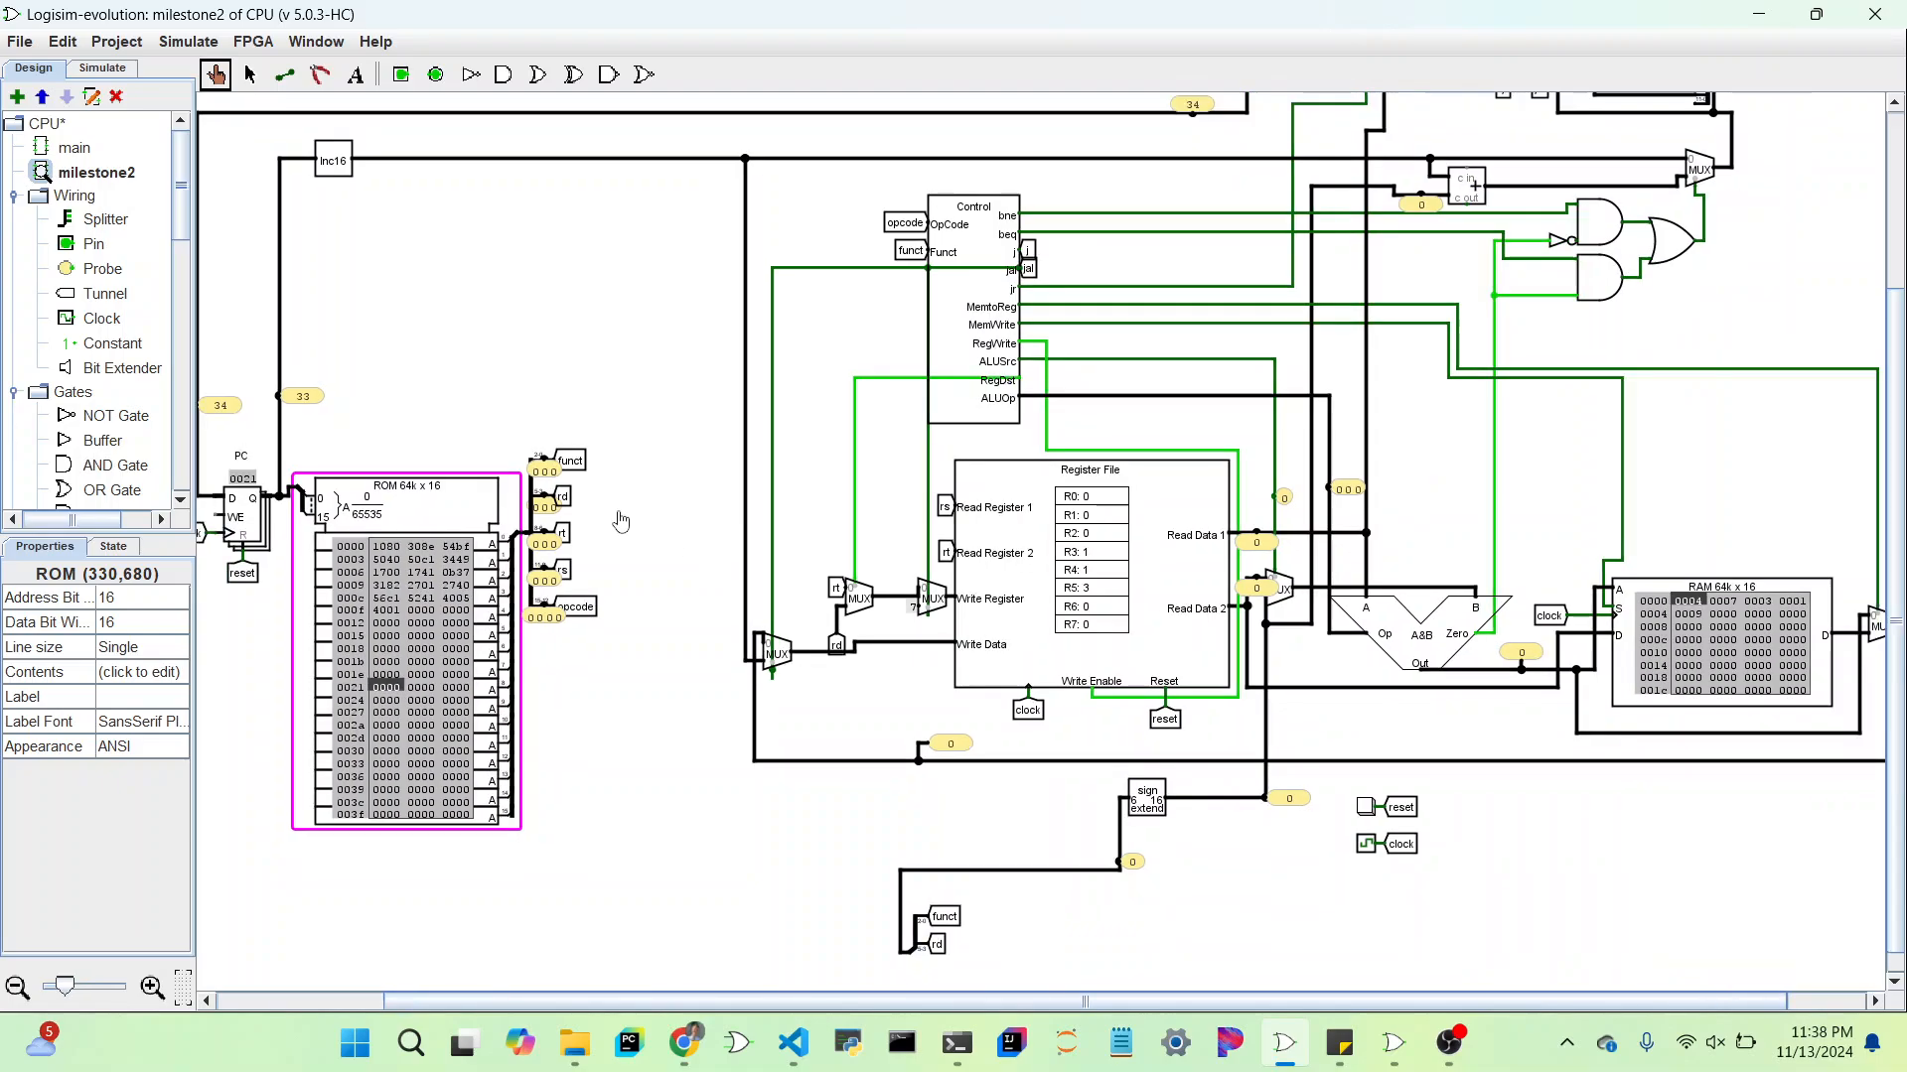
scroll(484, 467, left, 3)
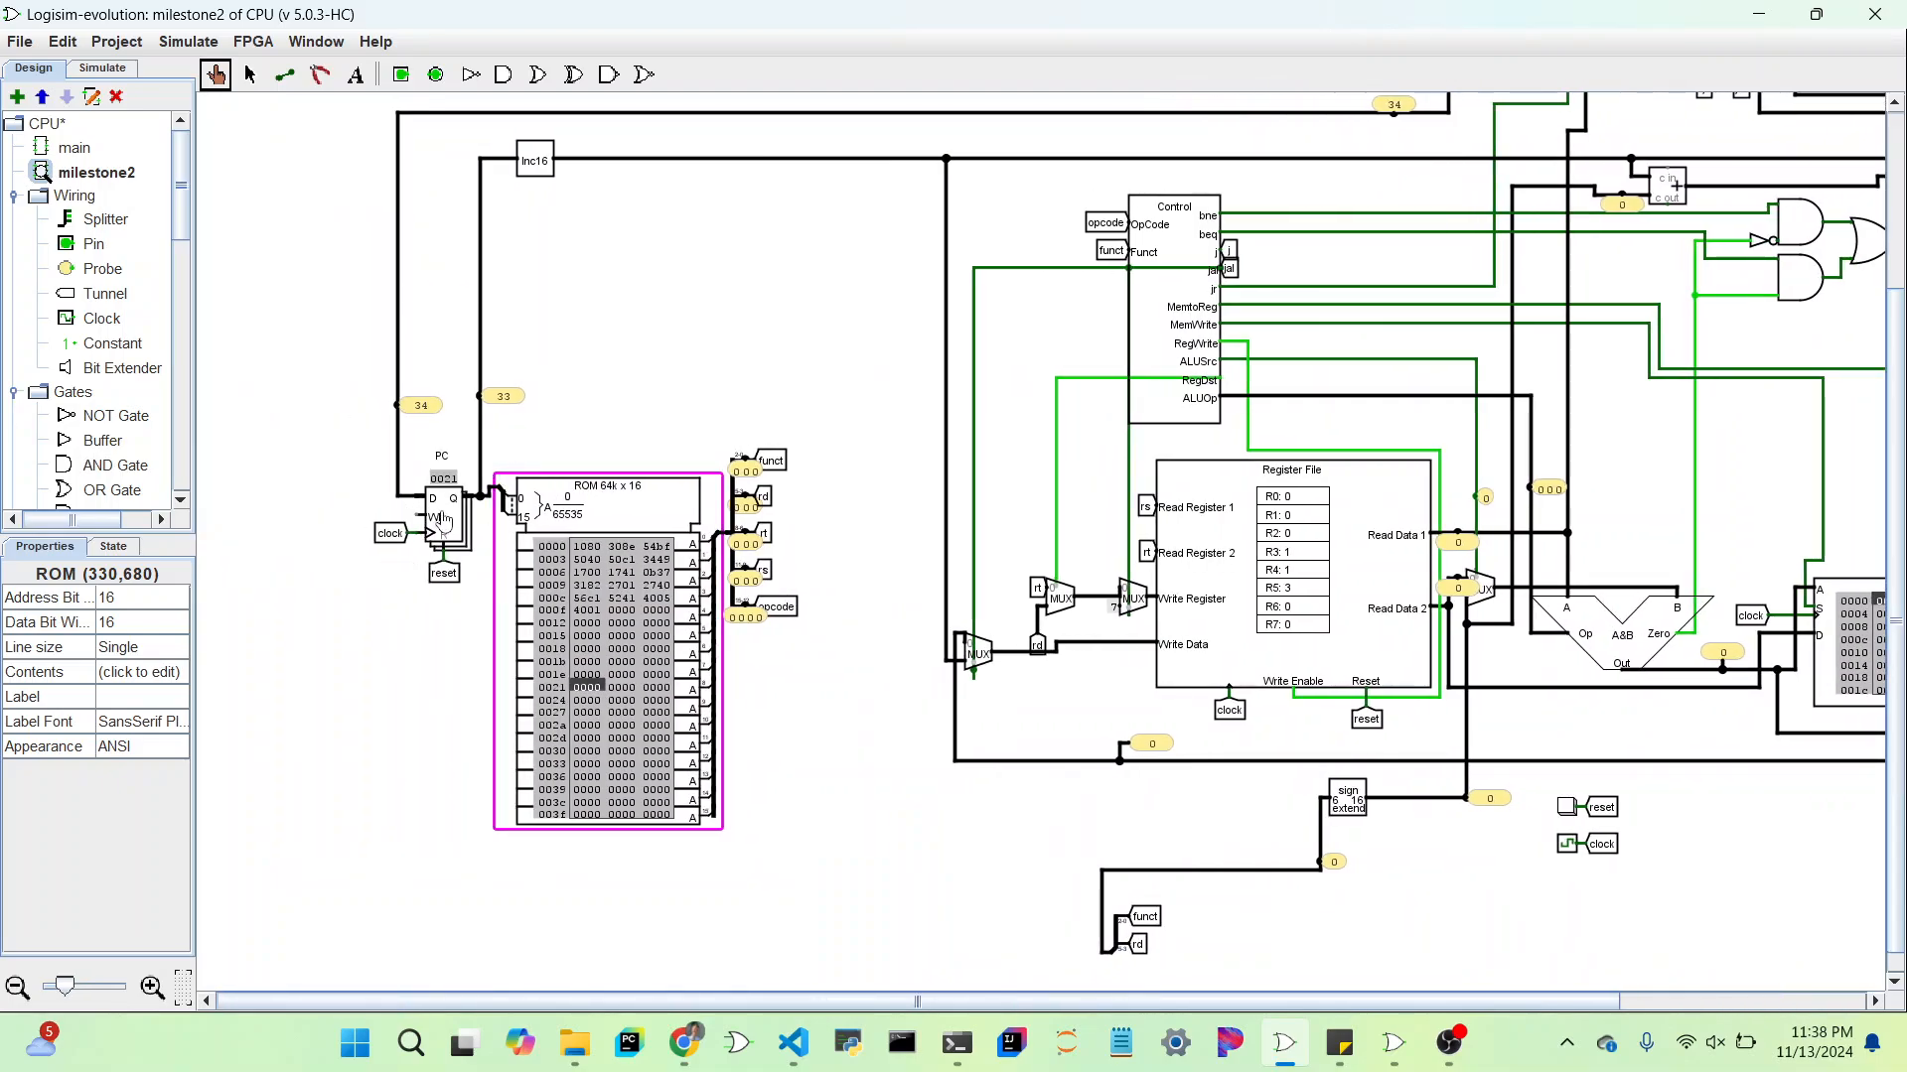
scroll(785, 533, right, 2)
scroll(1200, 611, right, 2)
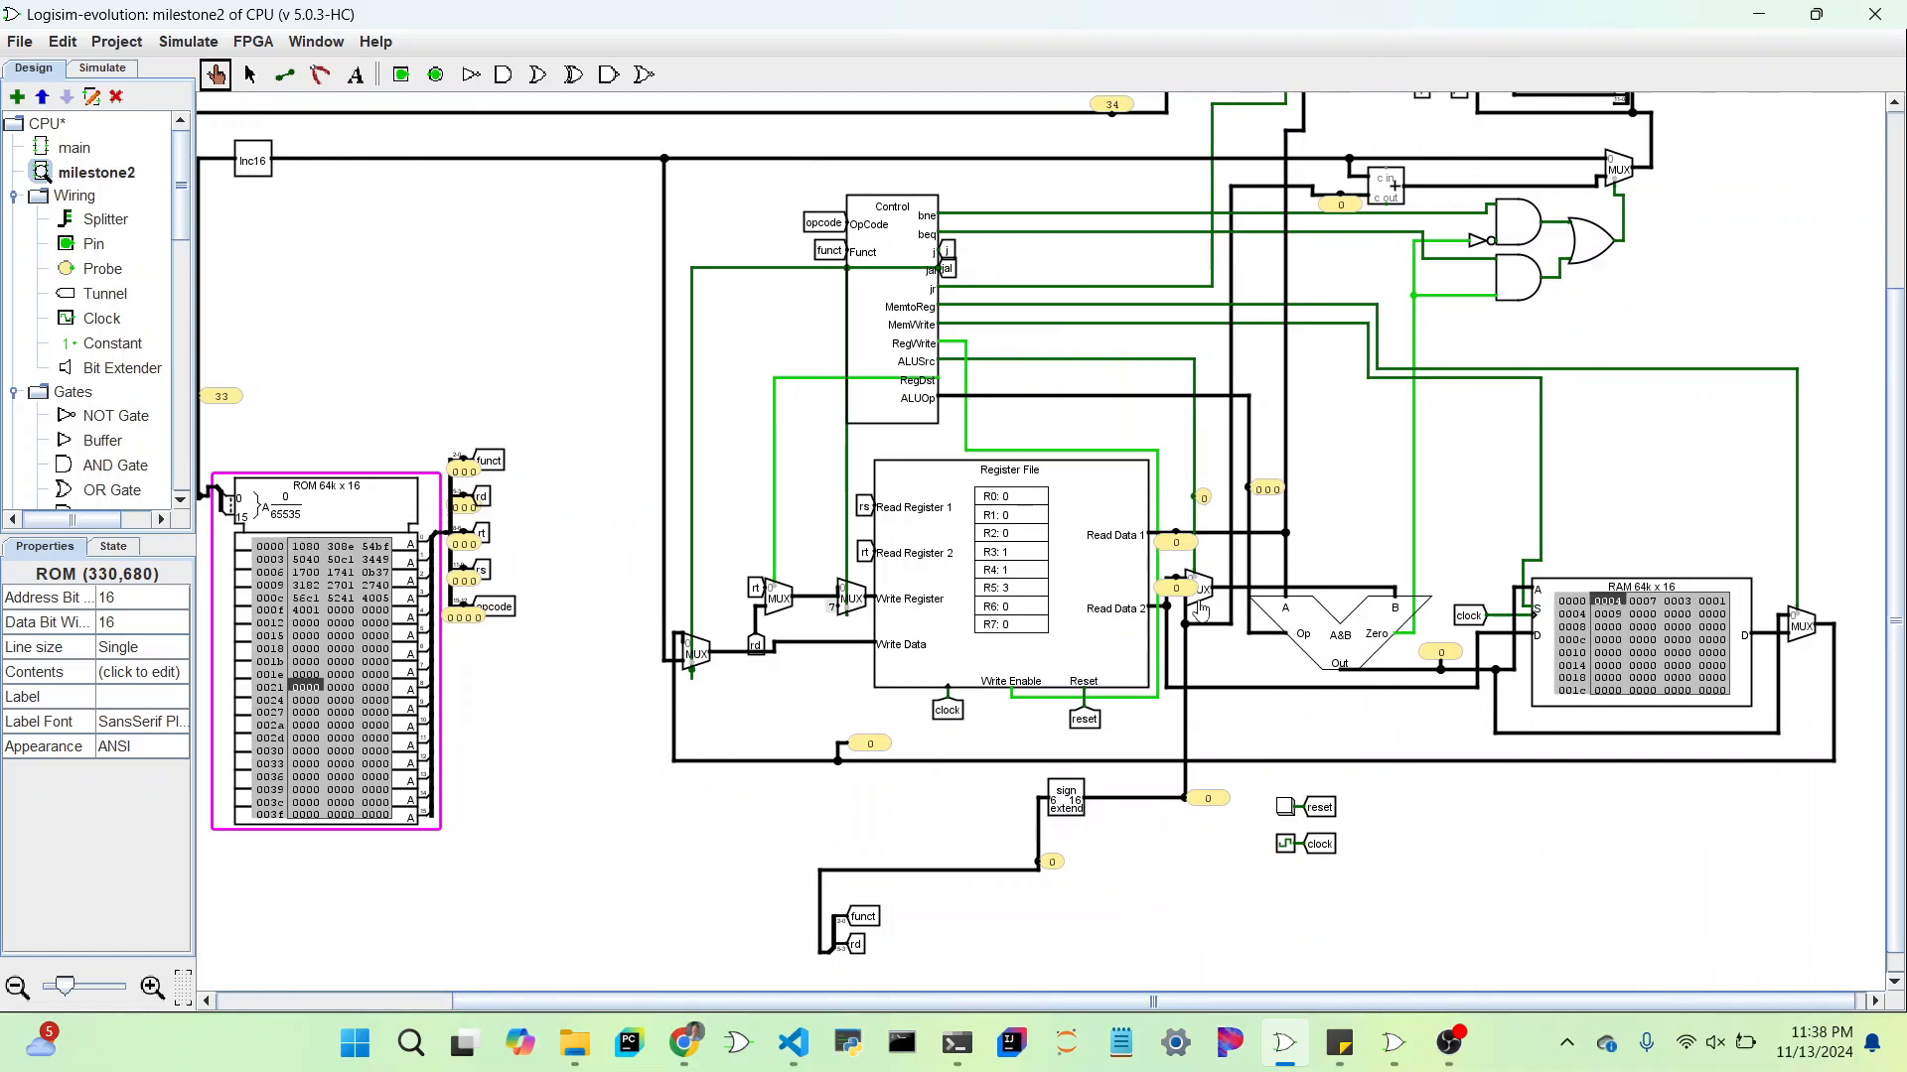
scroll(1200, 612, right, 1)
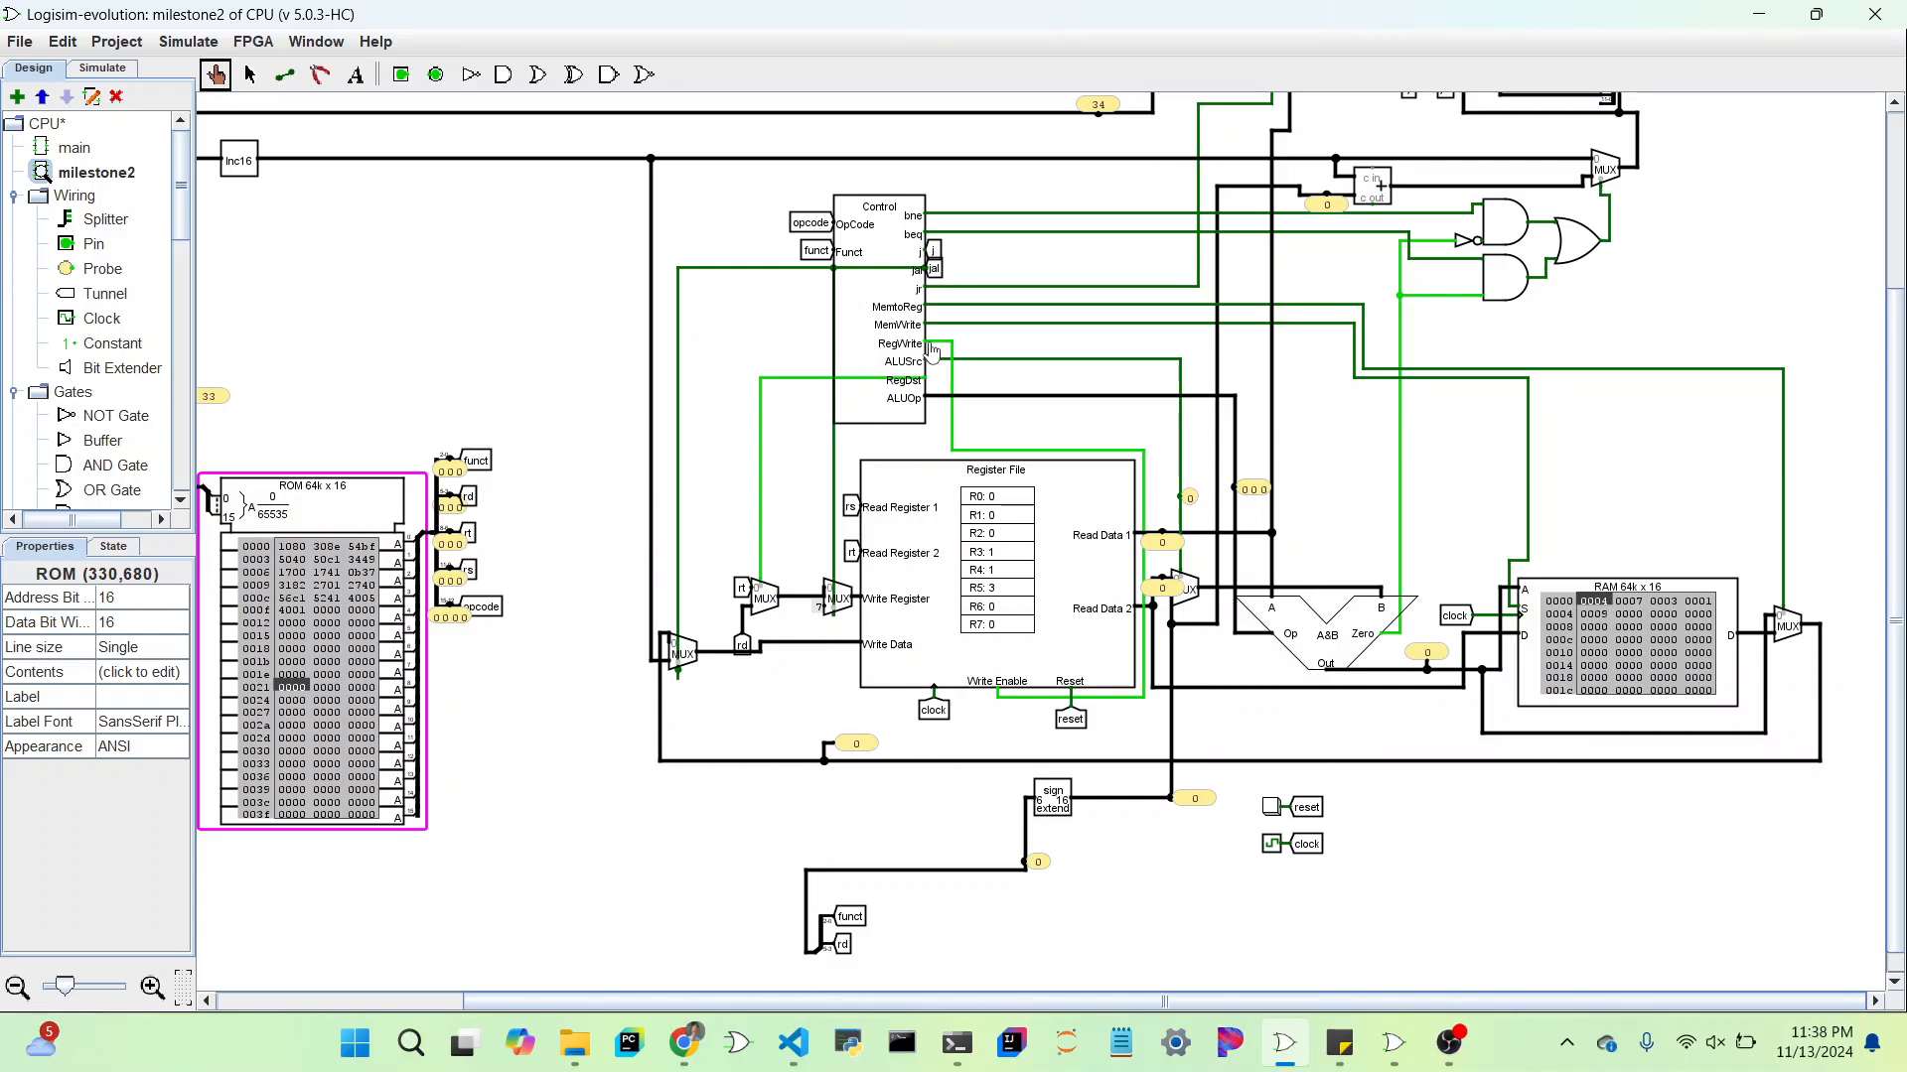
scroll(1095, 265, up, 3)
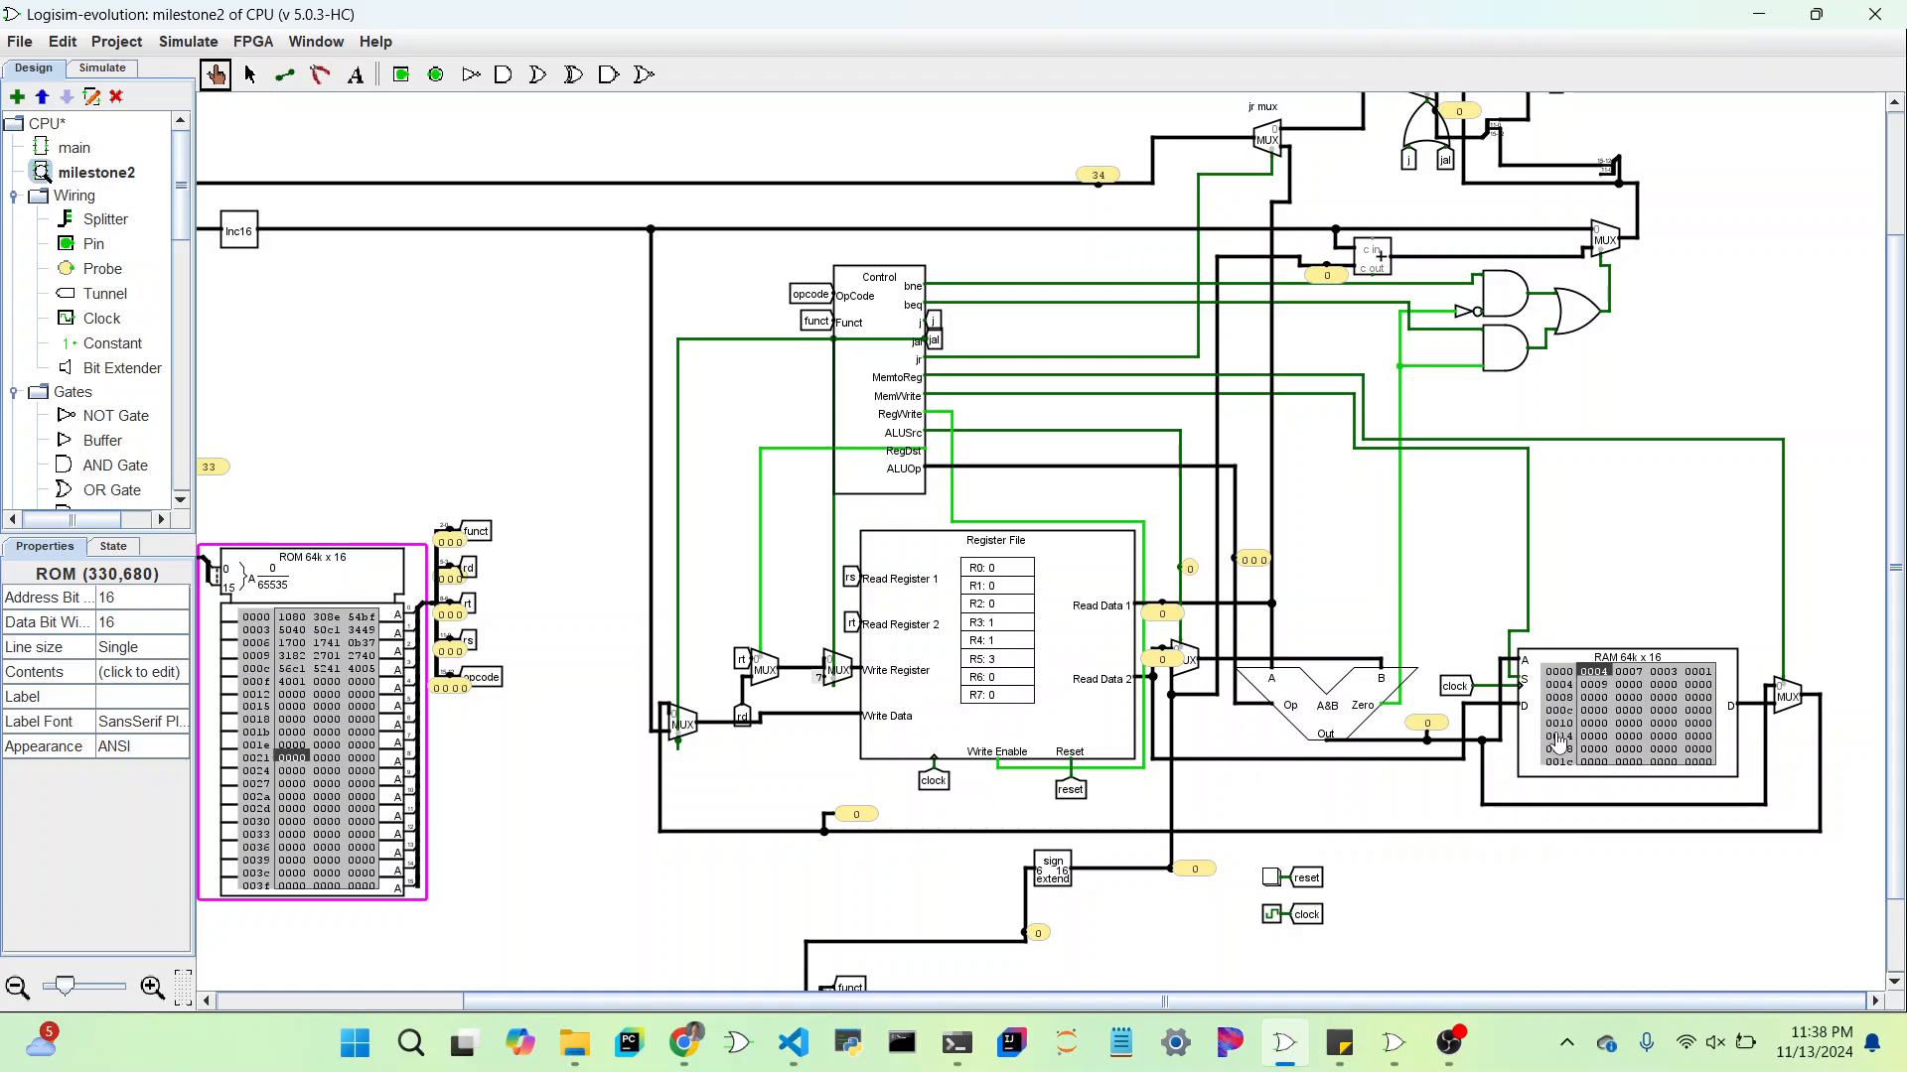
scroll(1628, 591, down, 3)
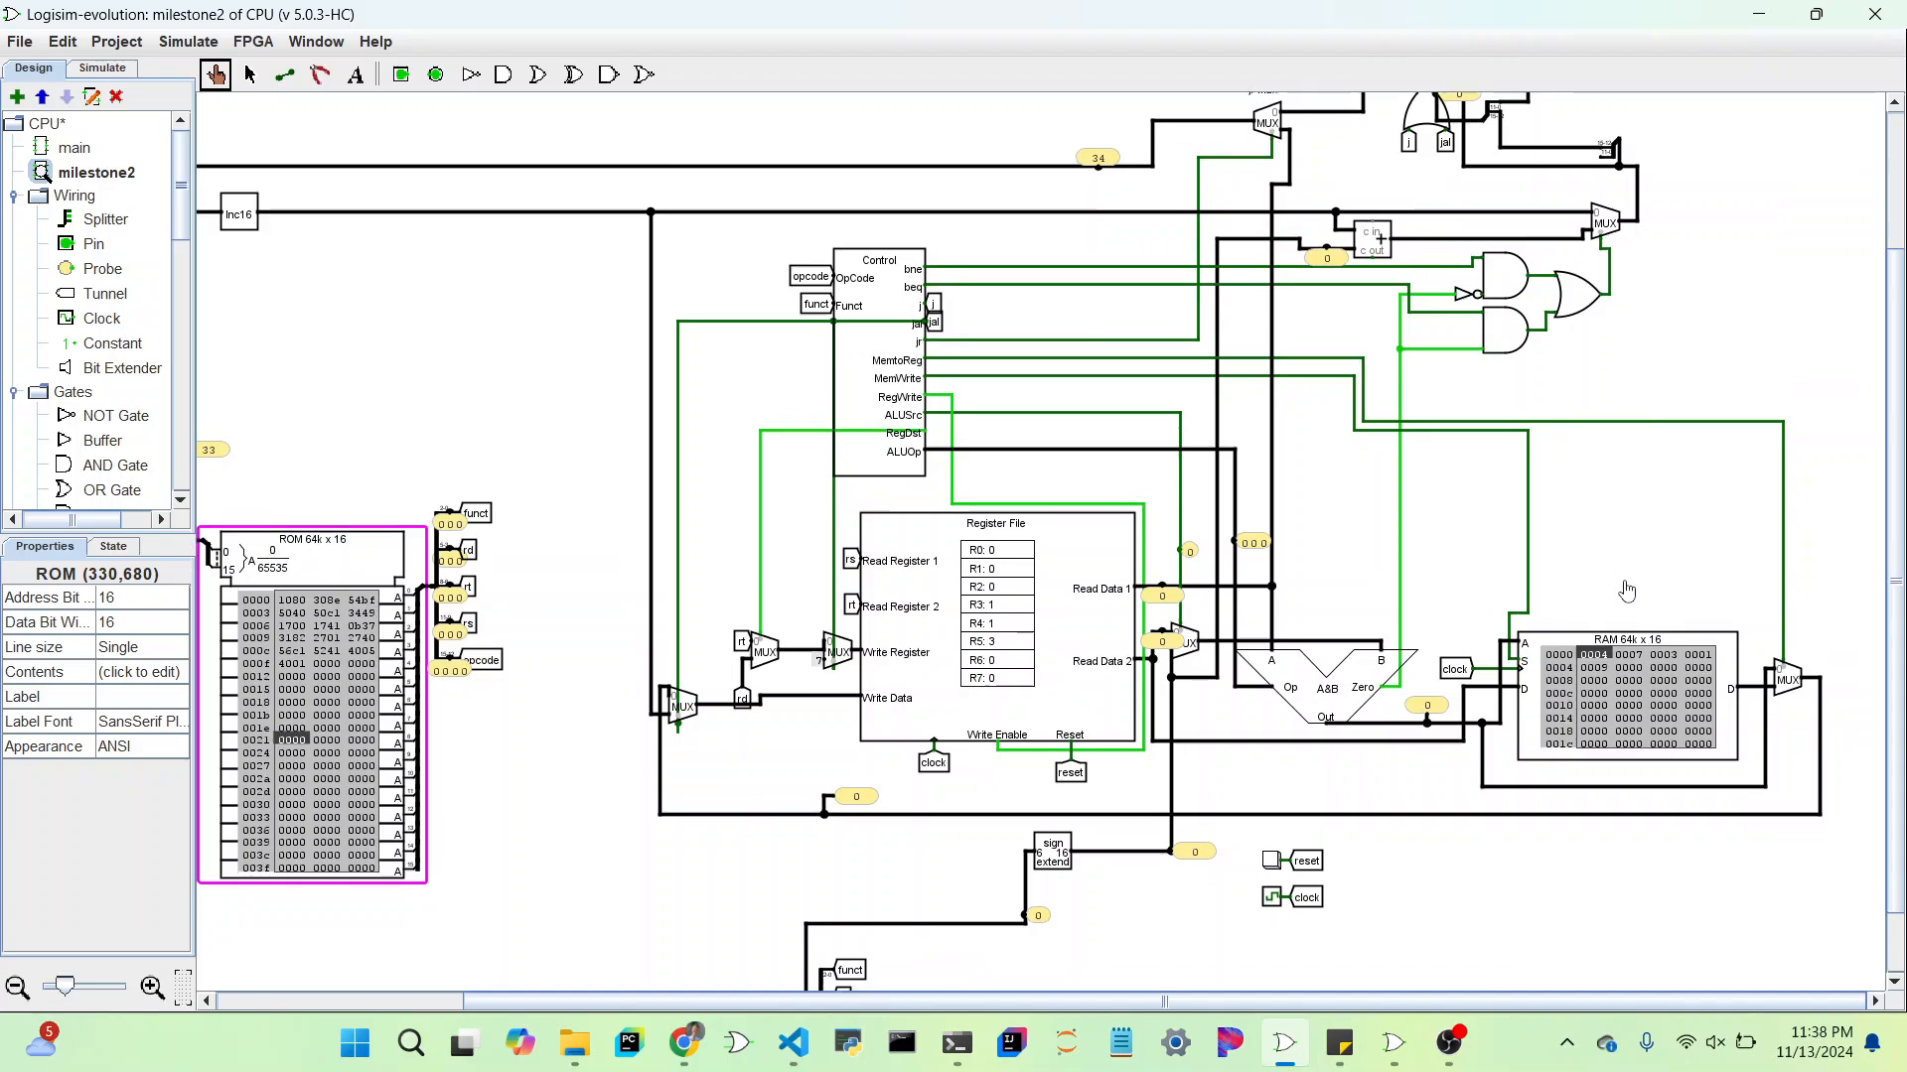
scroll(1628, 591, up, 3)
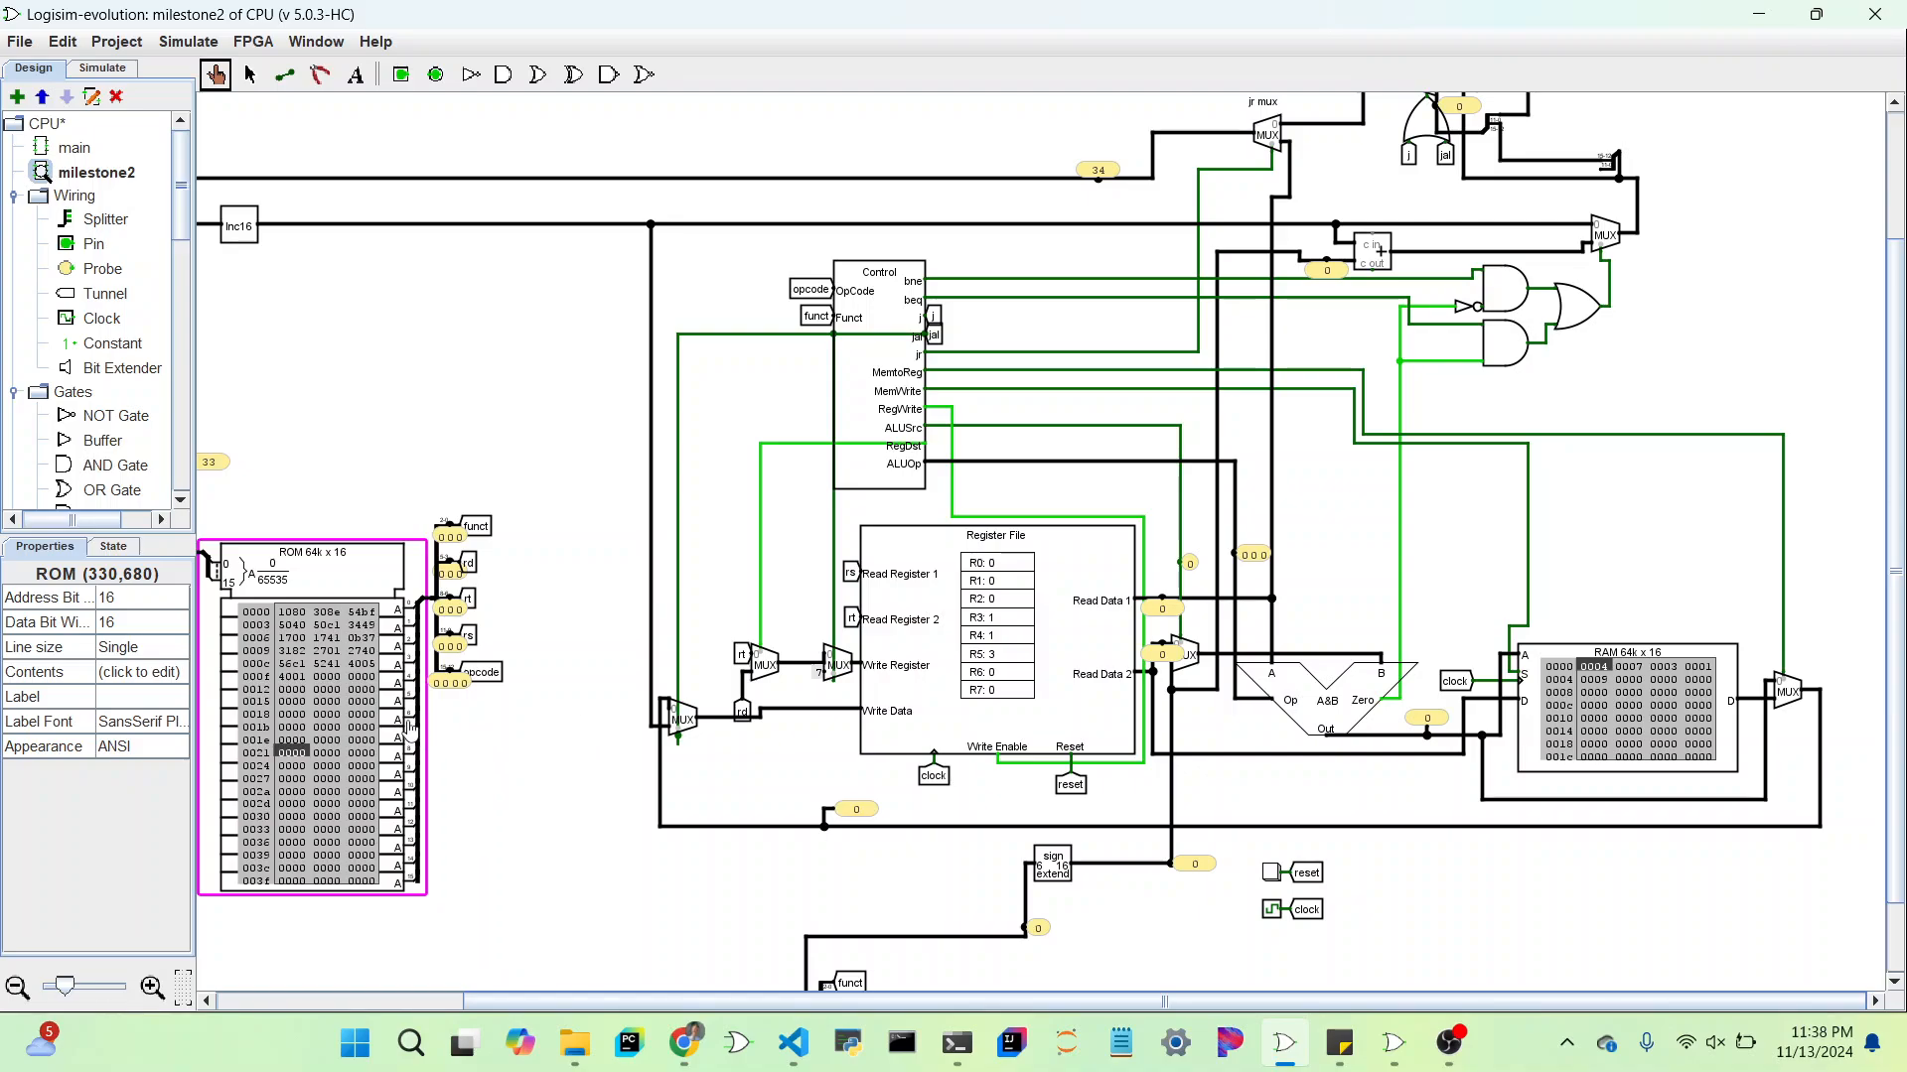
Step: View the RAM contents in the hex editor, checking the first data words at address 0000, and close it
click(1649, 731)
right_click(1649, 732)
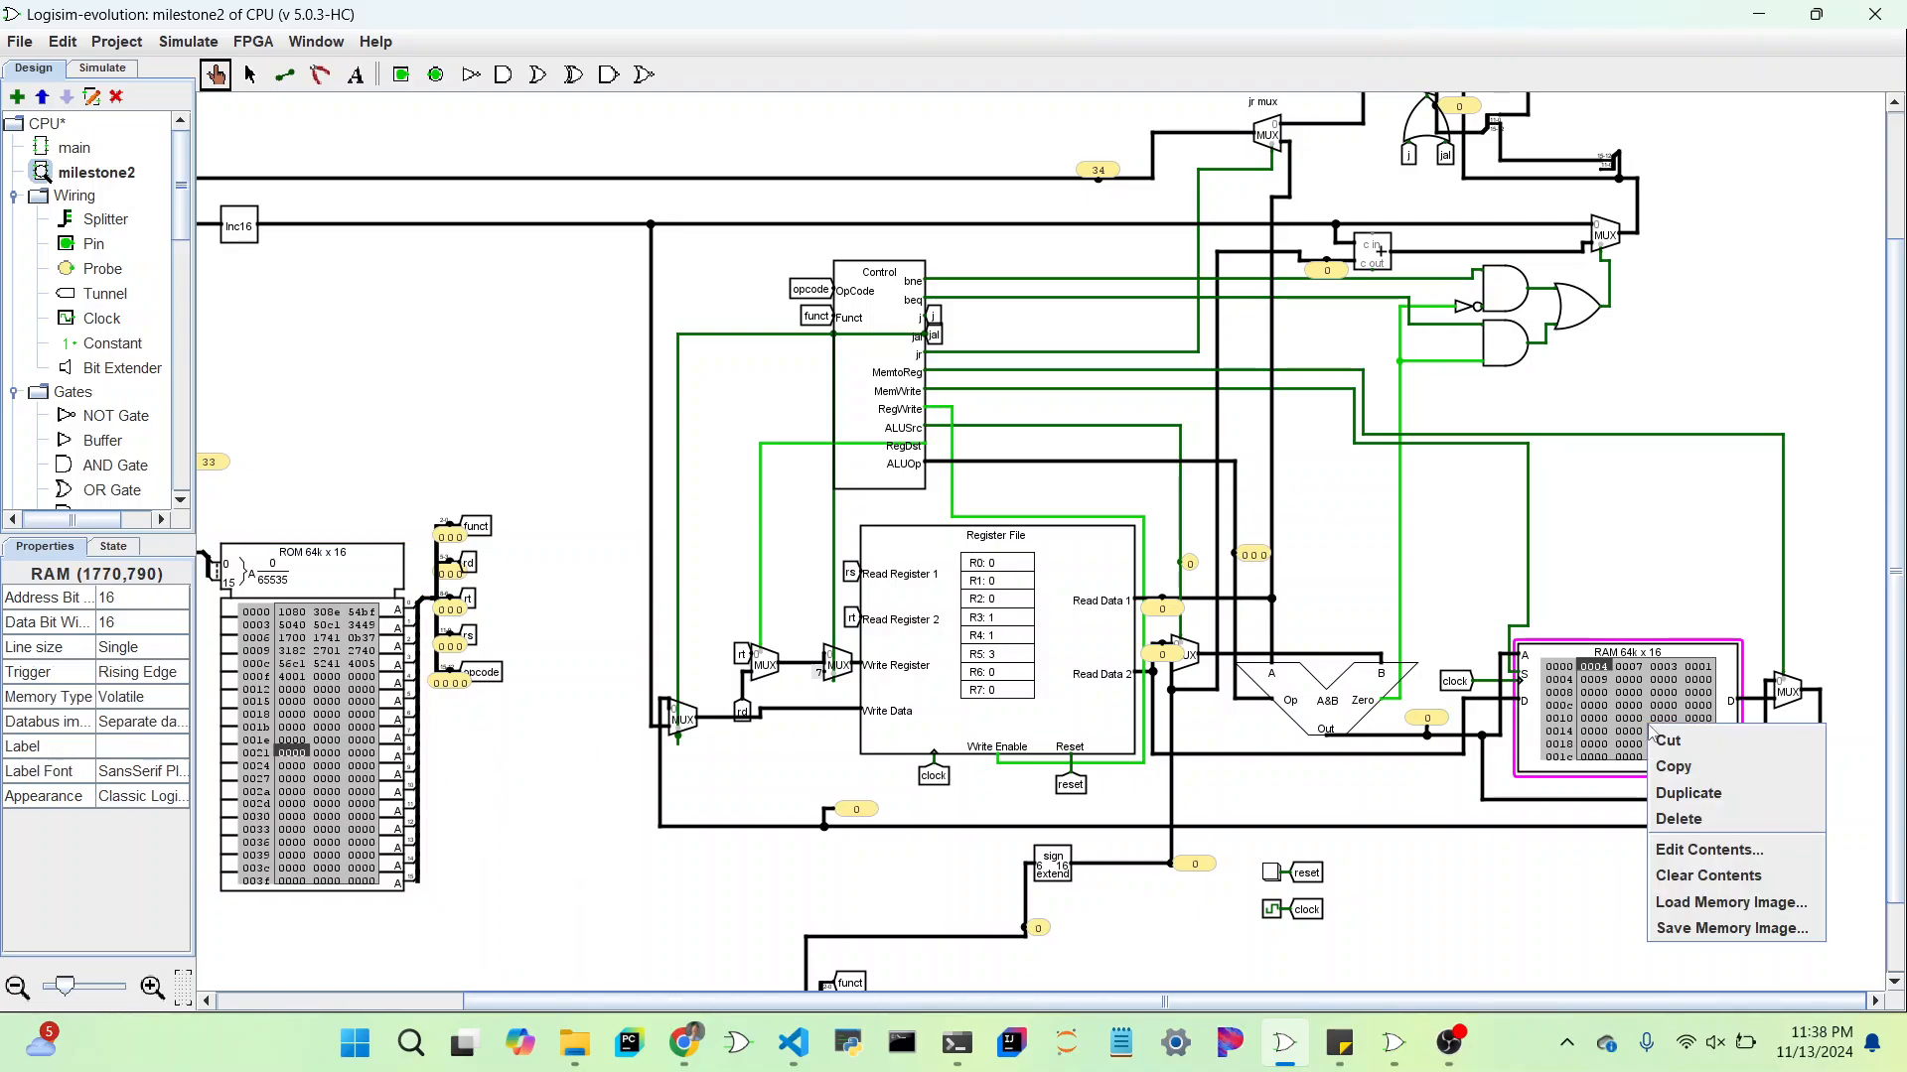
click(1671, 851)
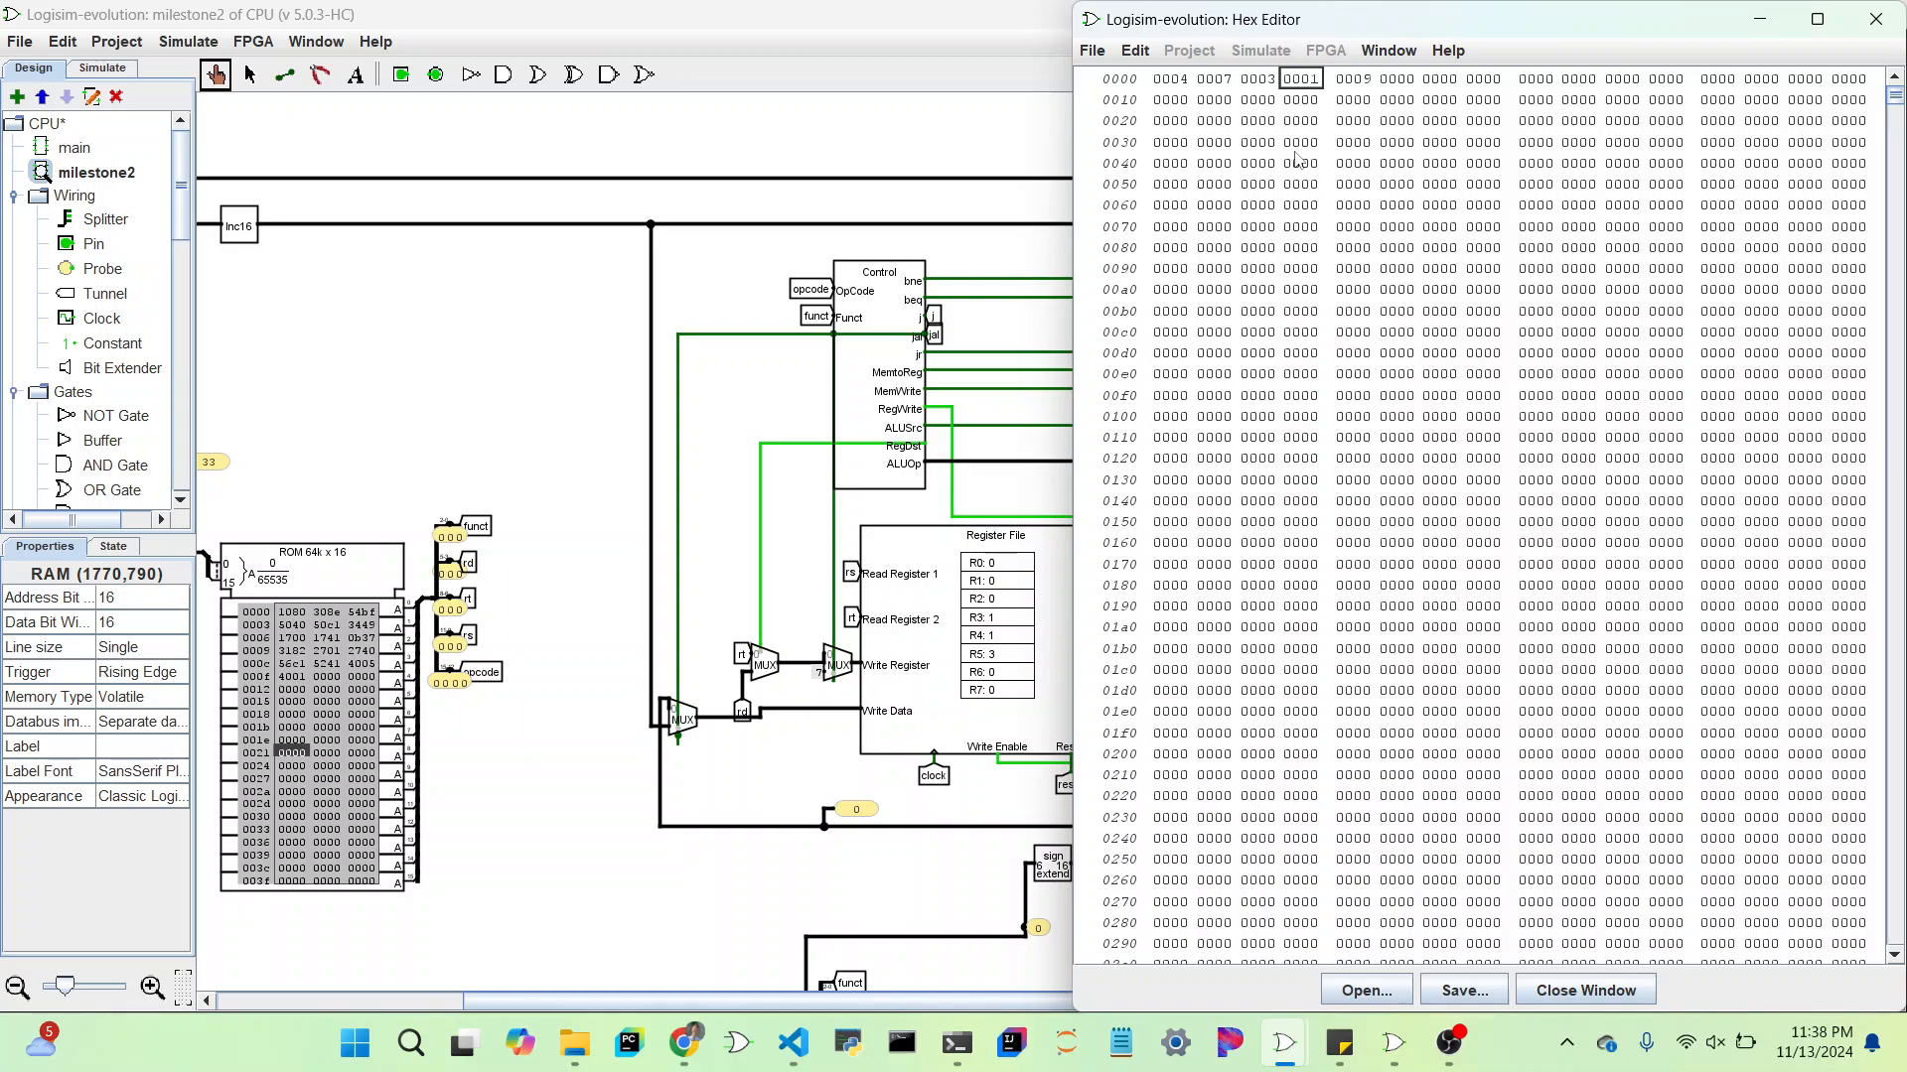
click(1173, 82)
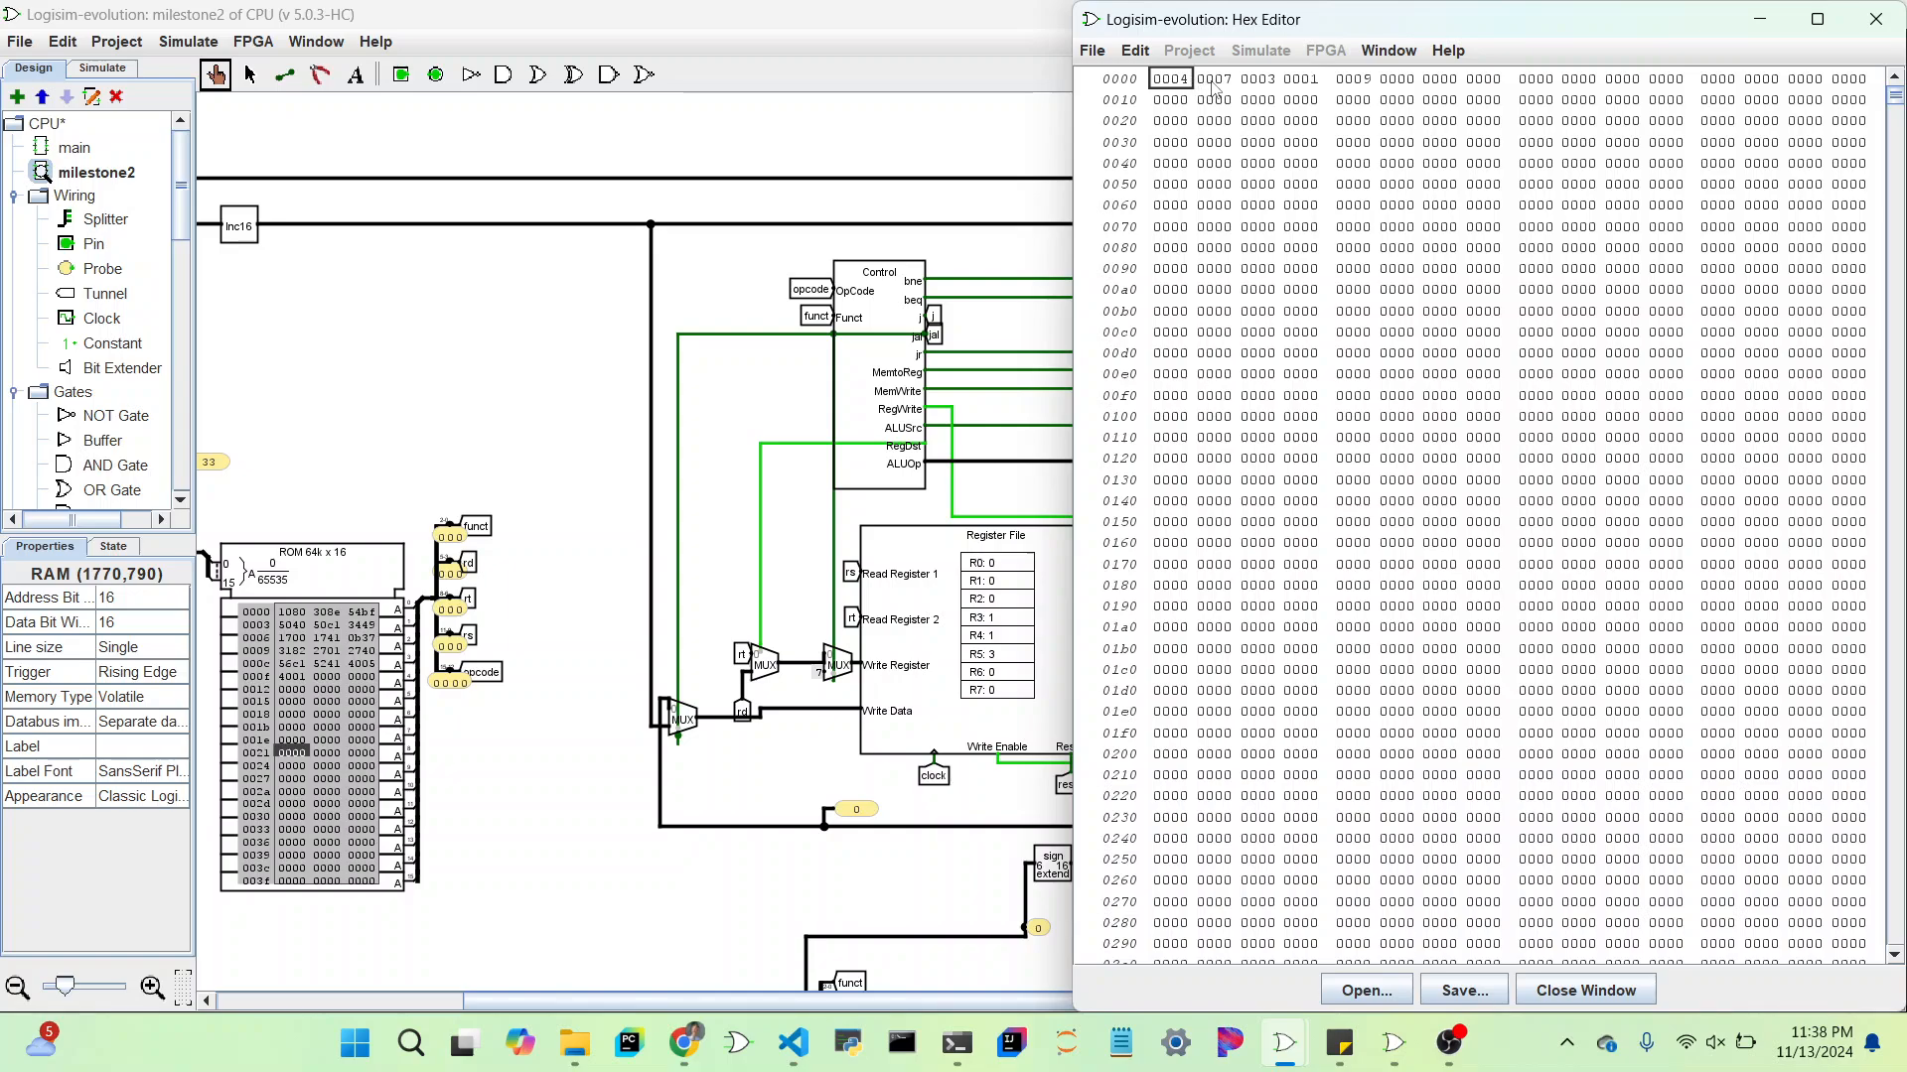
click(1217, 84)
click(1253, 85)
click(1876, 19)
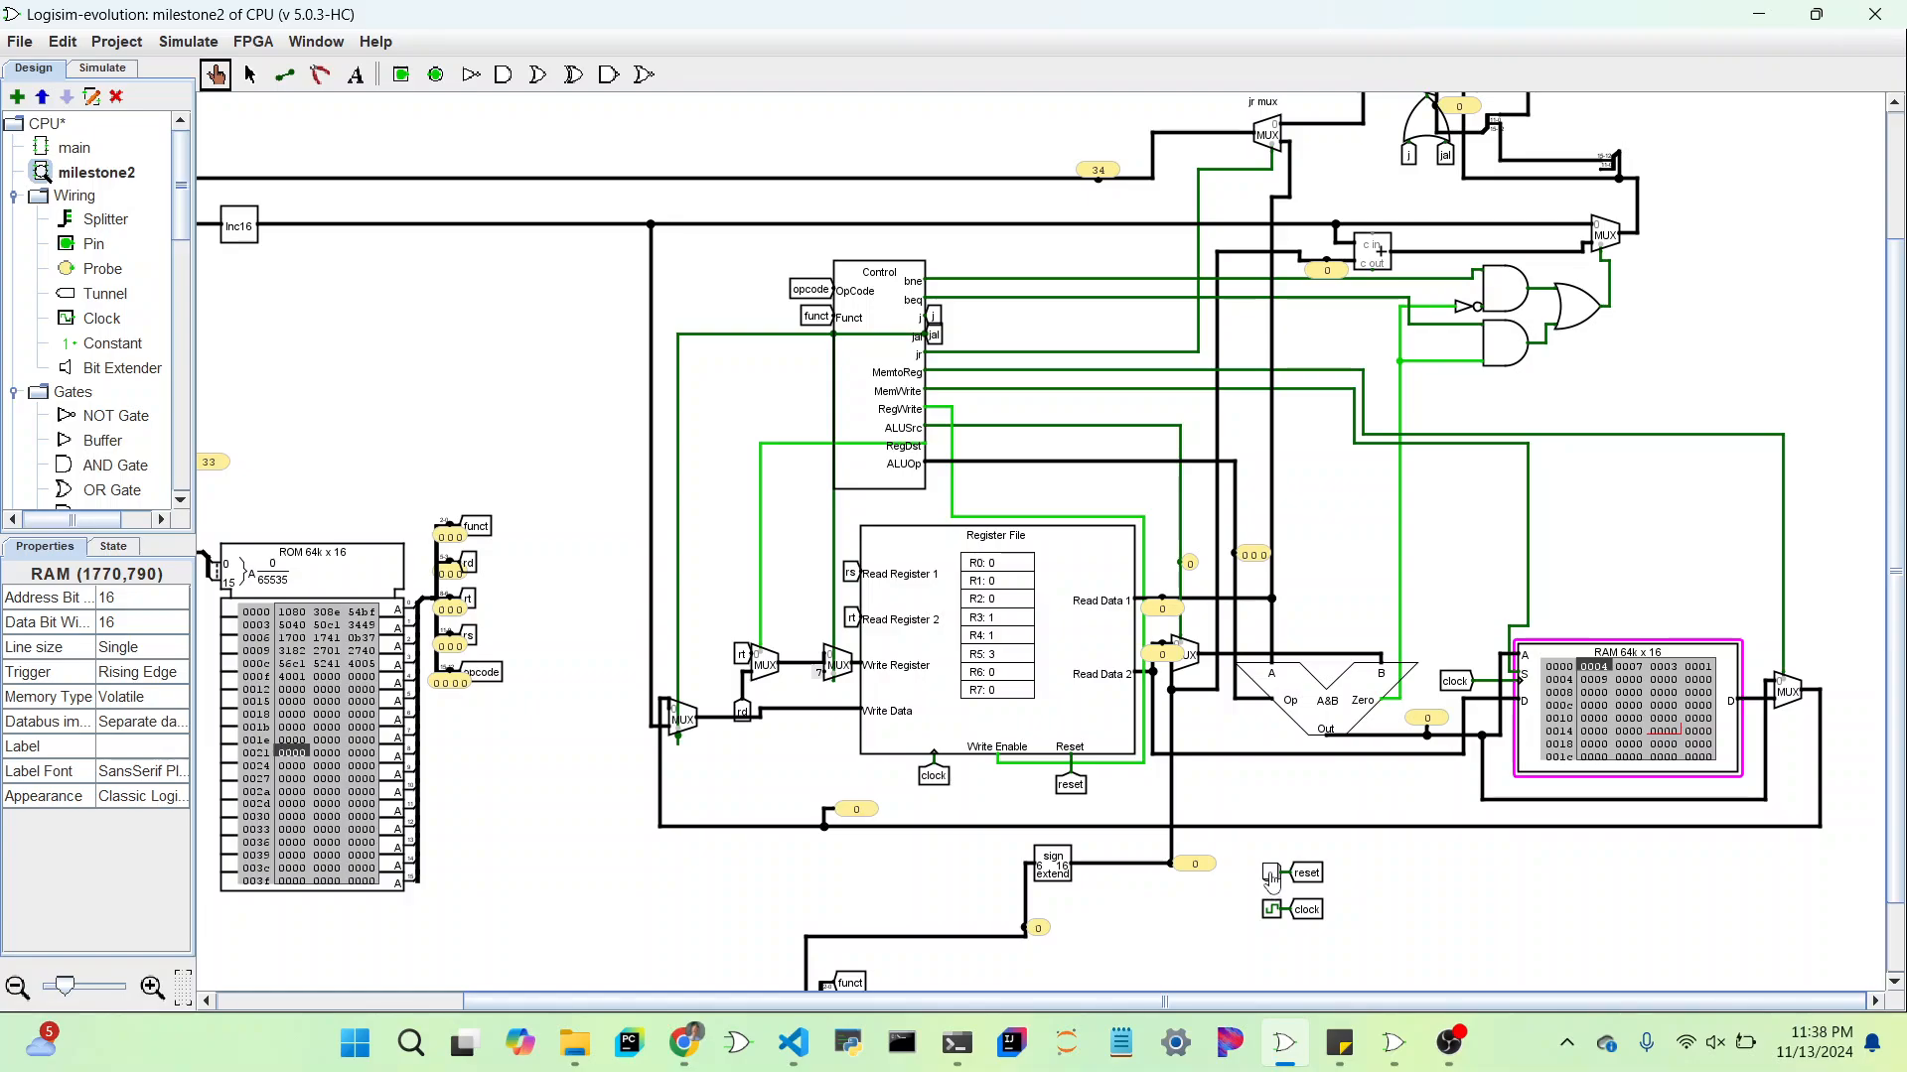
Step: Reset the CPU, run the bubble sort program and inspect the resulting values in the RAM
click(1272, 878)
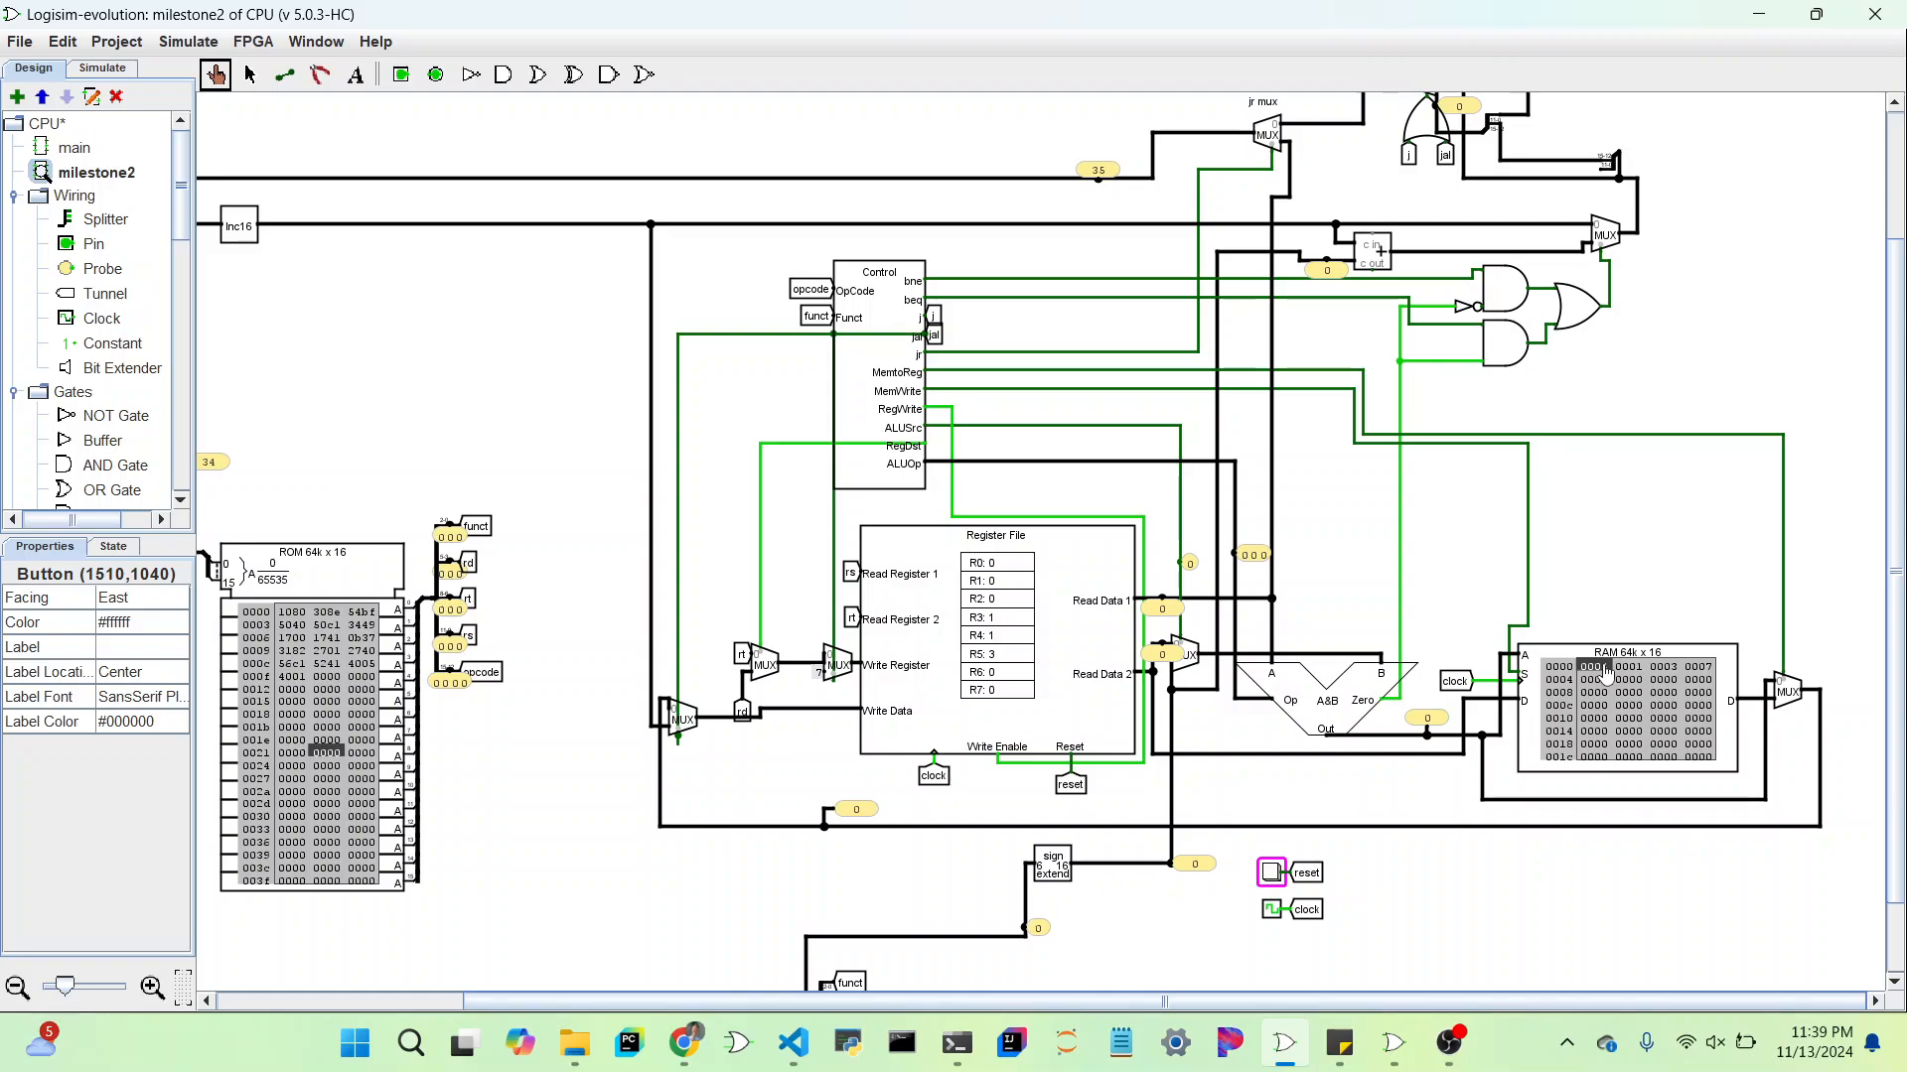
scroll(1645, 683, up, 4)
scroll(1606, 676, down, 3)
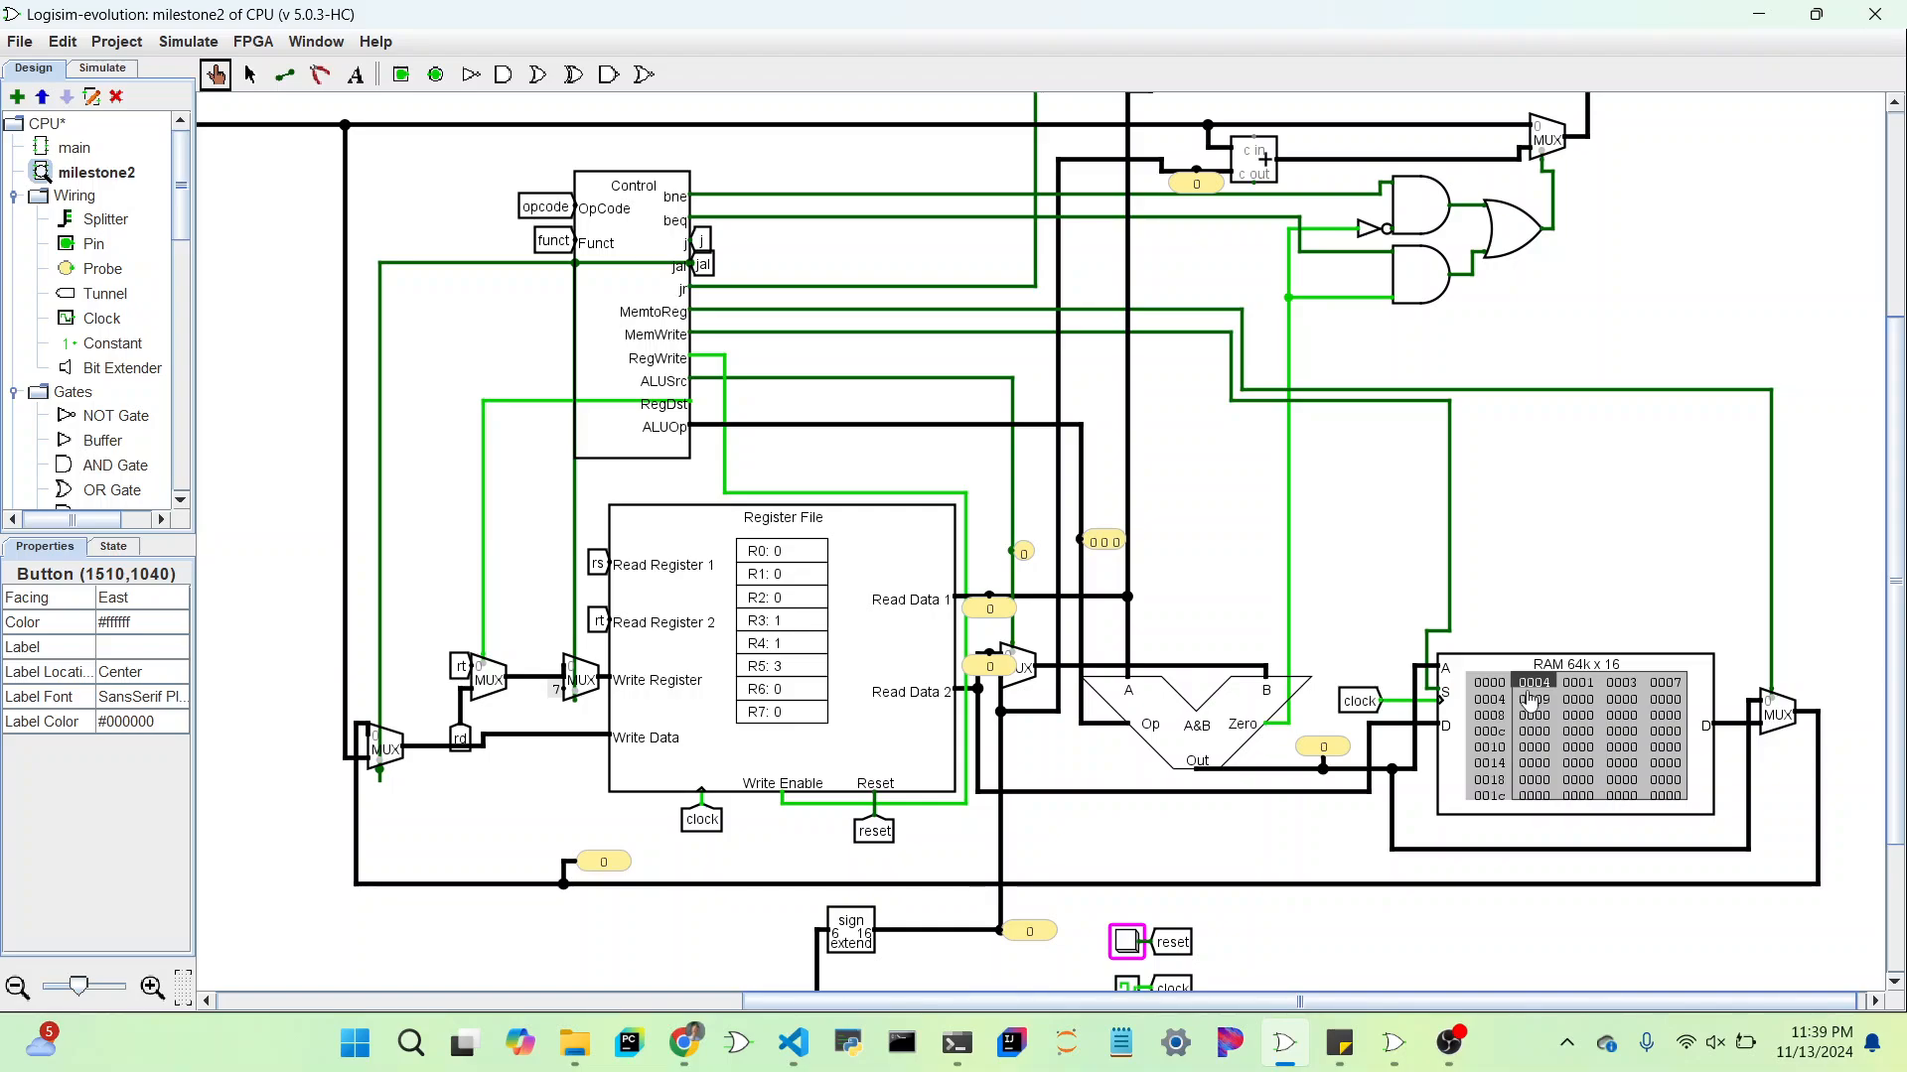
Step: Load the fibonacci.hex memory image into the ROM and reset the CPU
scroll(1530, 700, down, 2)
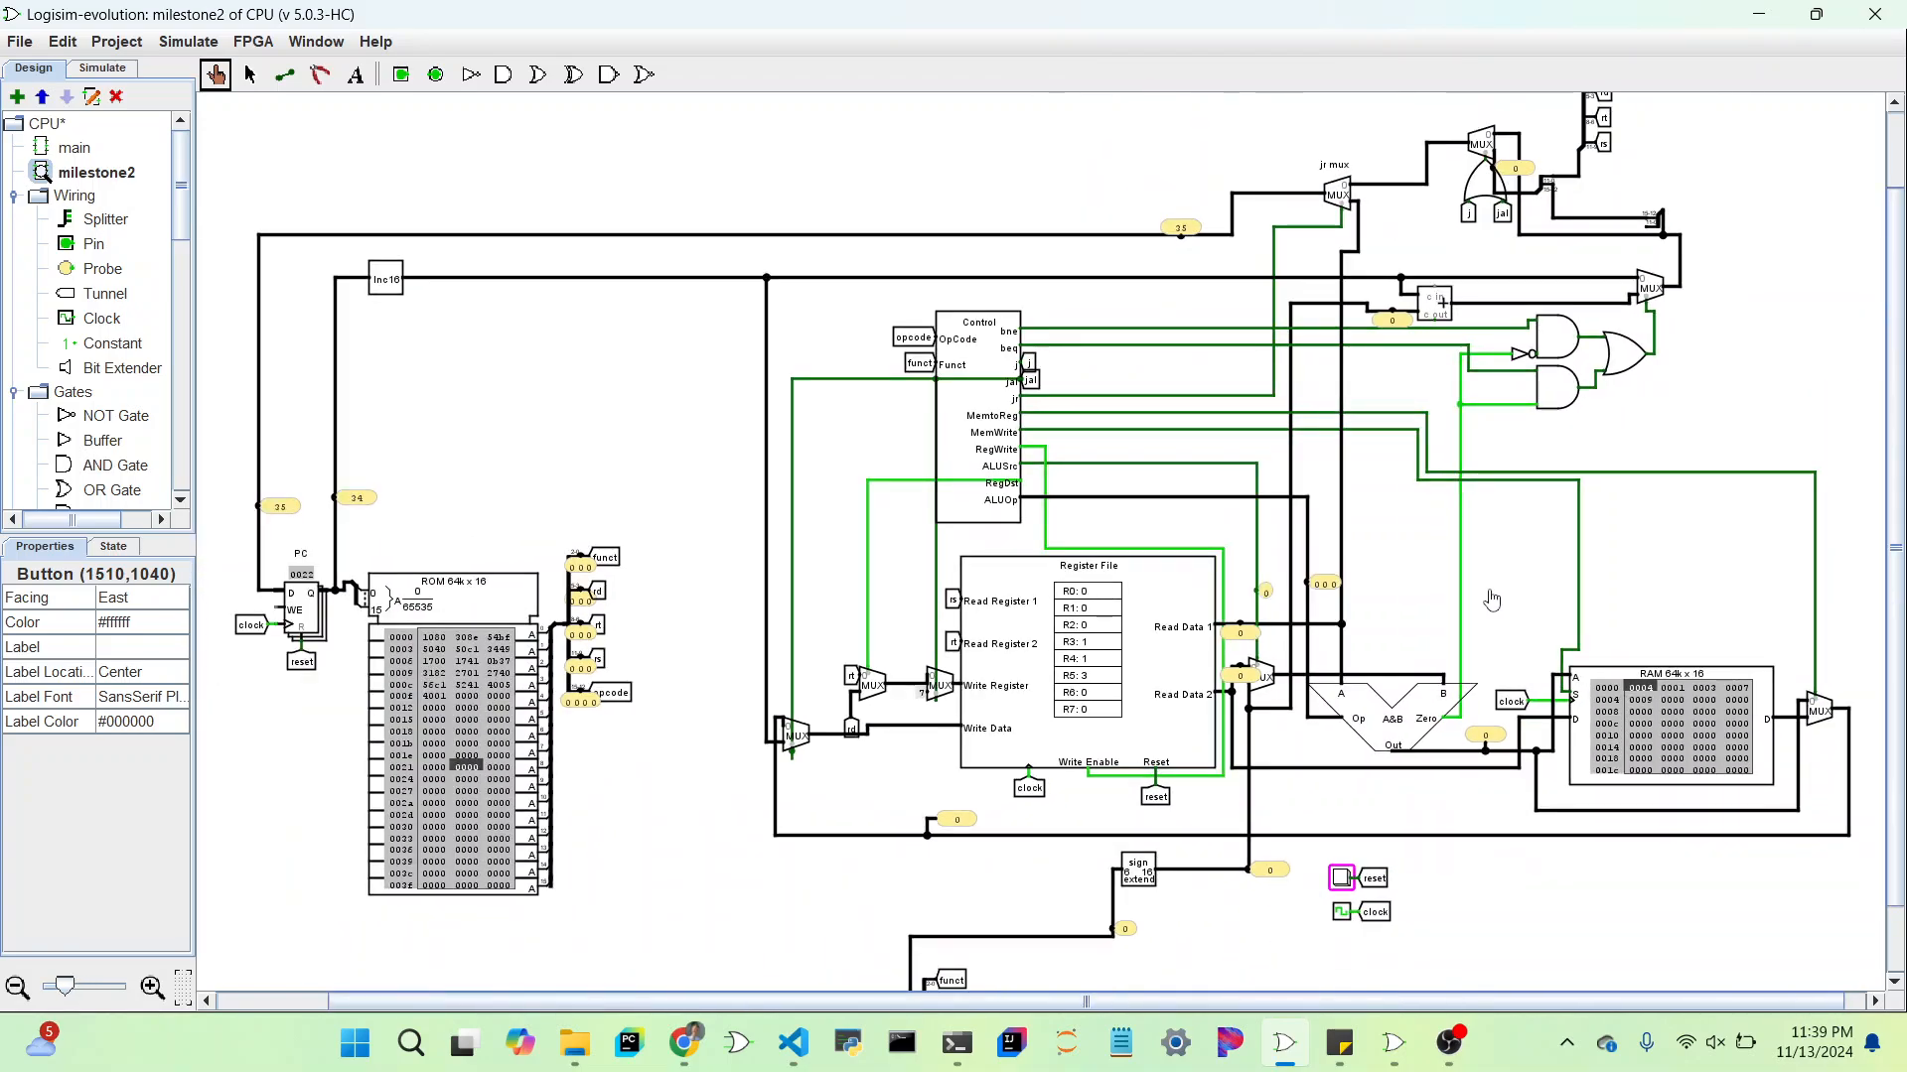
scroll(1490, 600, left, 2)
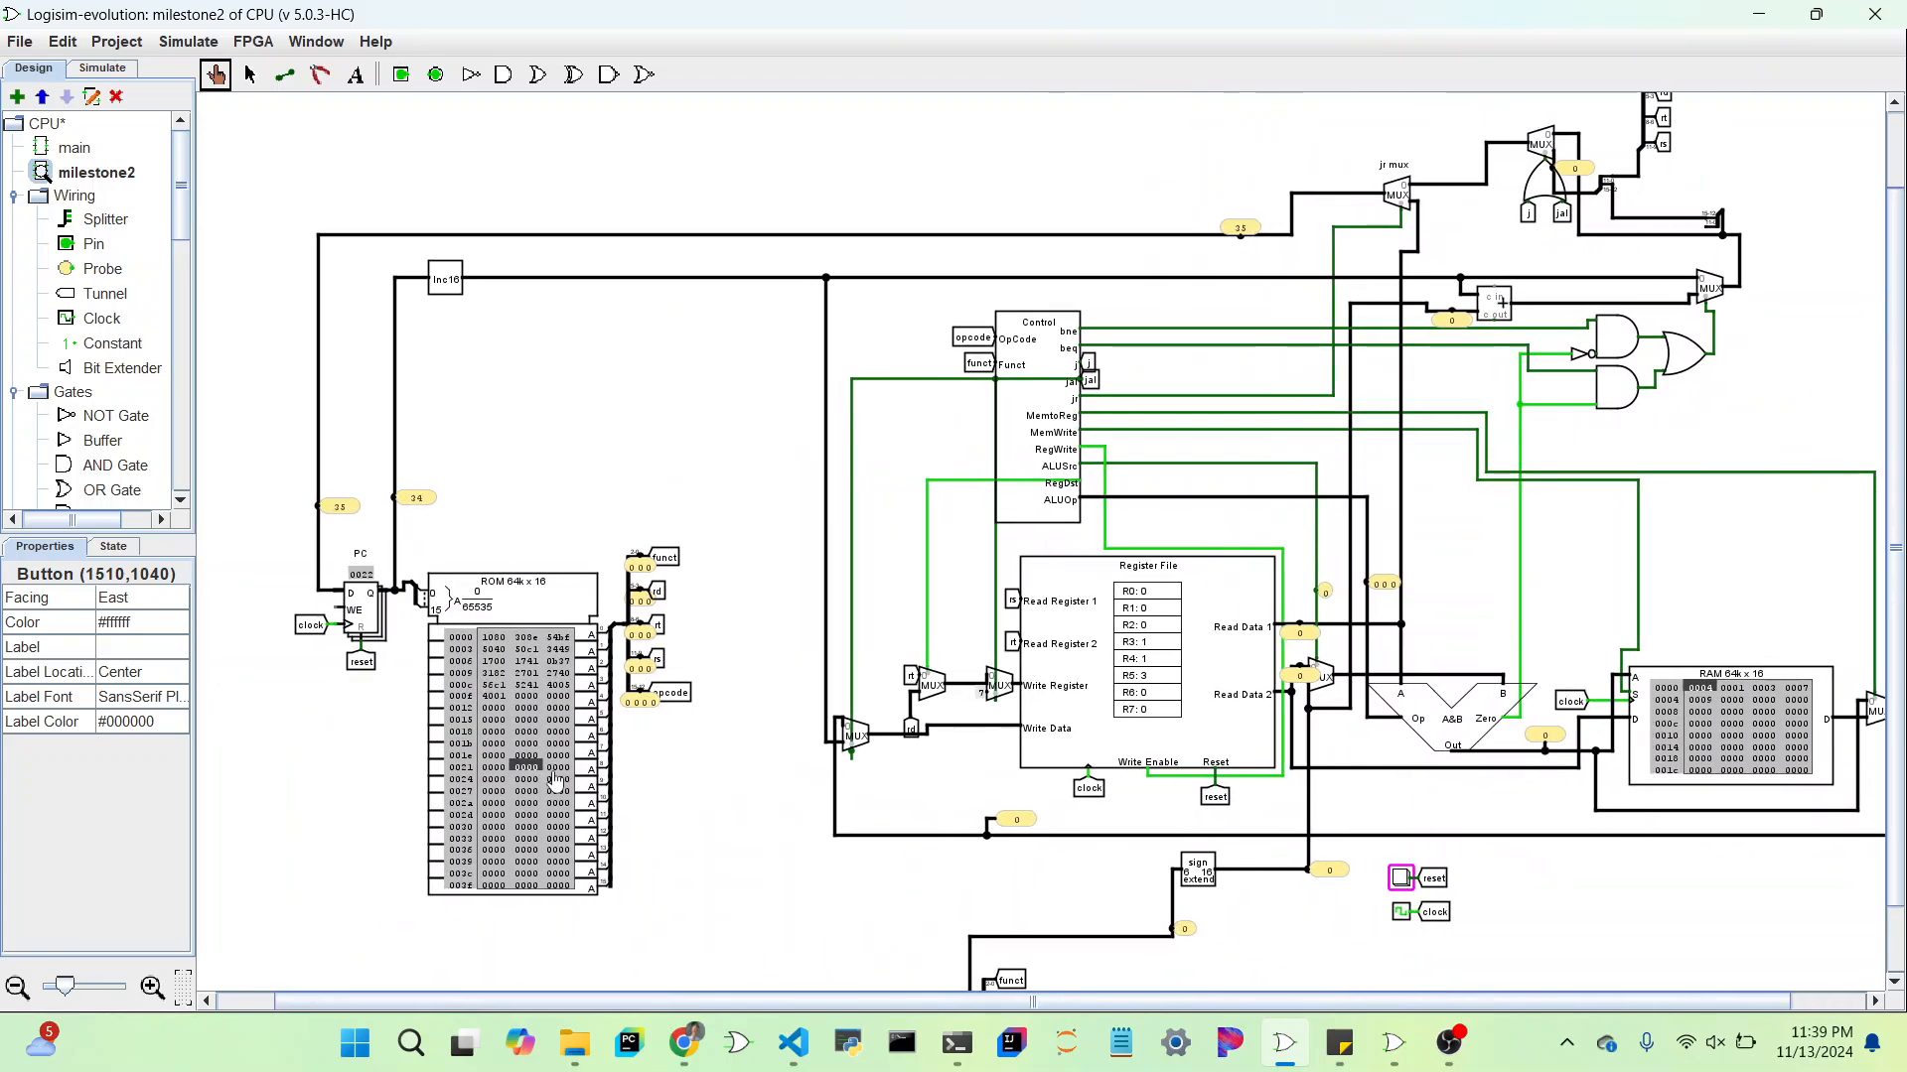
right_click(528, 713)
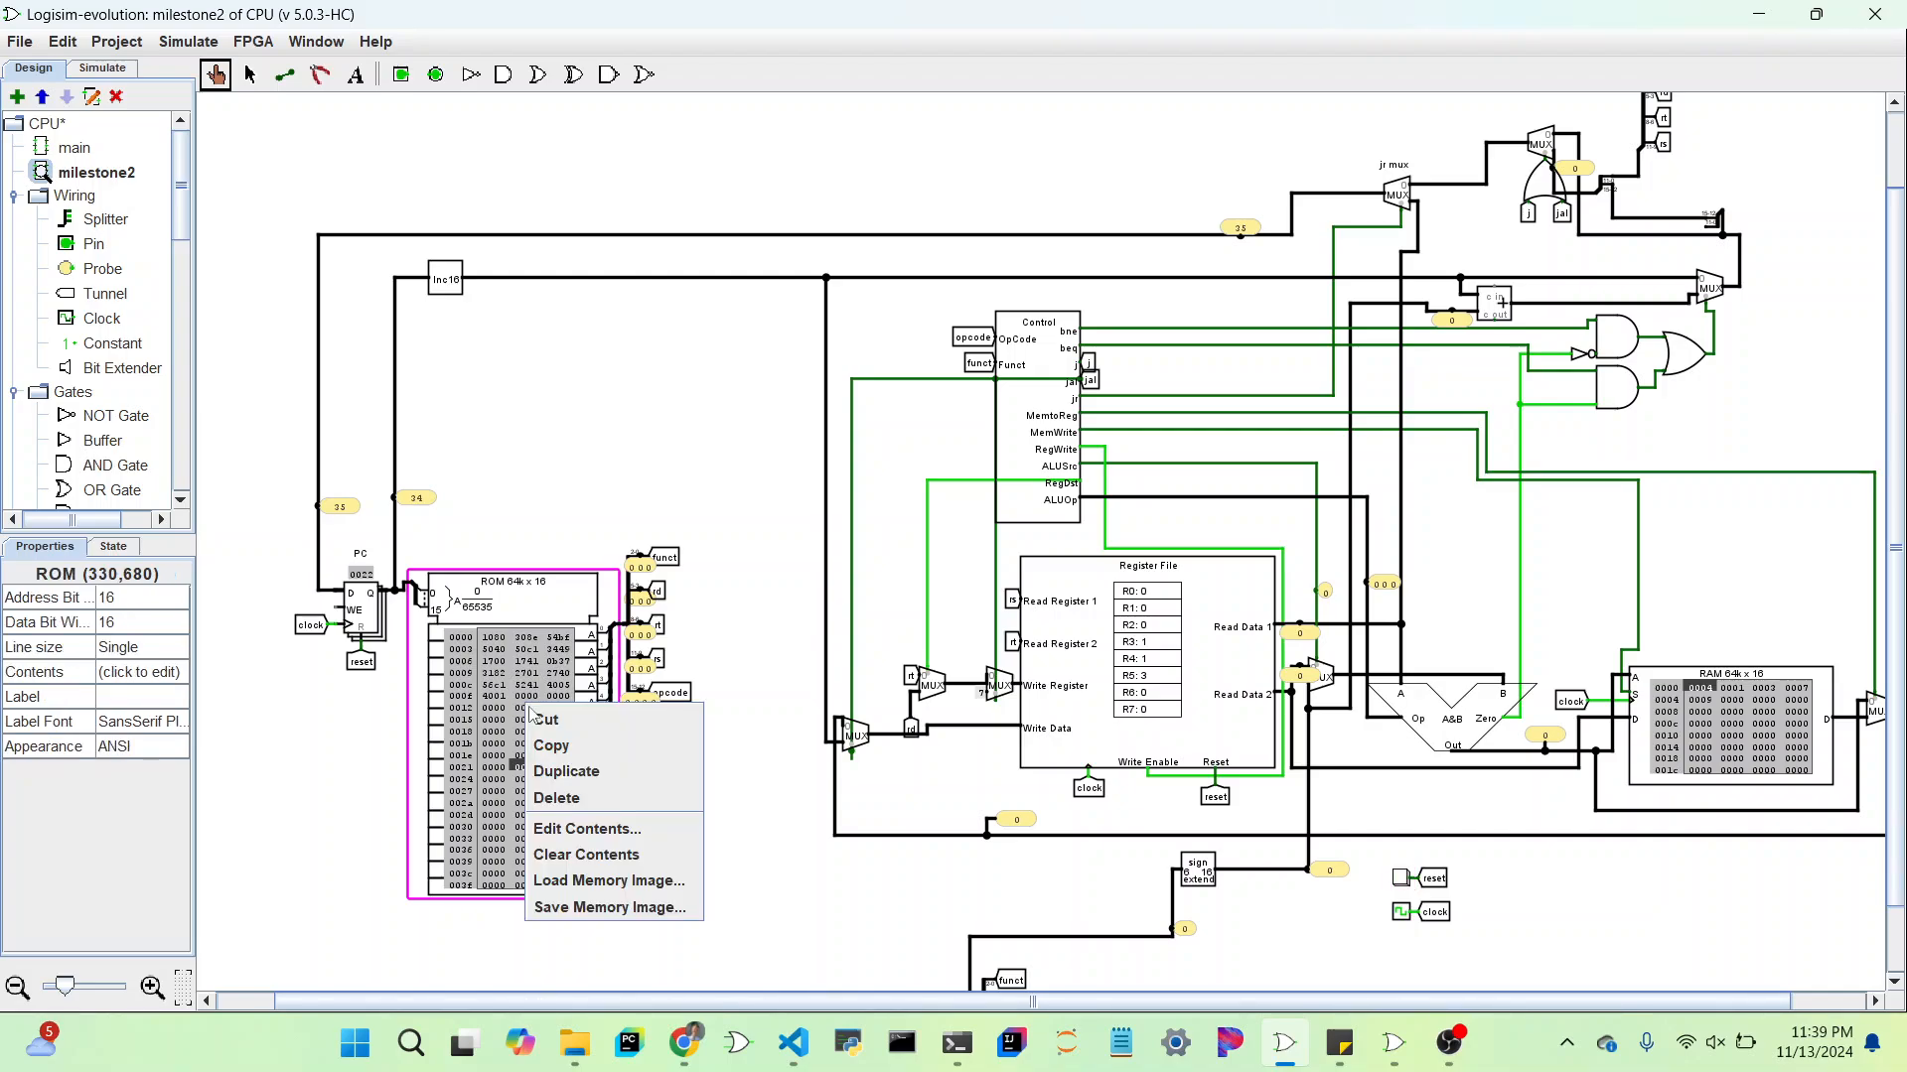
click(593, 887)
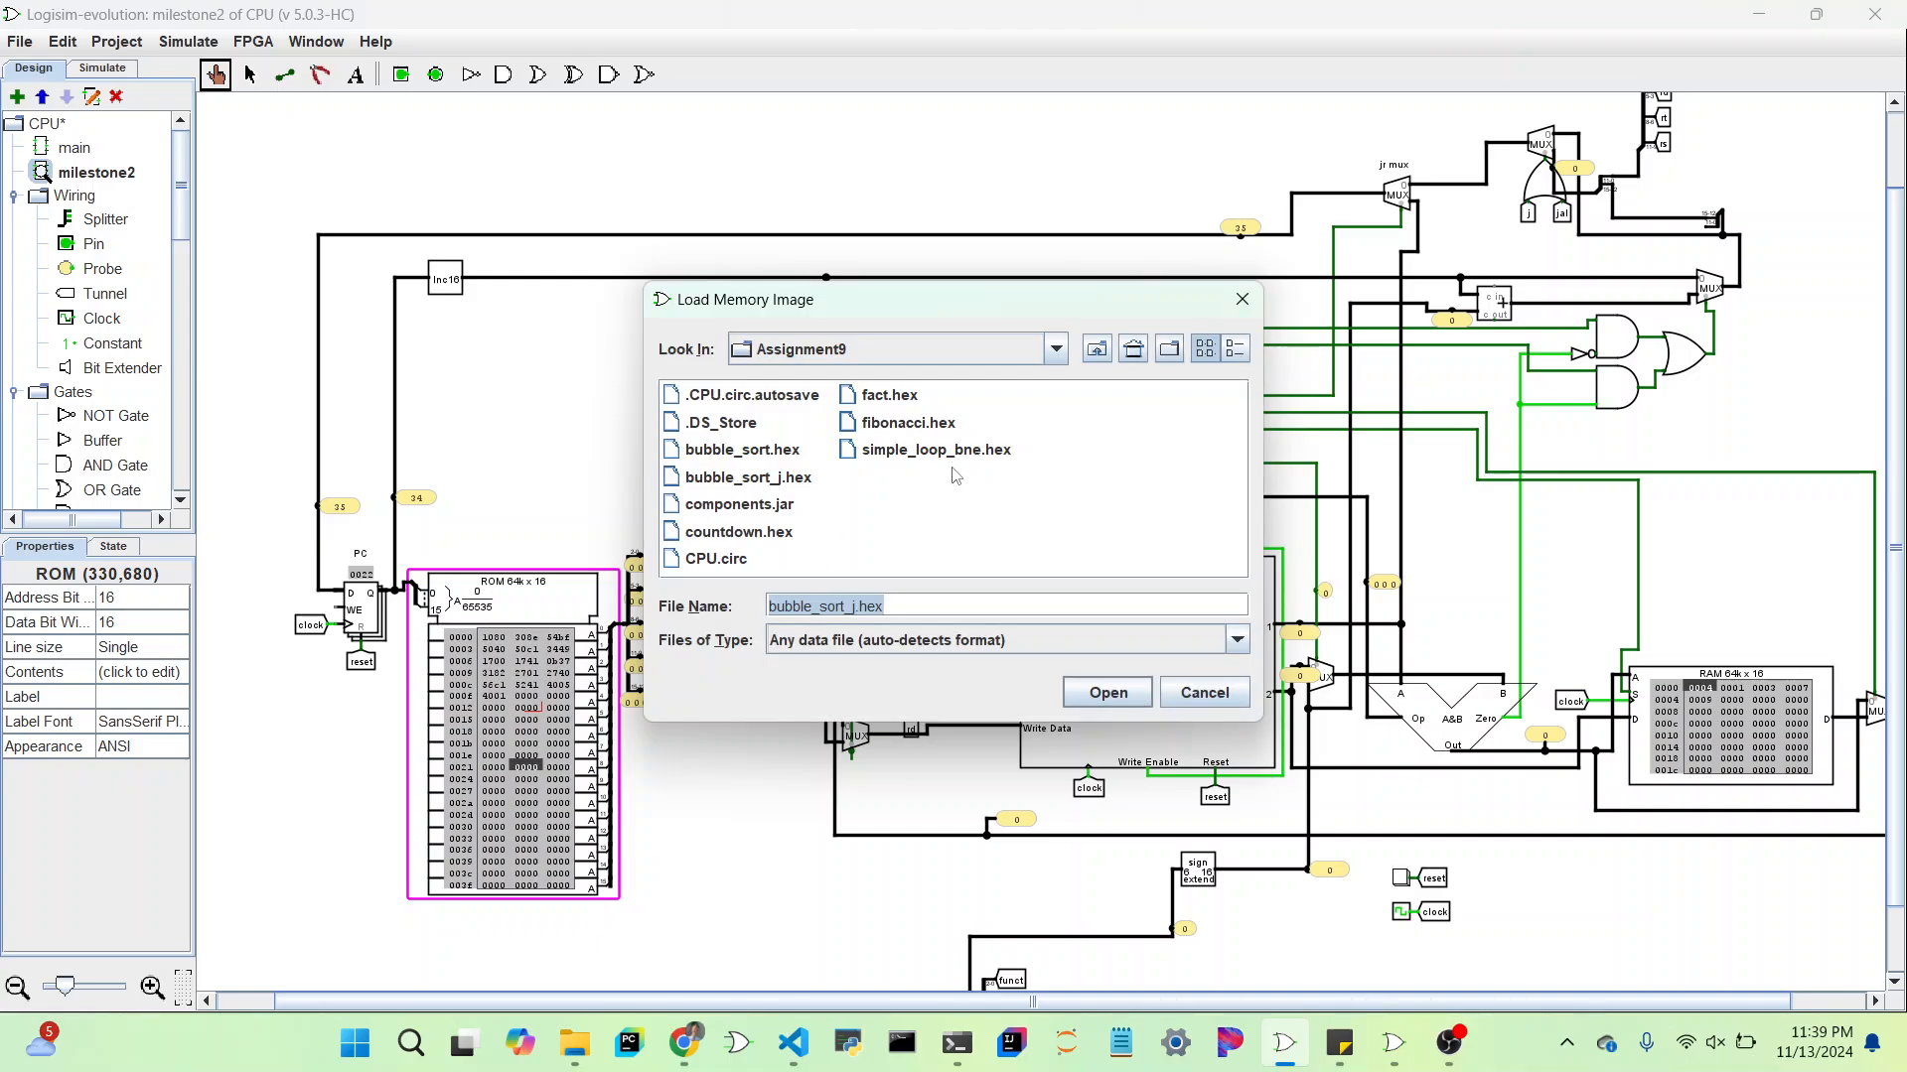
double_click(906, 424)
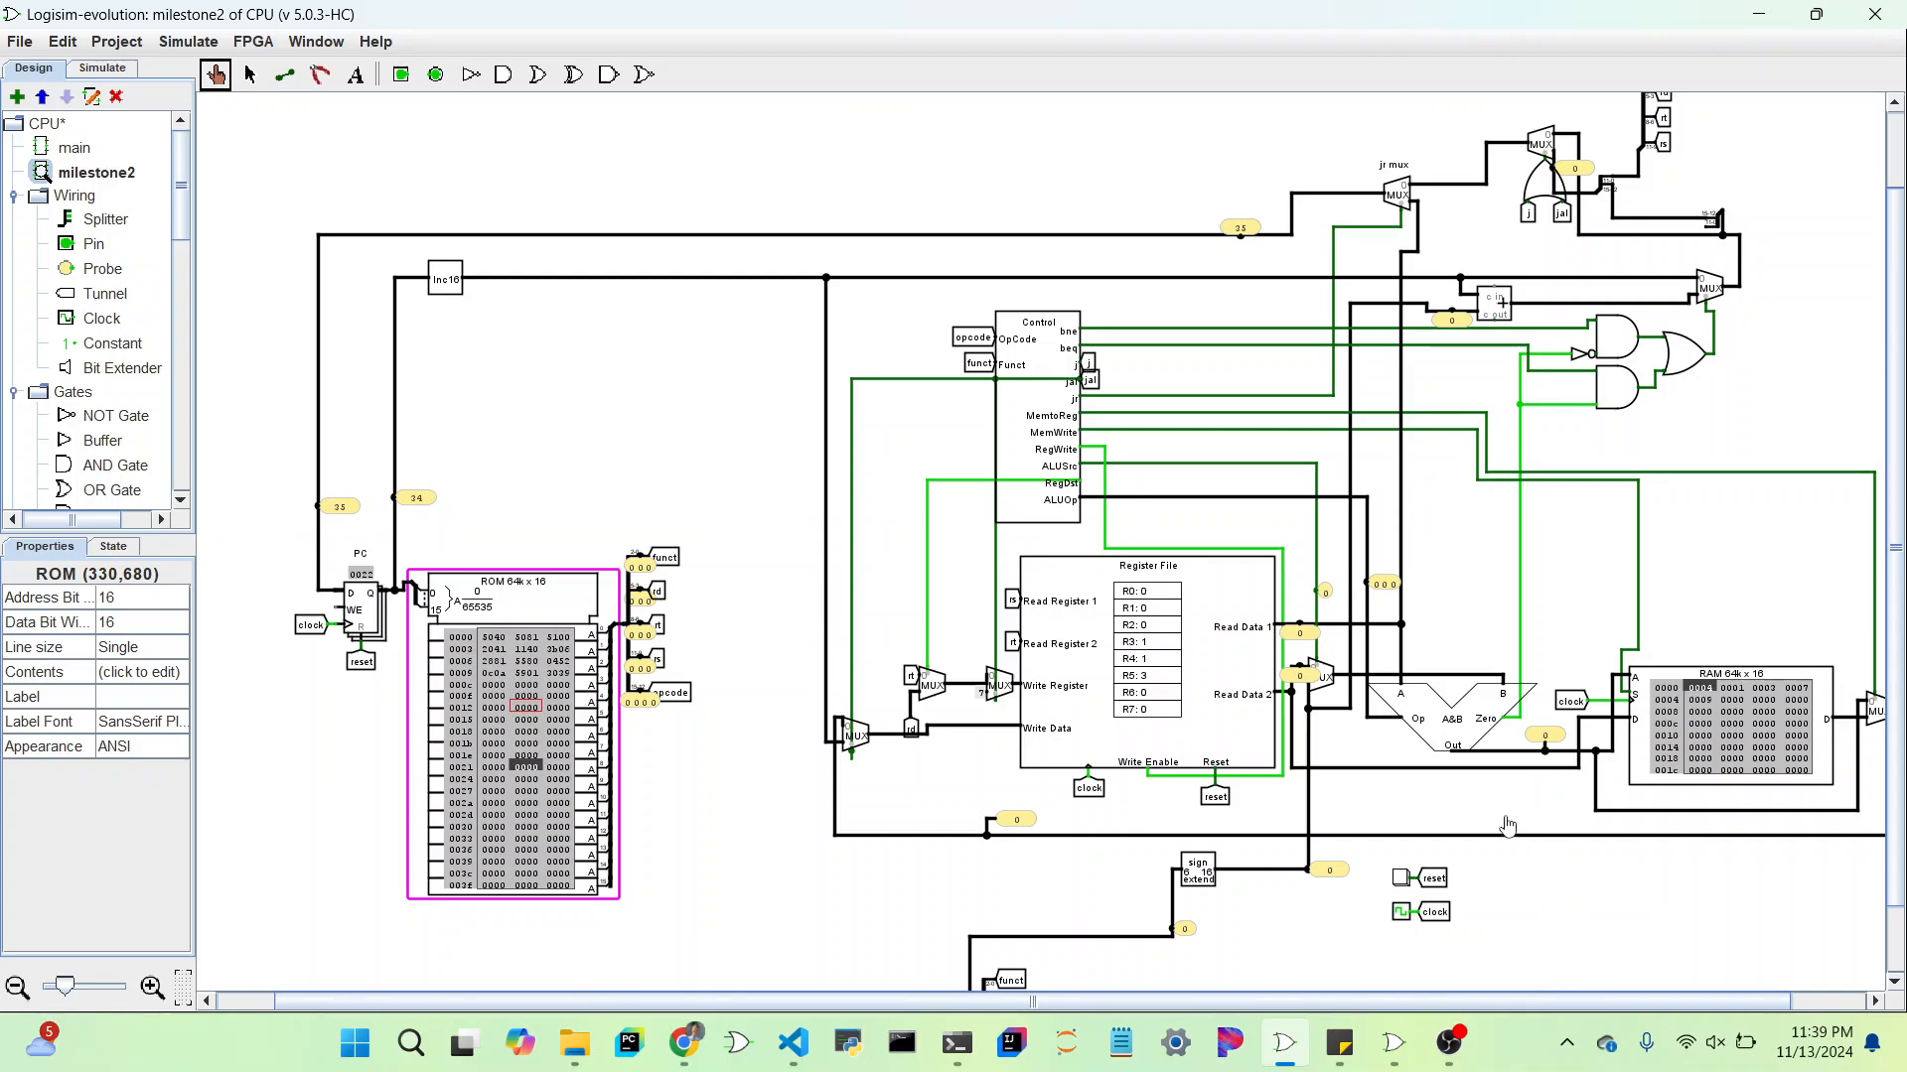
click(1401, 878)
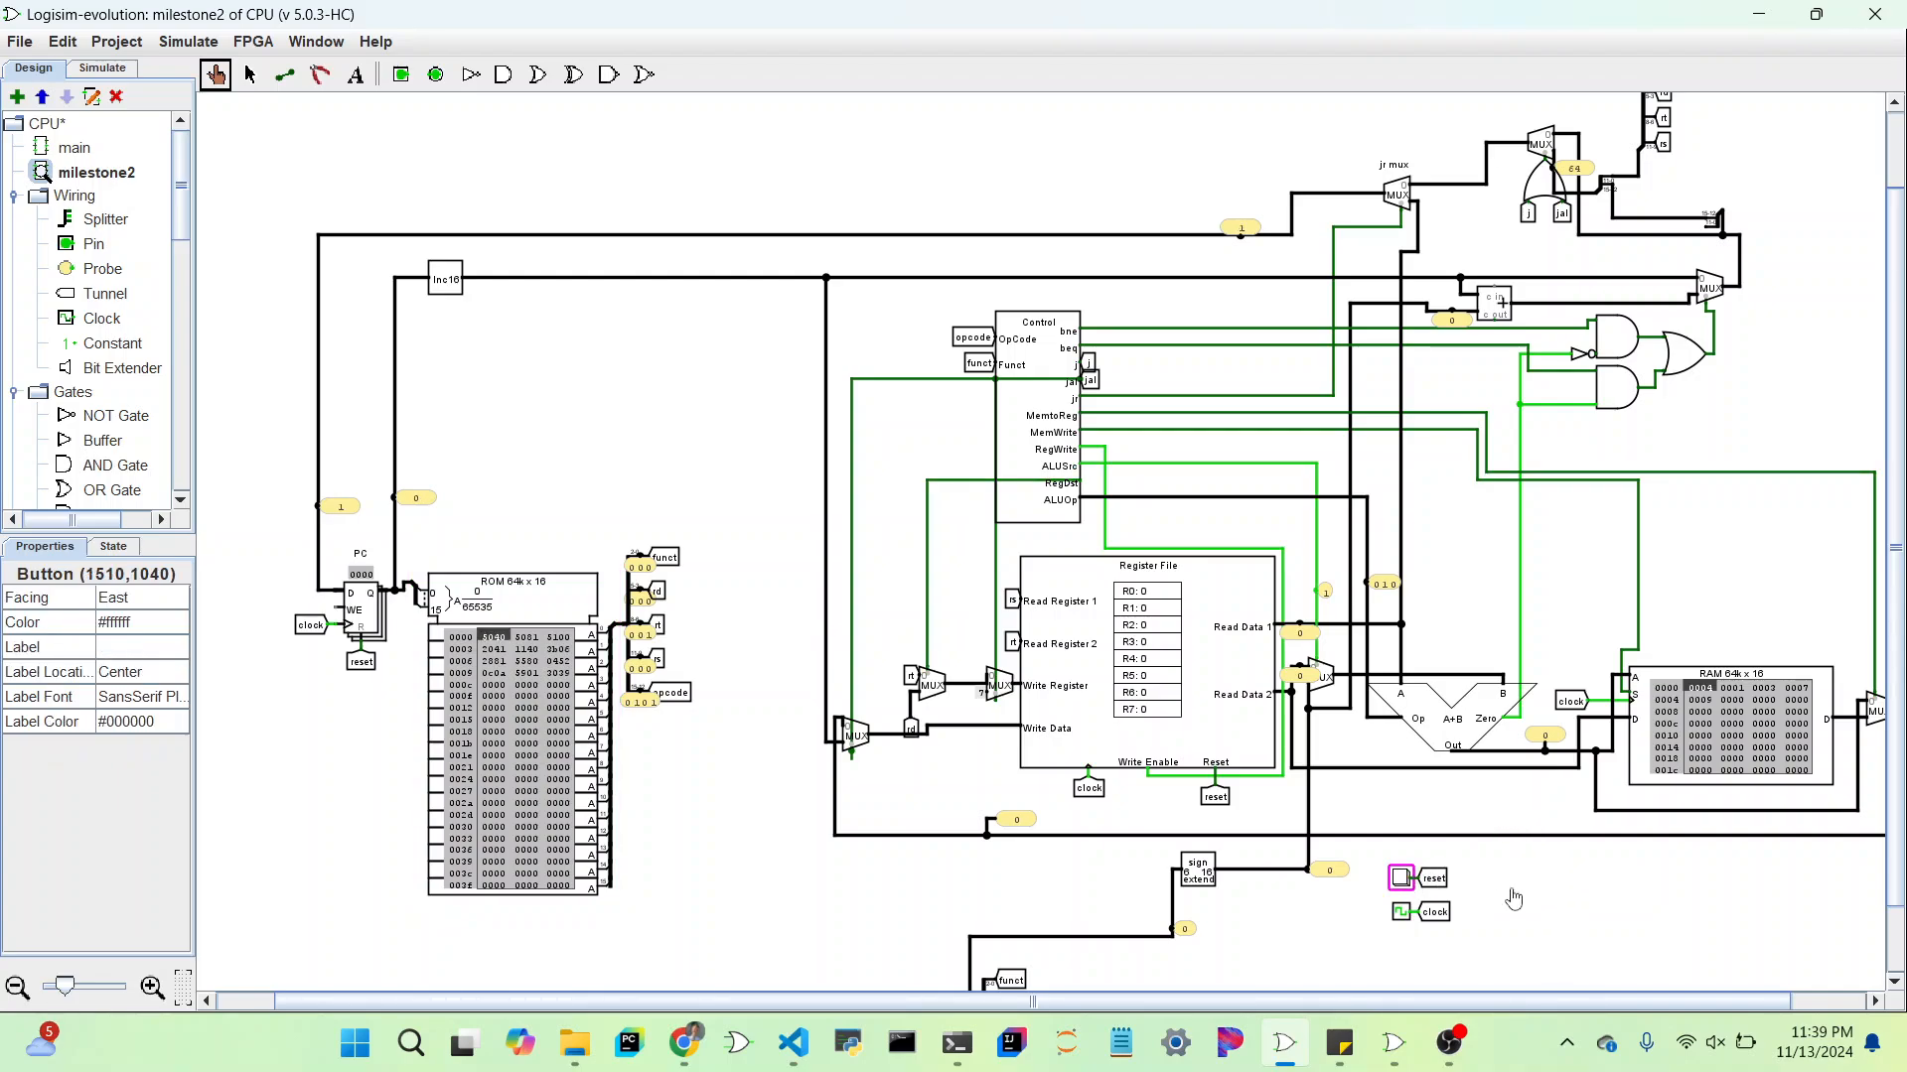
Step: Clear the RAM contents to zero out the data memory
click(1609, 711)
right_click(1610, 708)
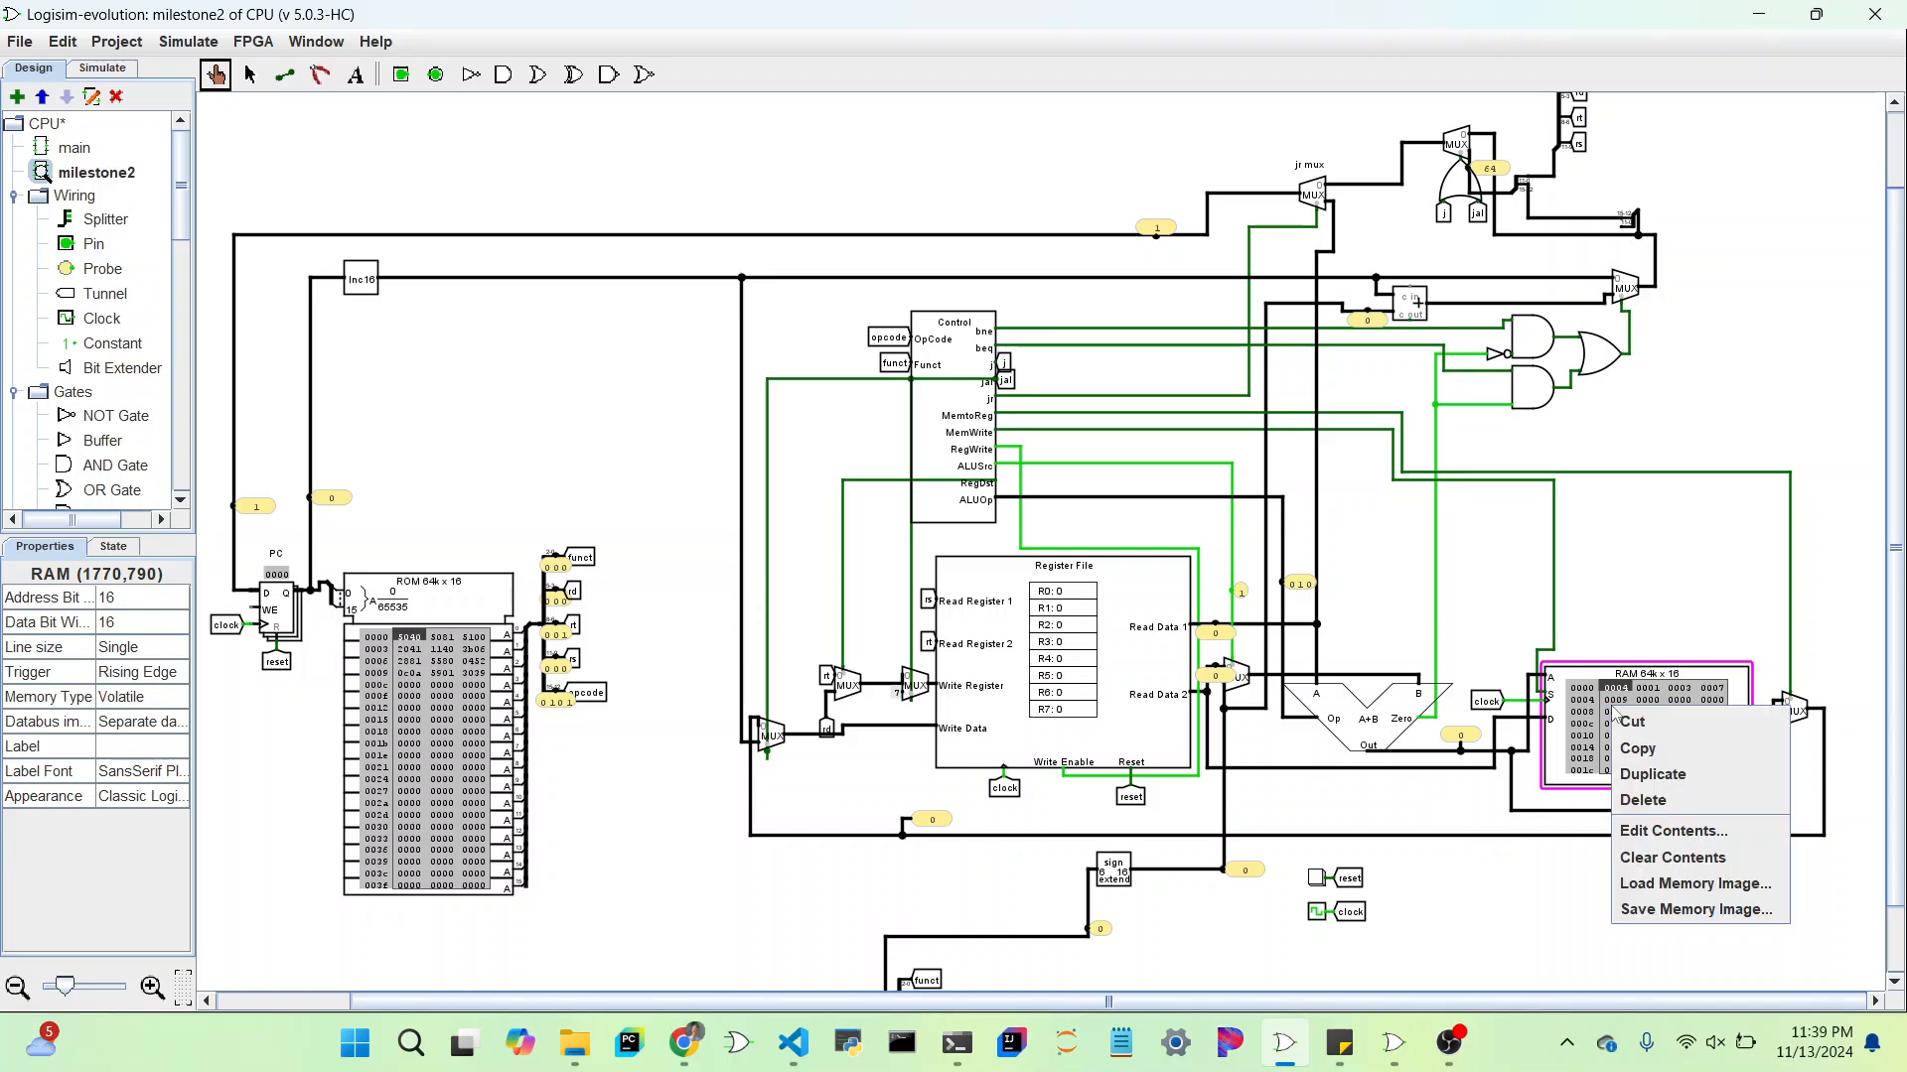
click(1654, 856)
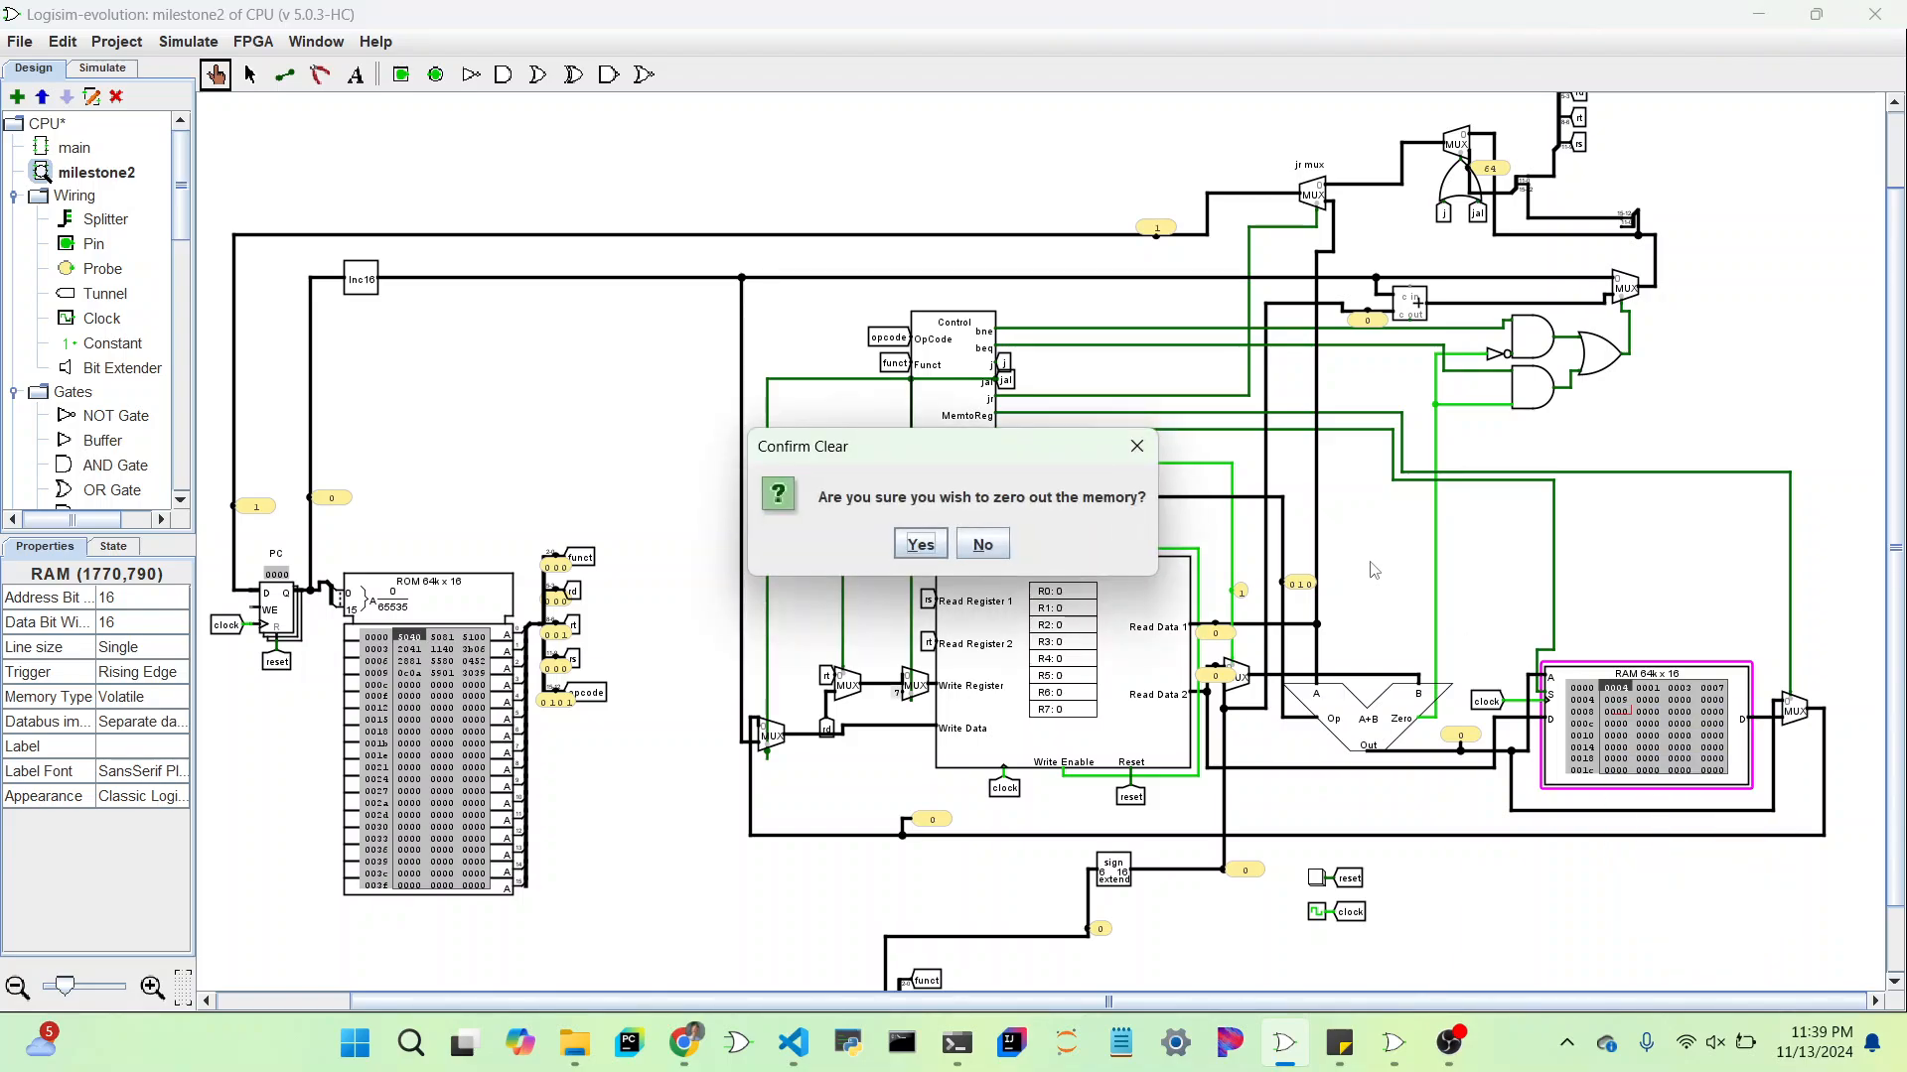
key(Return)
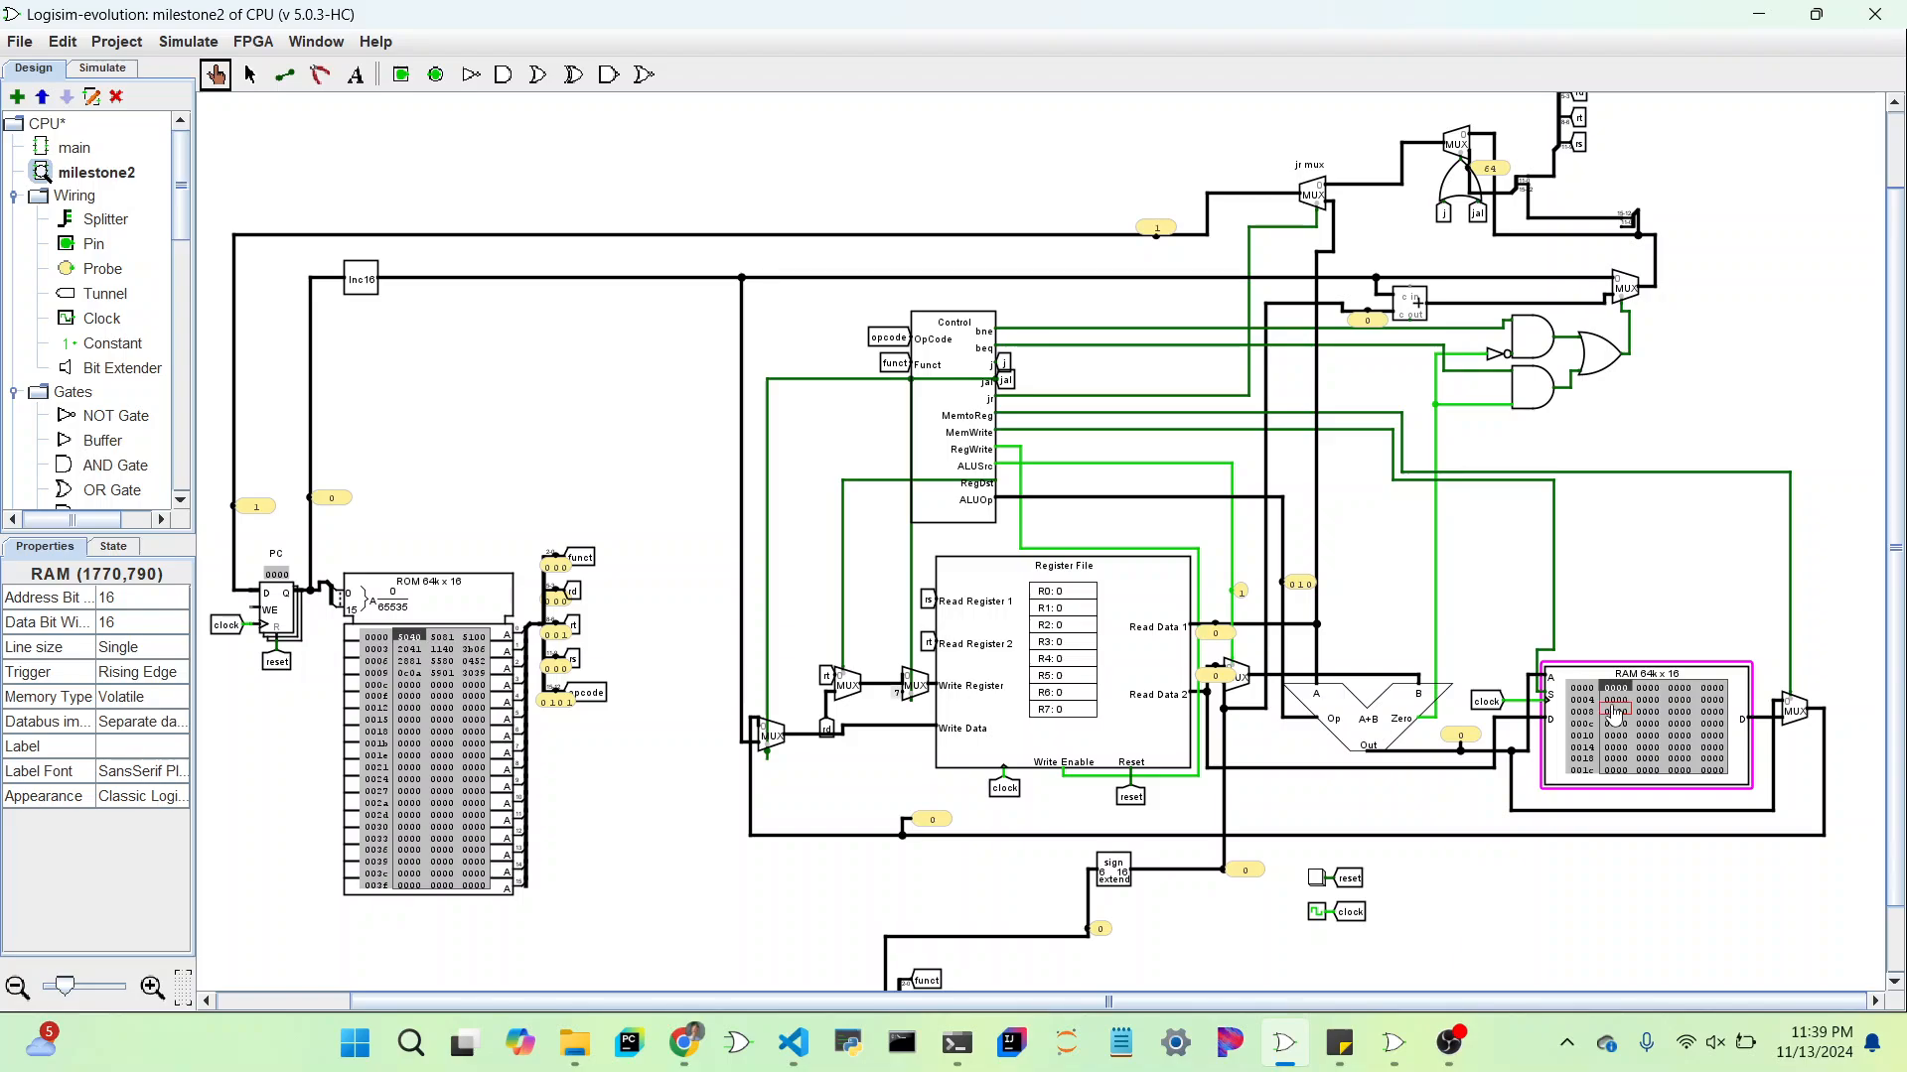
Step: Check the first word of the cleared RAM in the hex editor and close it
right_click(1615, 714)
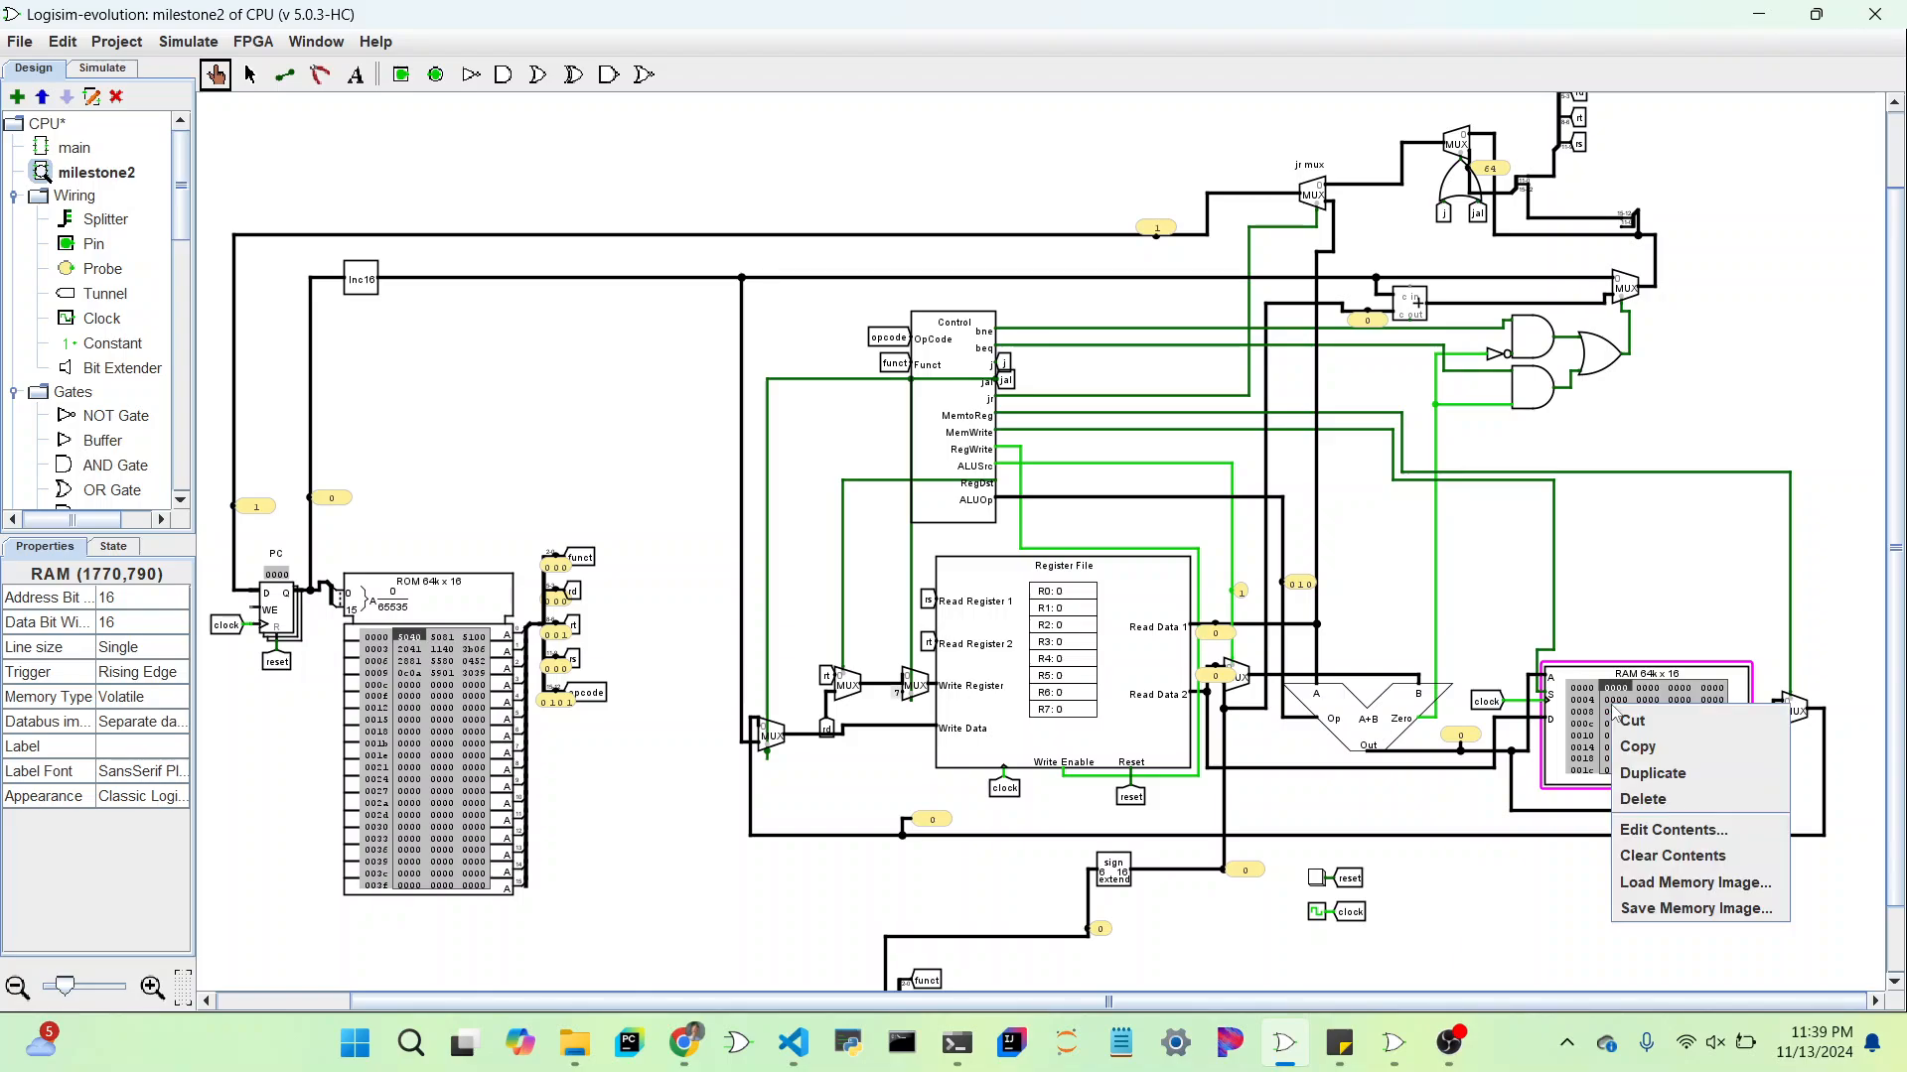
click(1654, 832)
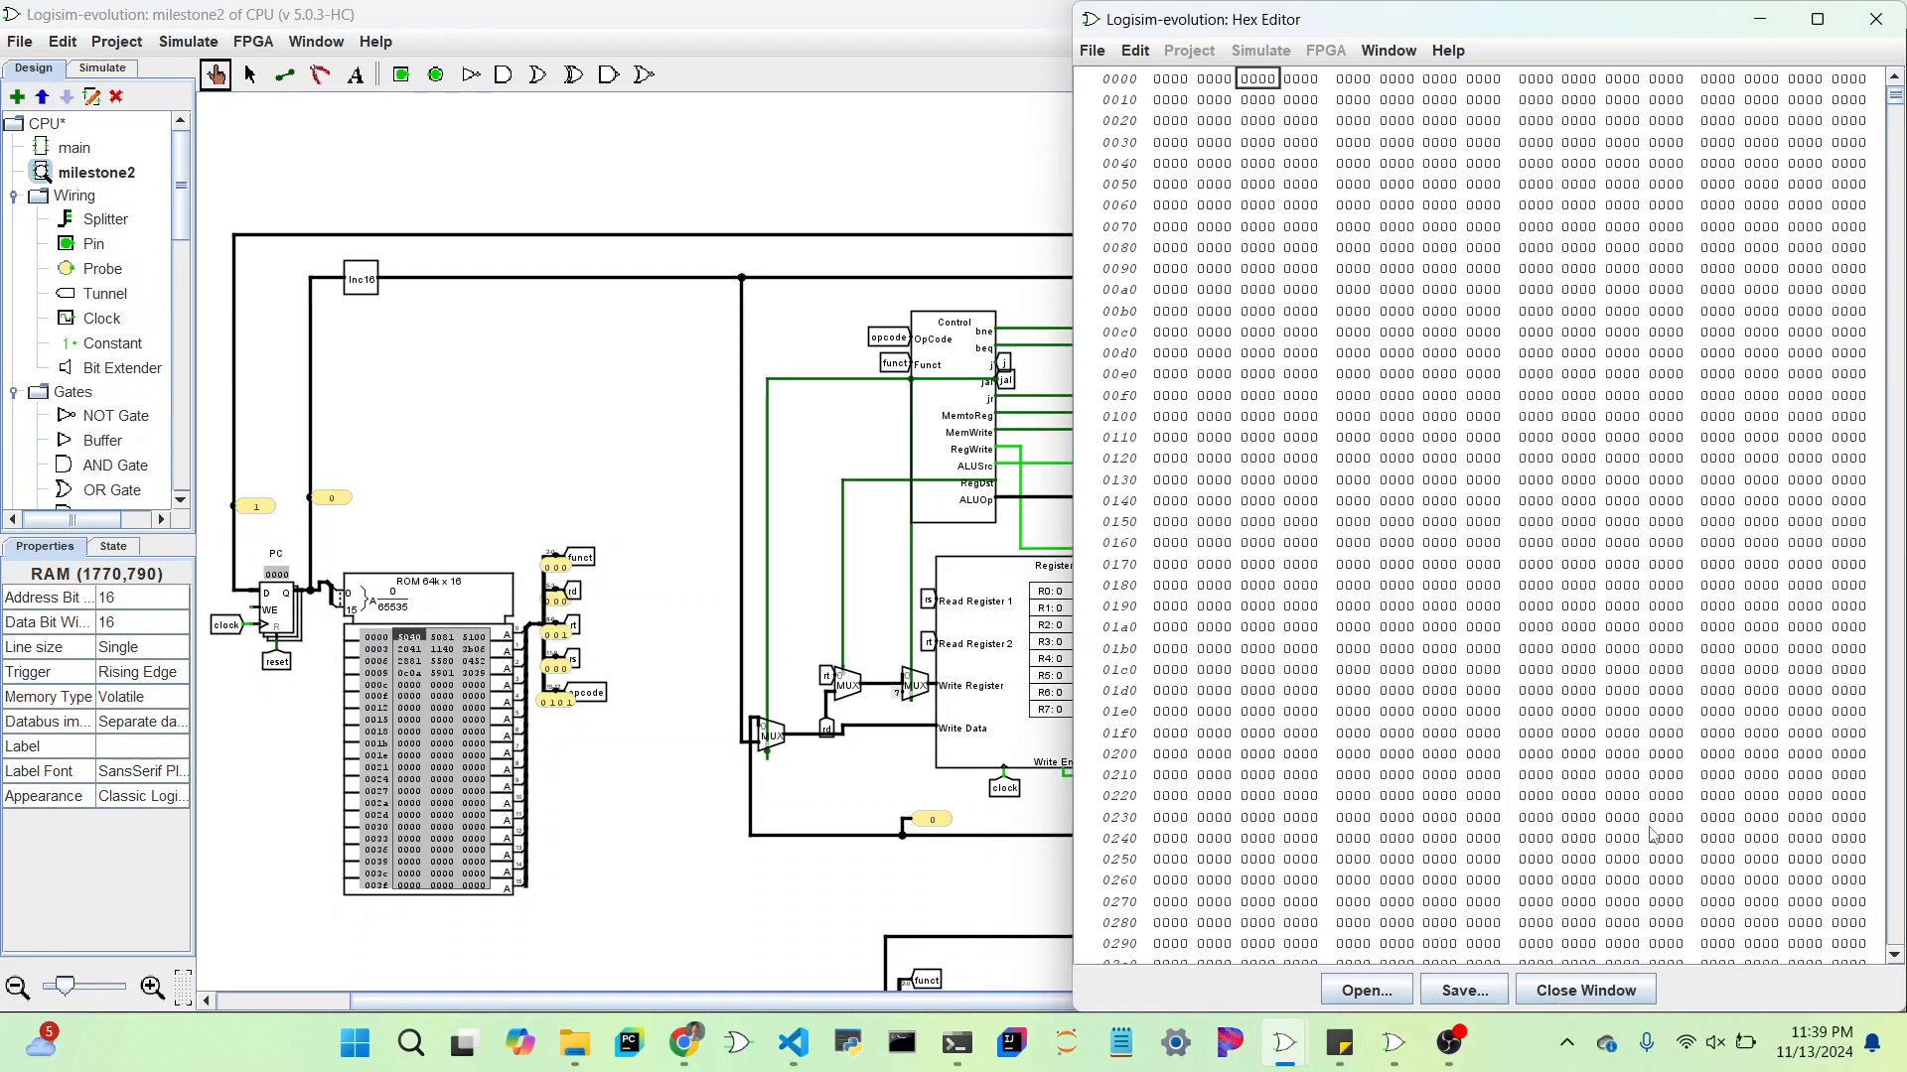
click(1172, 85)
click(1876, 19)
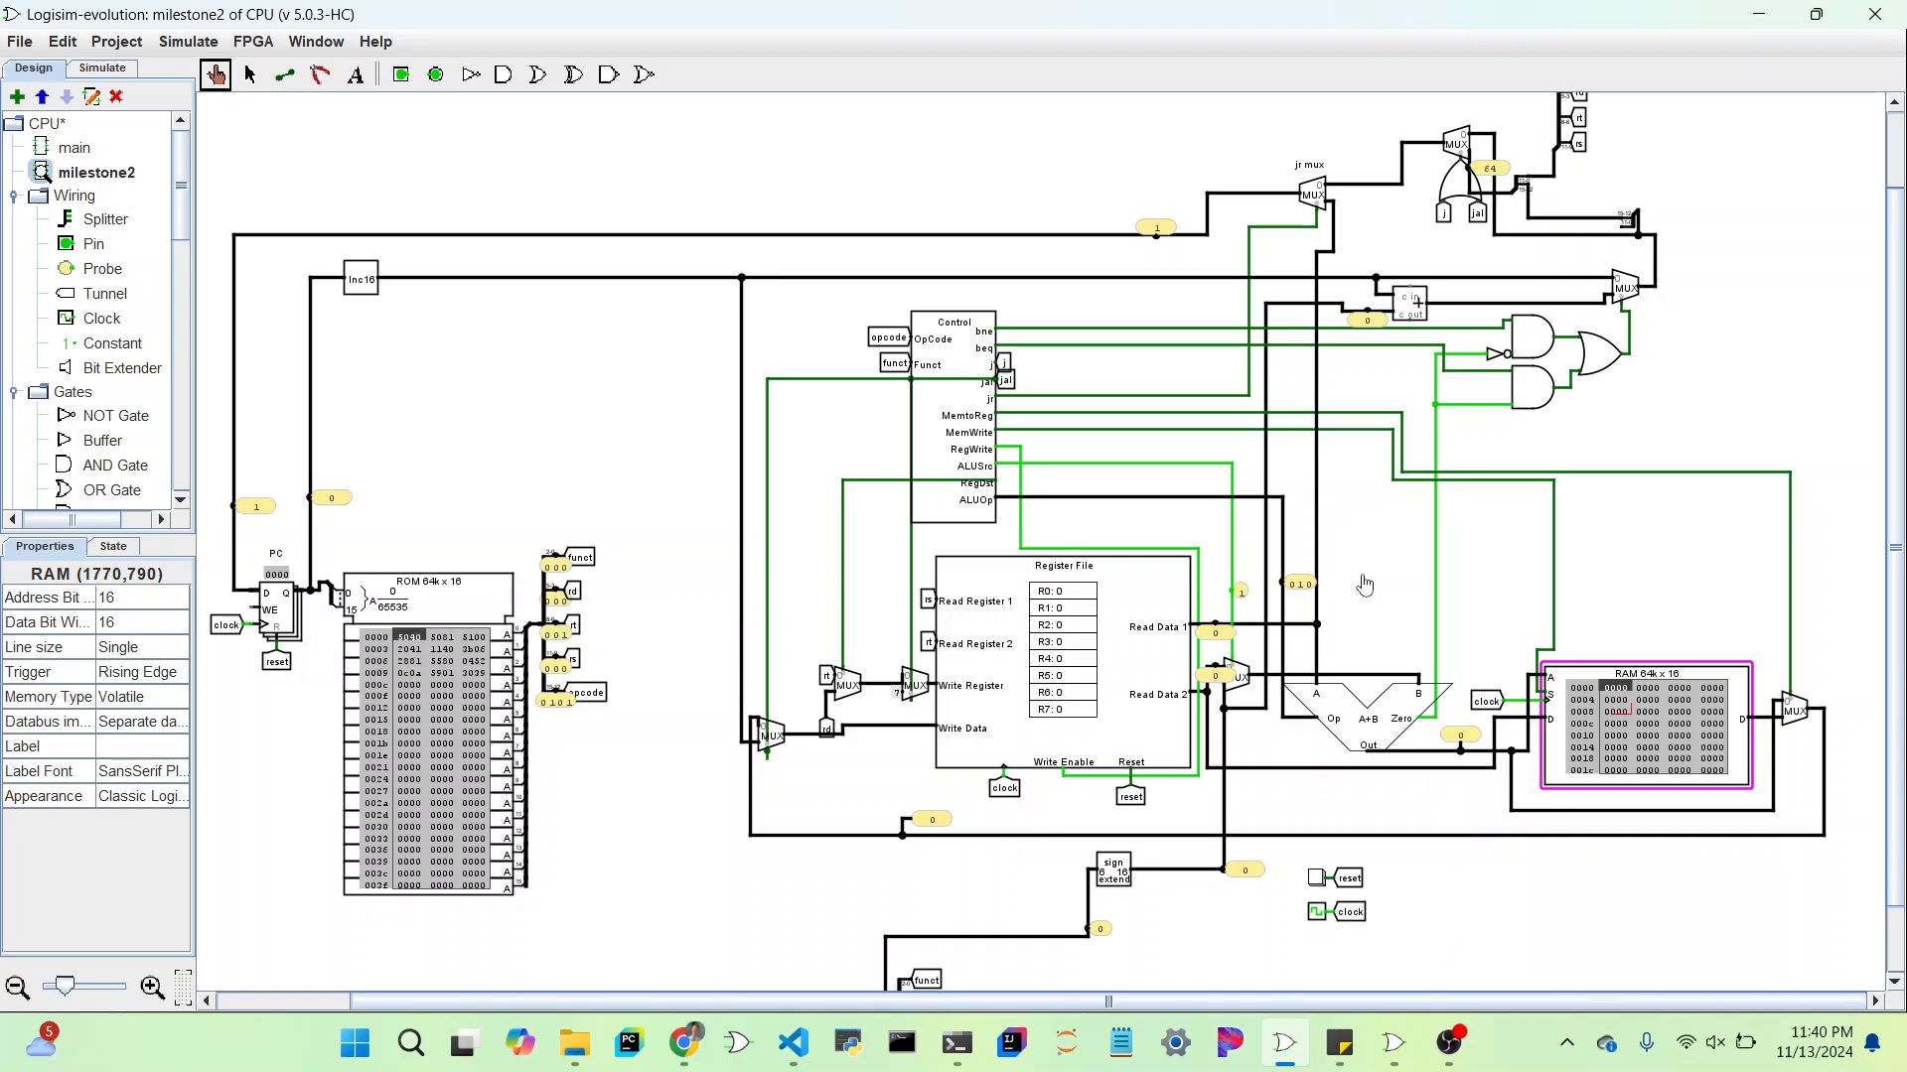
Step: Run the Fibonacci program by enabling automatic clock ticks
scroll(1367, 584, down, 2)
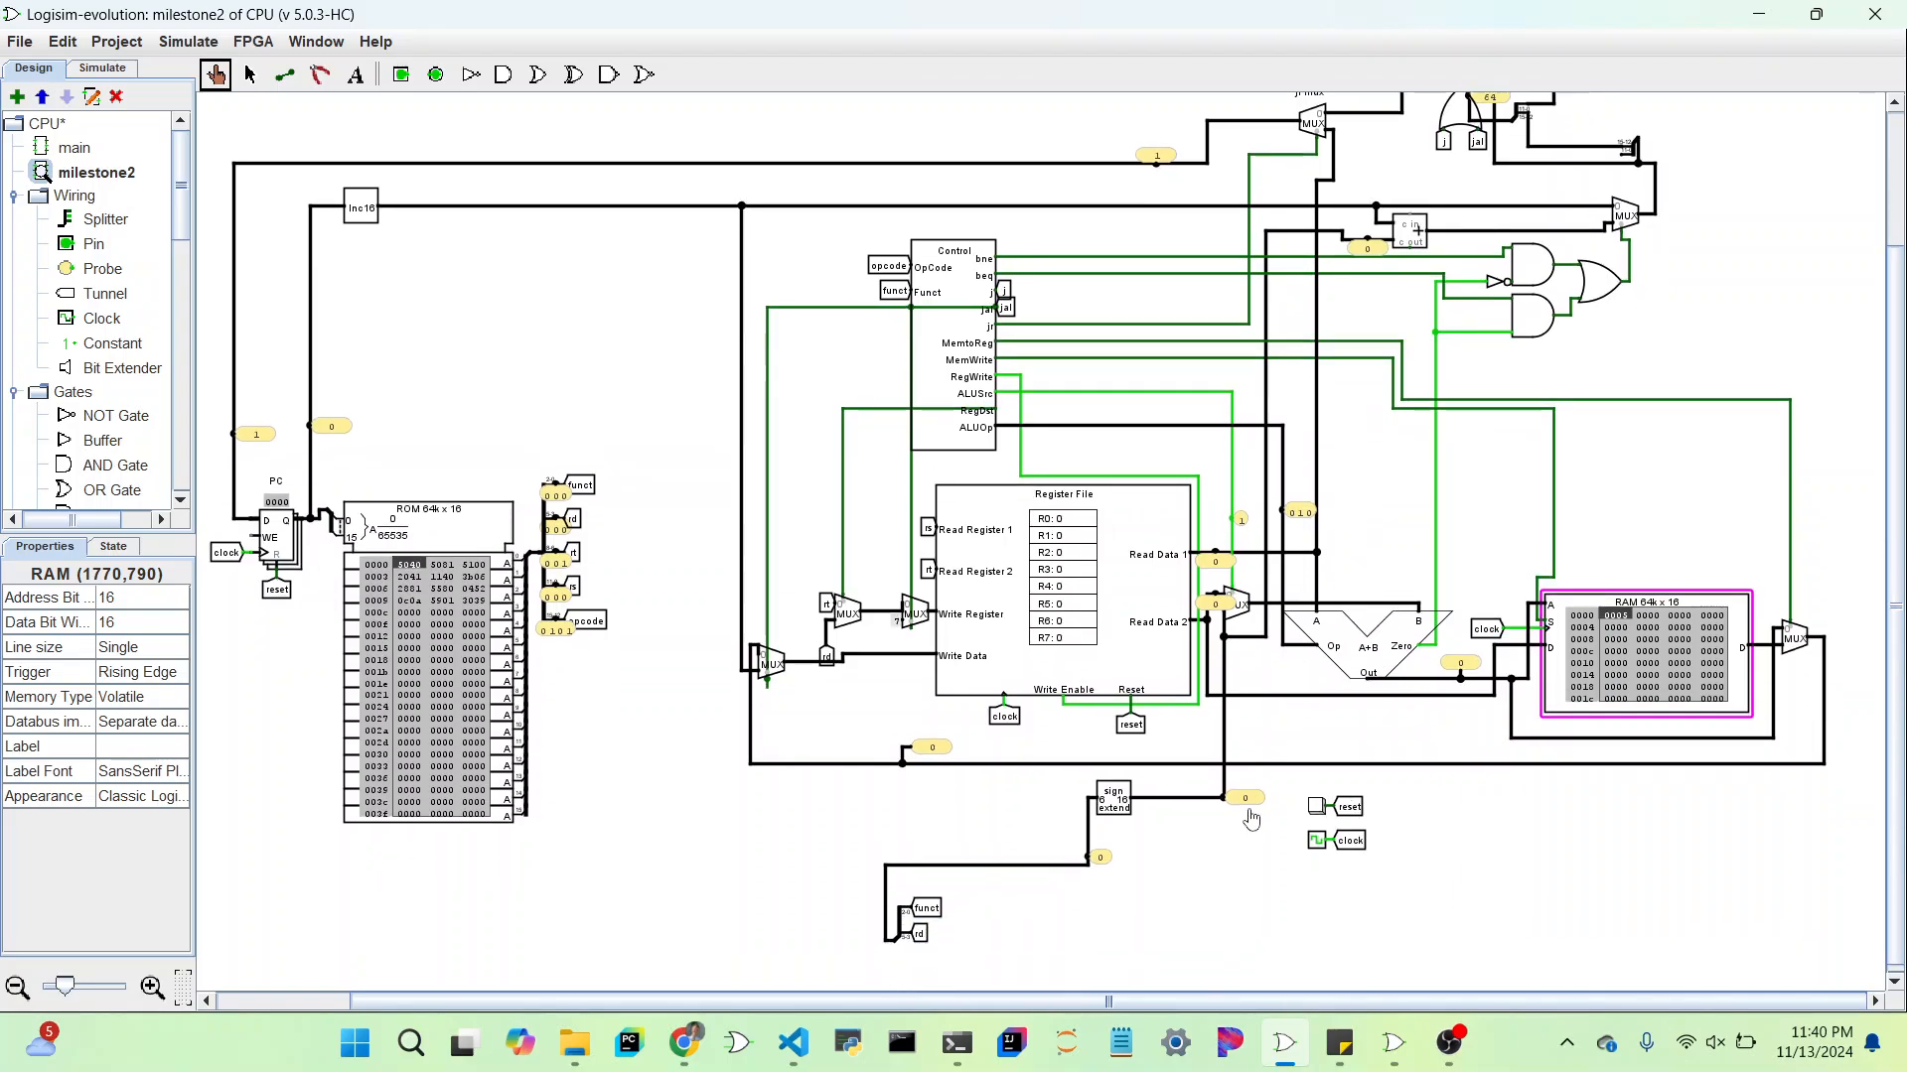
key(ctrl+k)
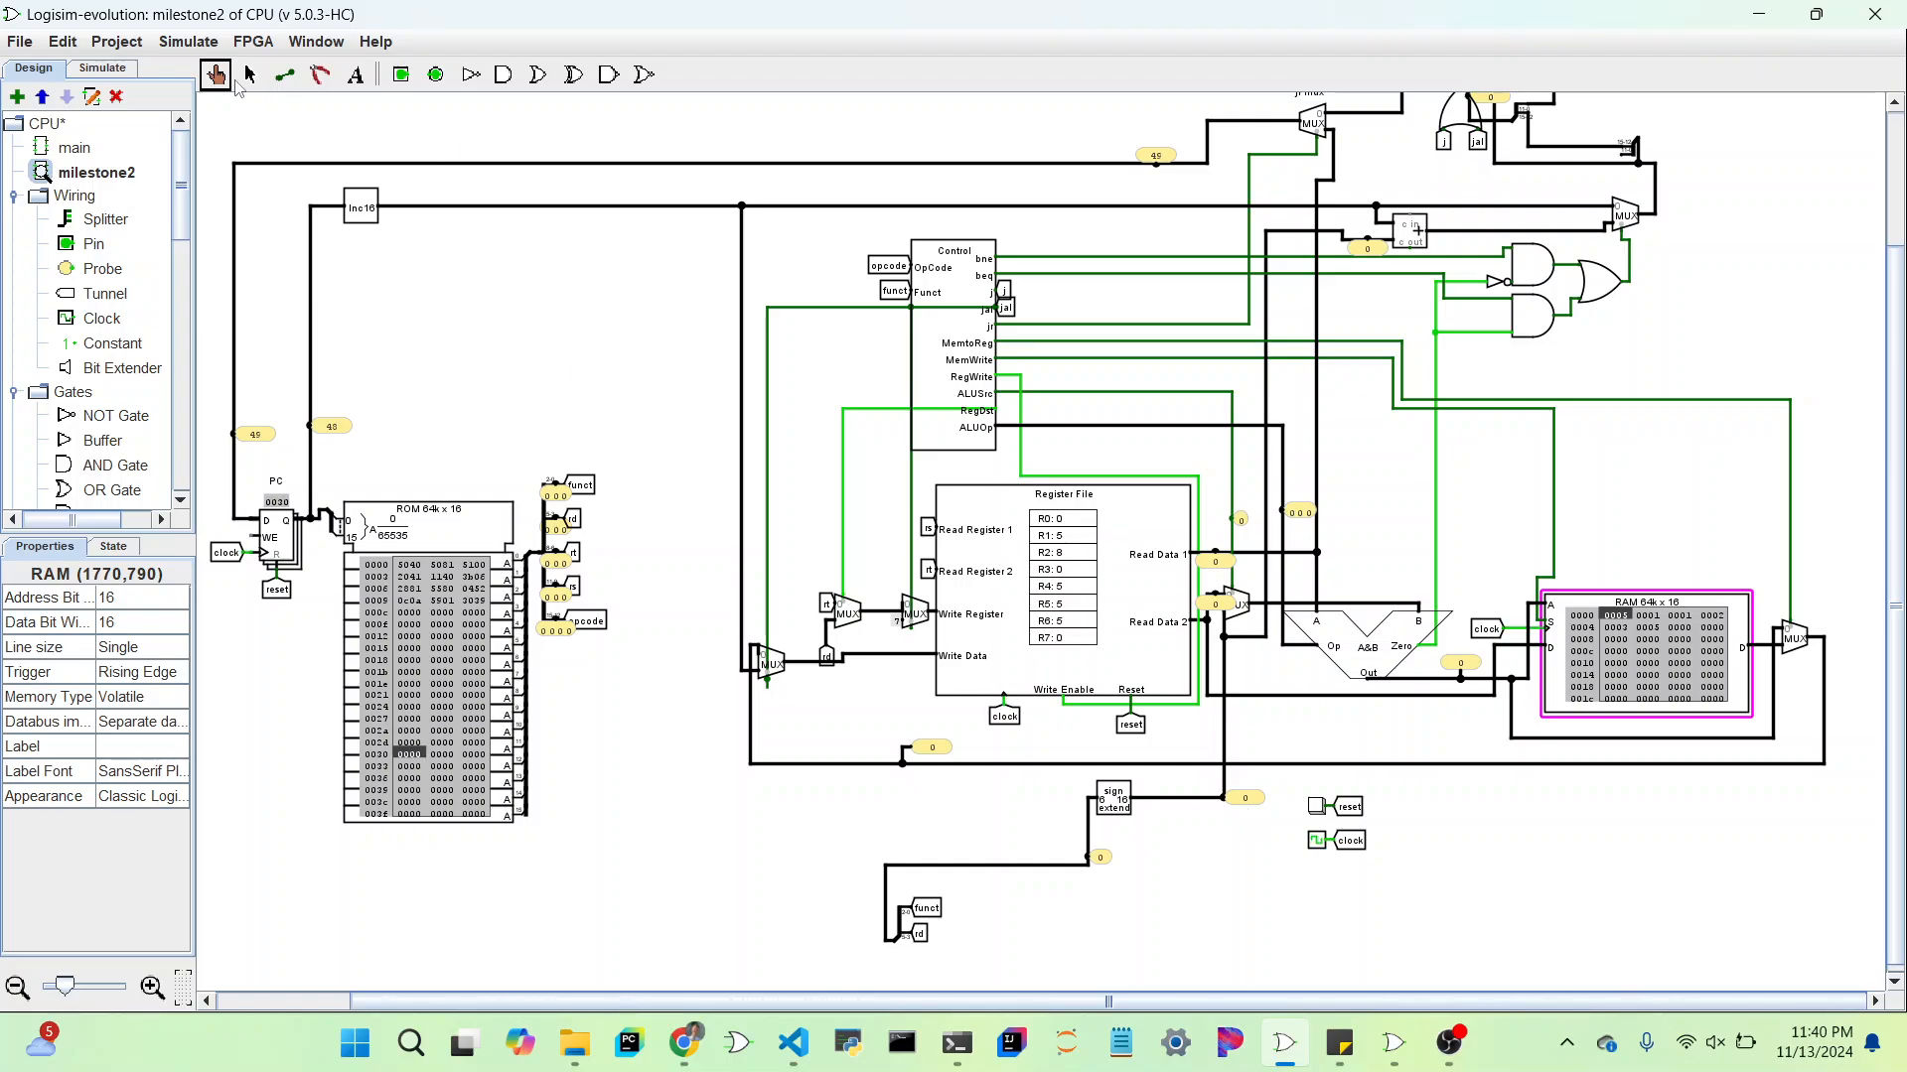
Step: View the Fibonacci program's machine code in the ROM's hex editor and close it
click(250, 75)
click(379, 706)
right_click(376, 704)
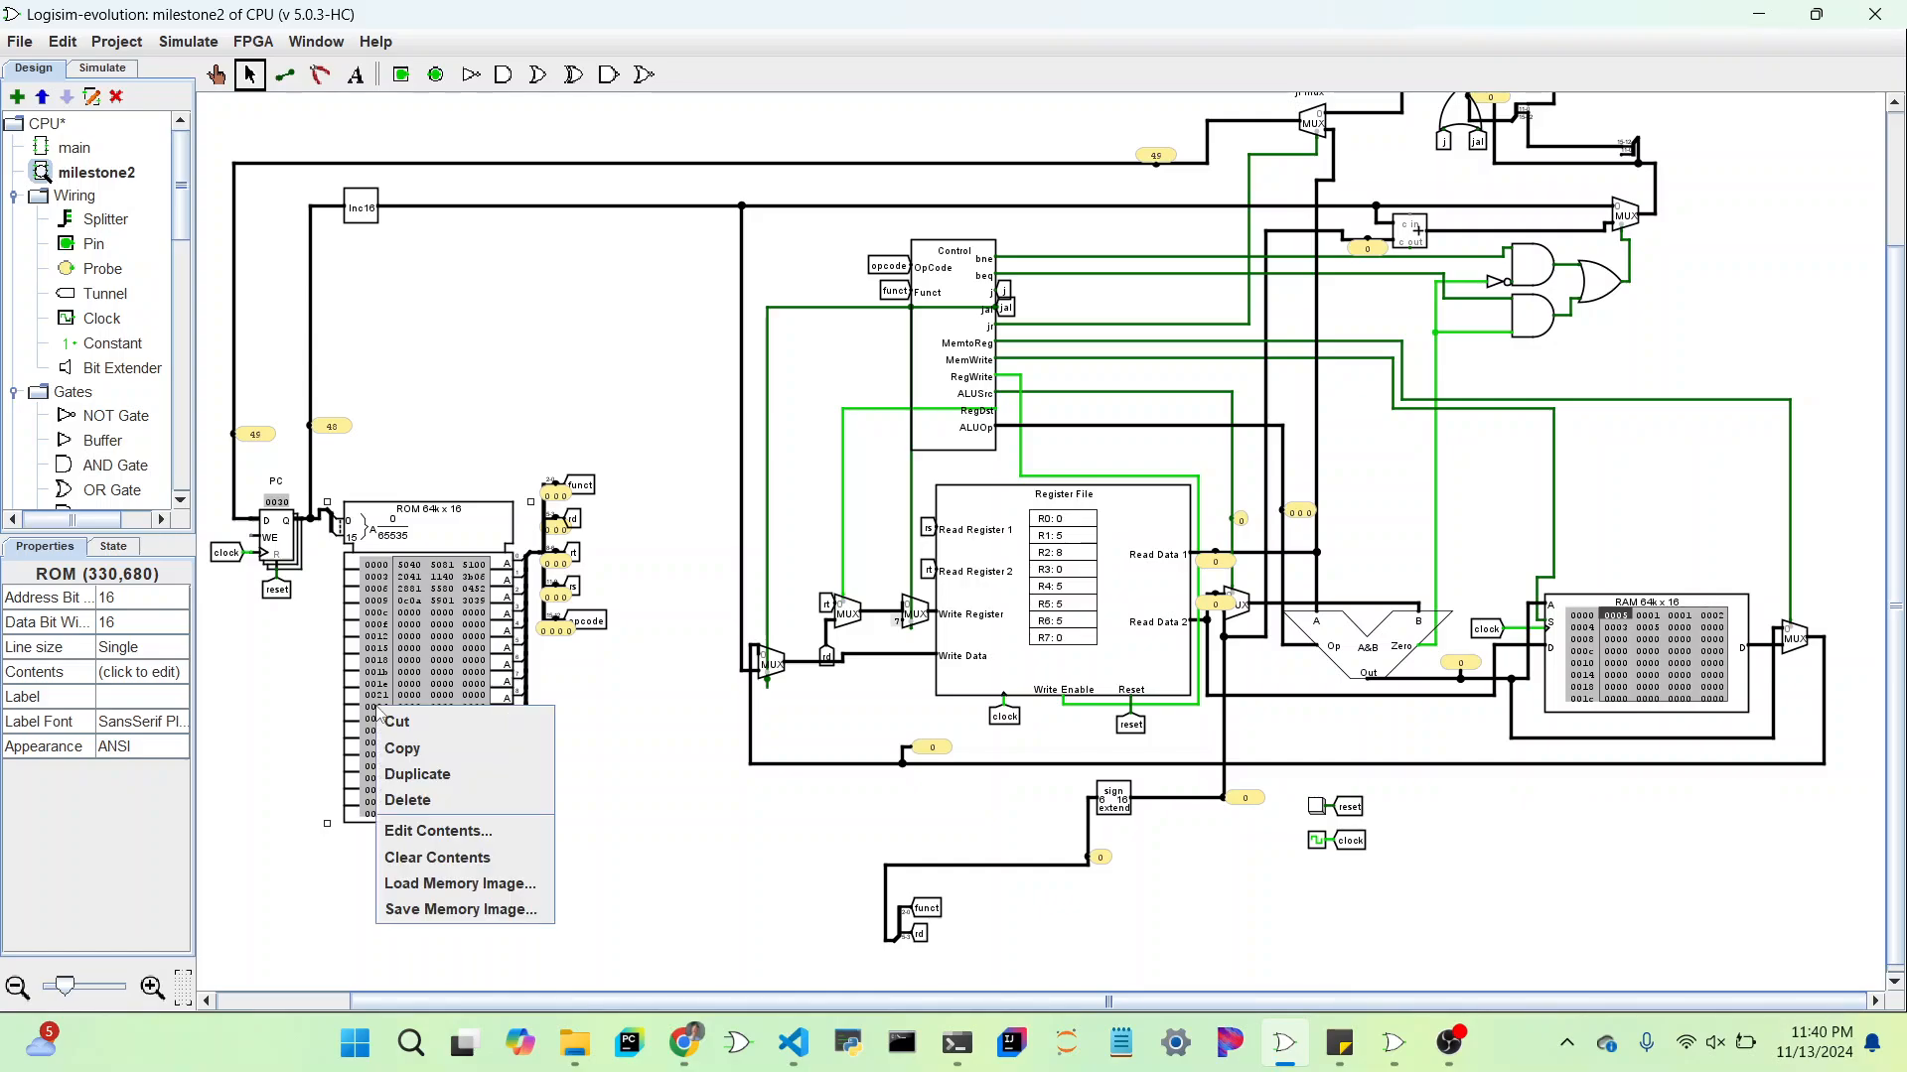
click(417, 831)
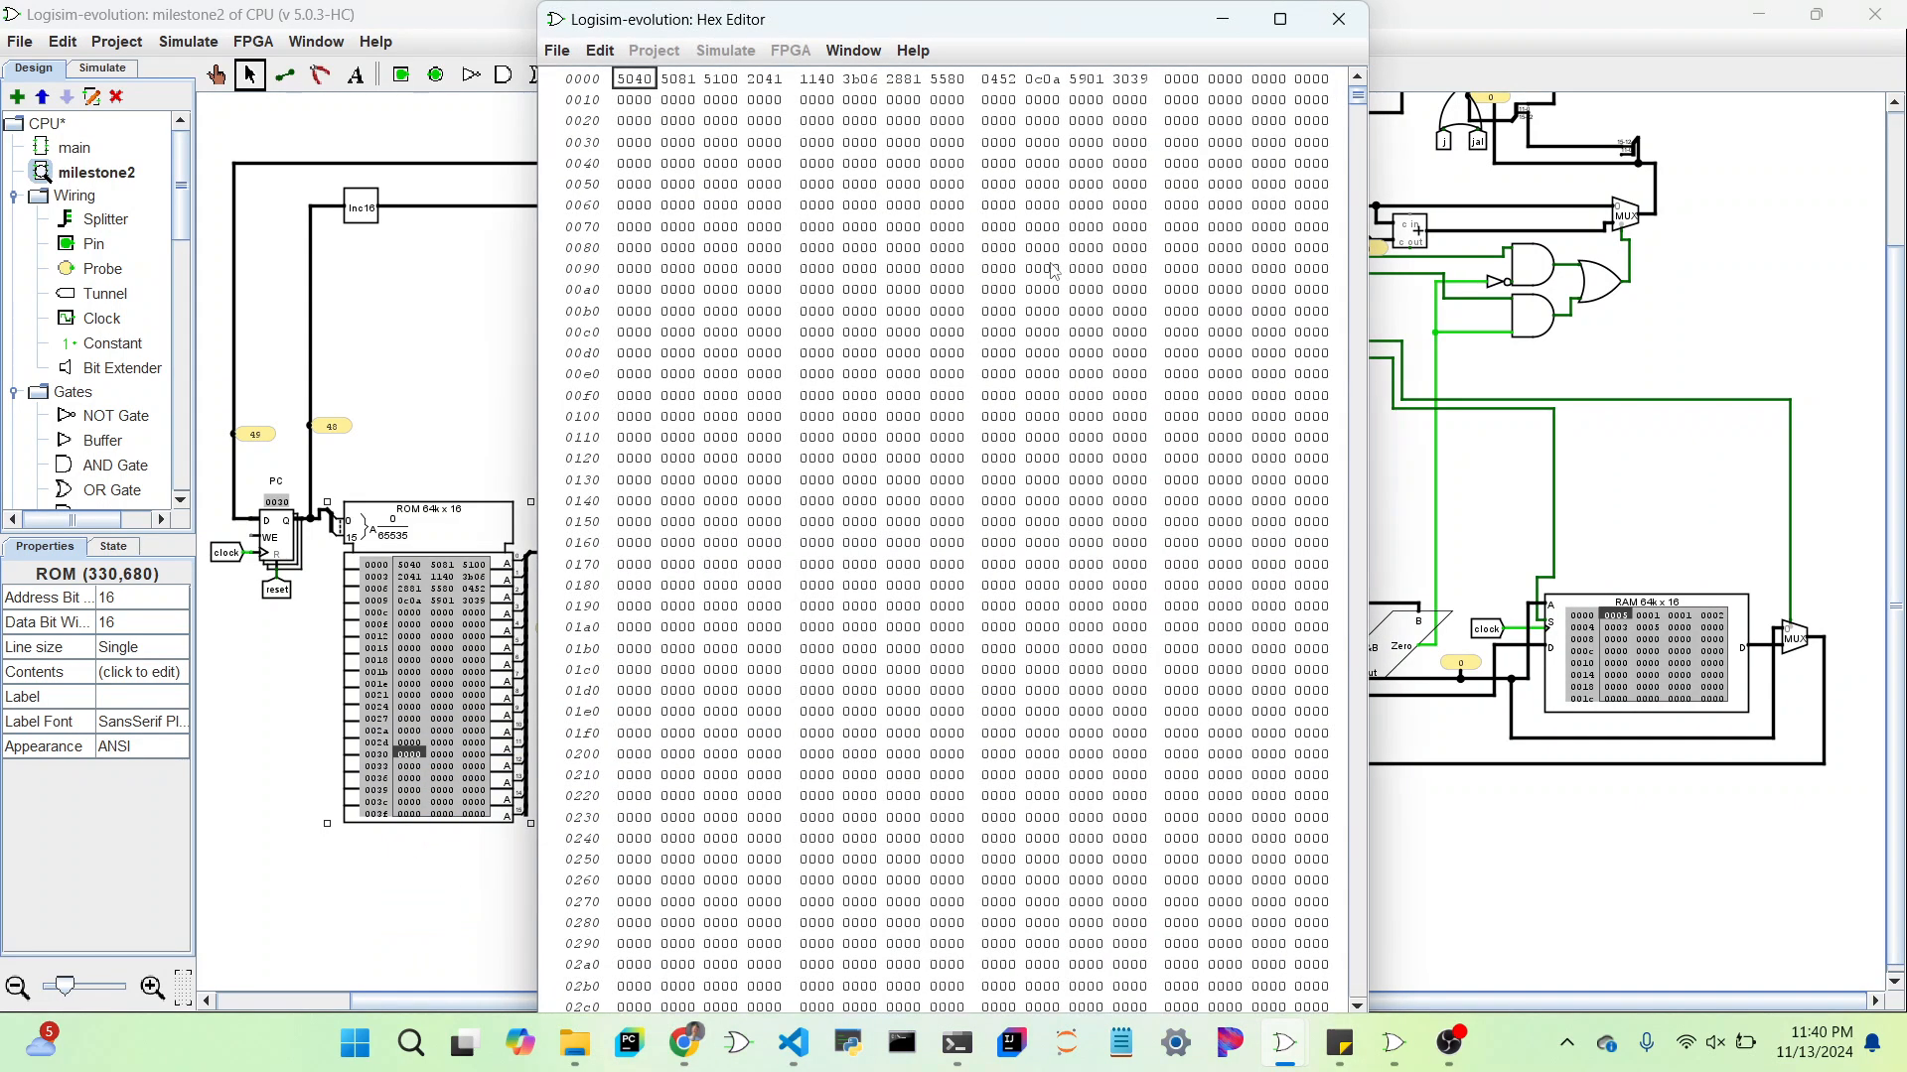
click(1361, 14)
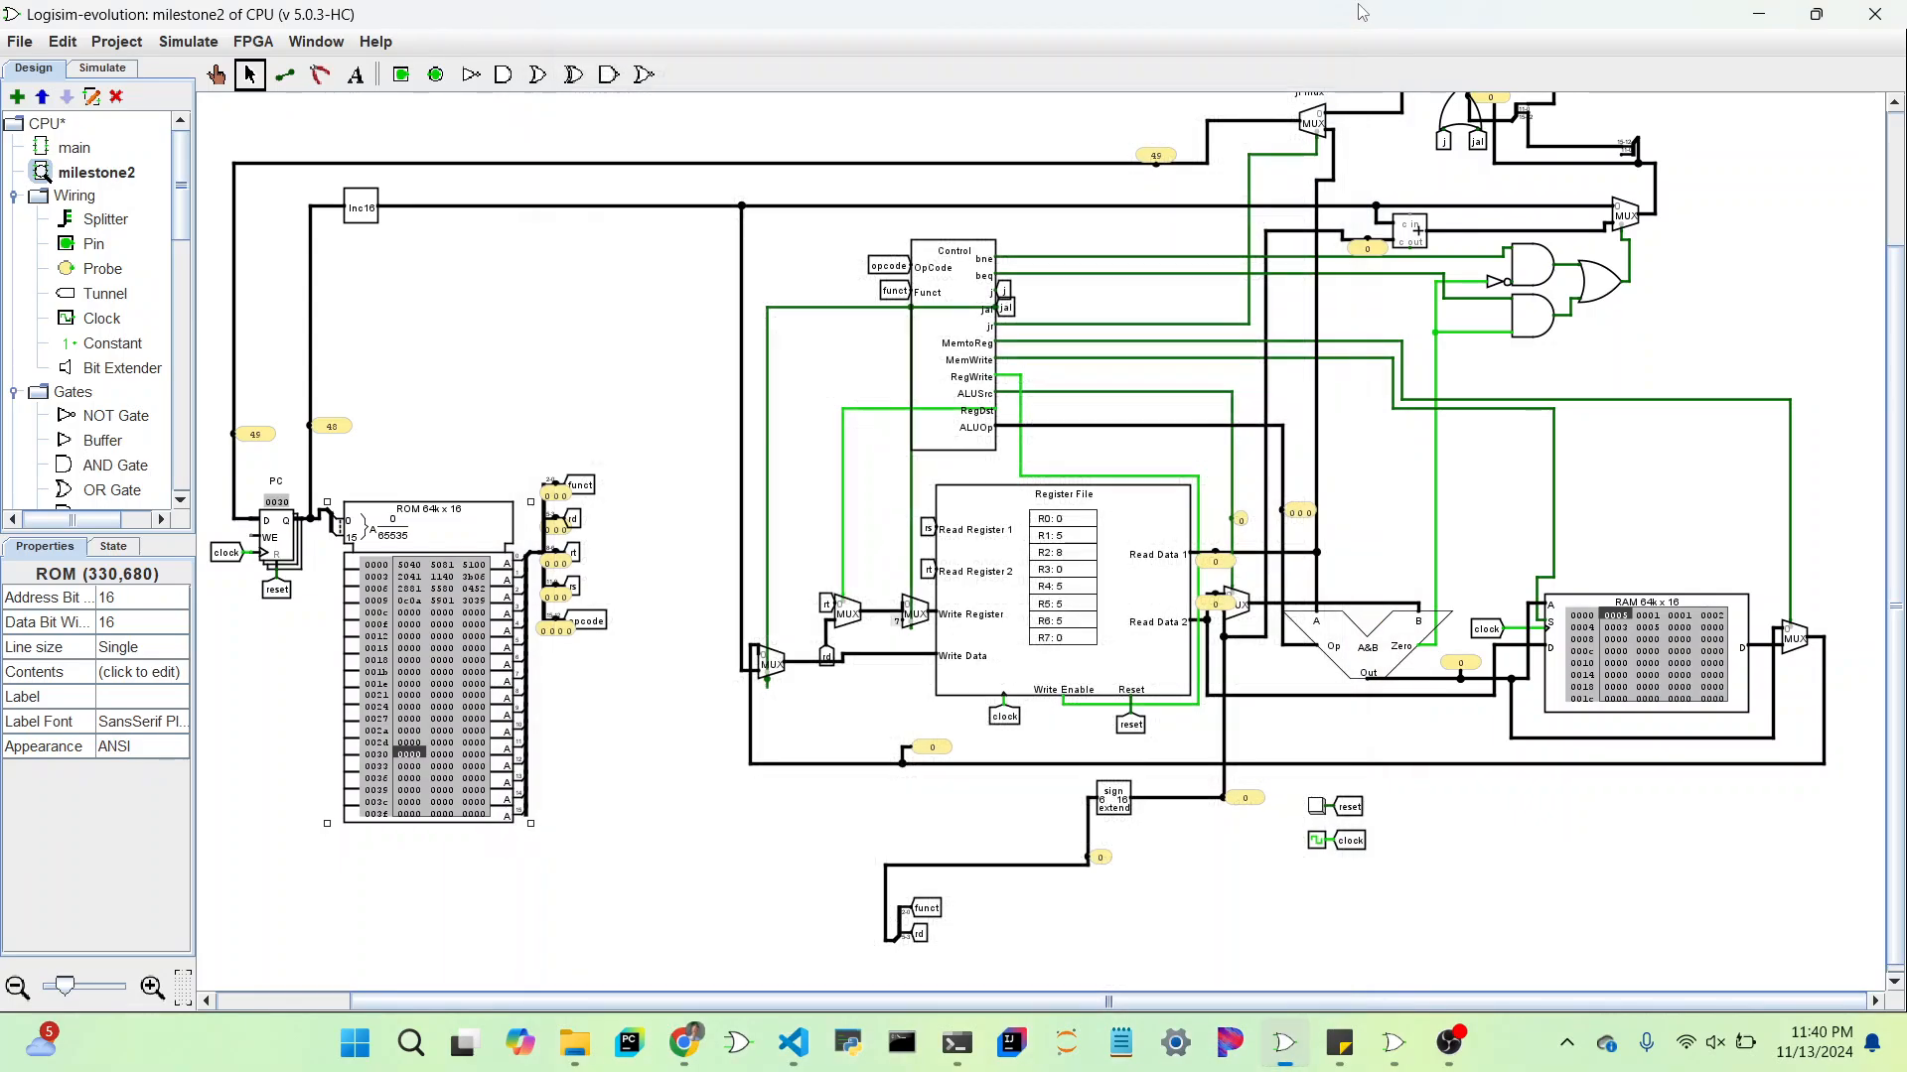
Step: Load the fact.hex memory image into the ROM
right_click(446, 643)
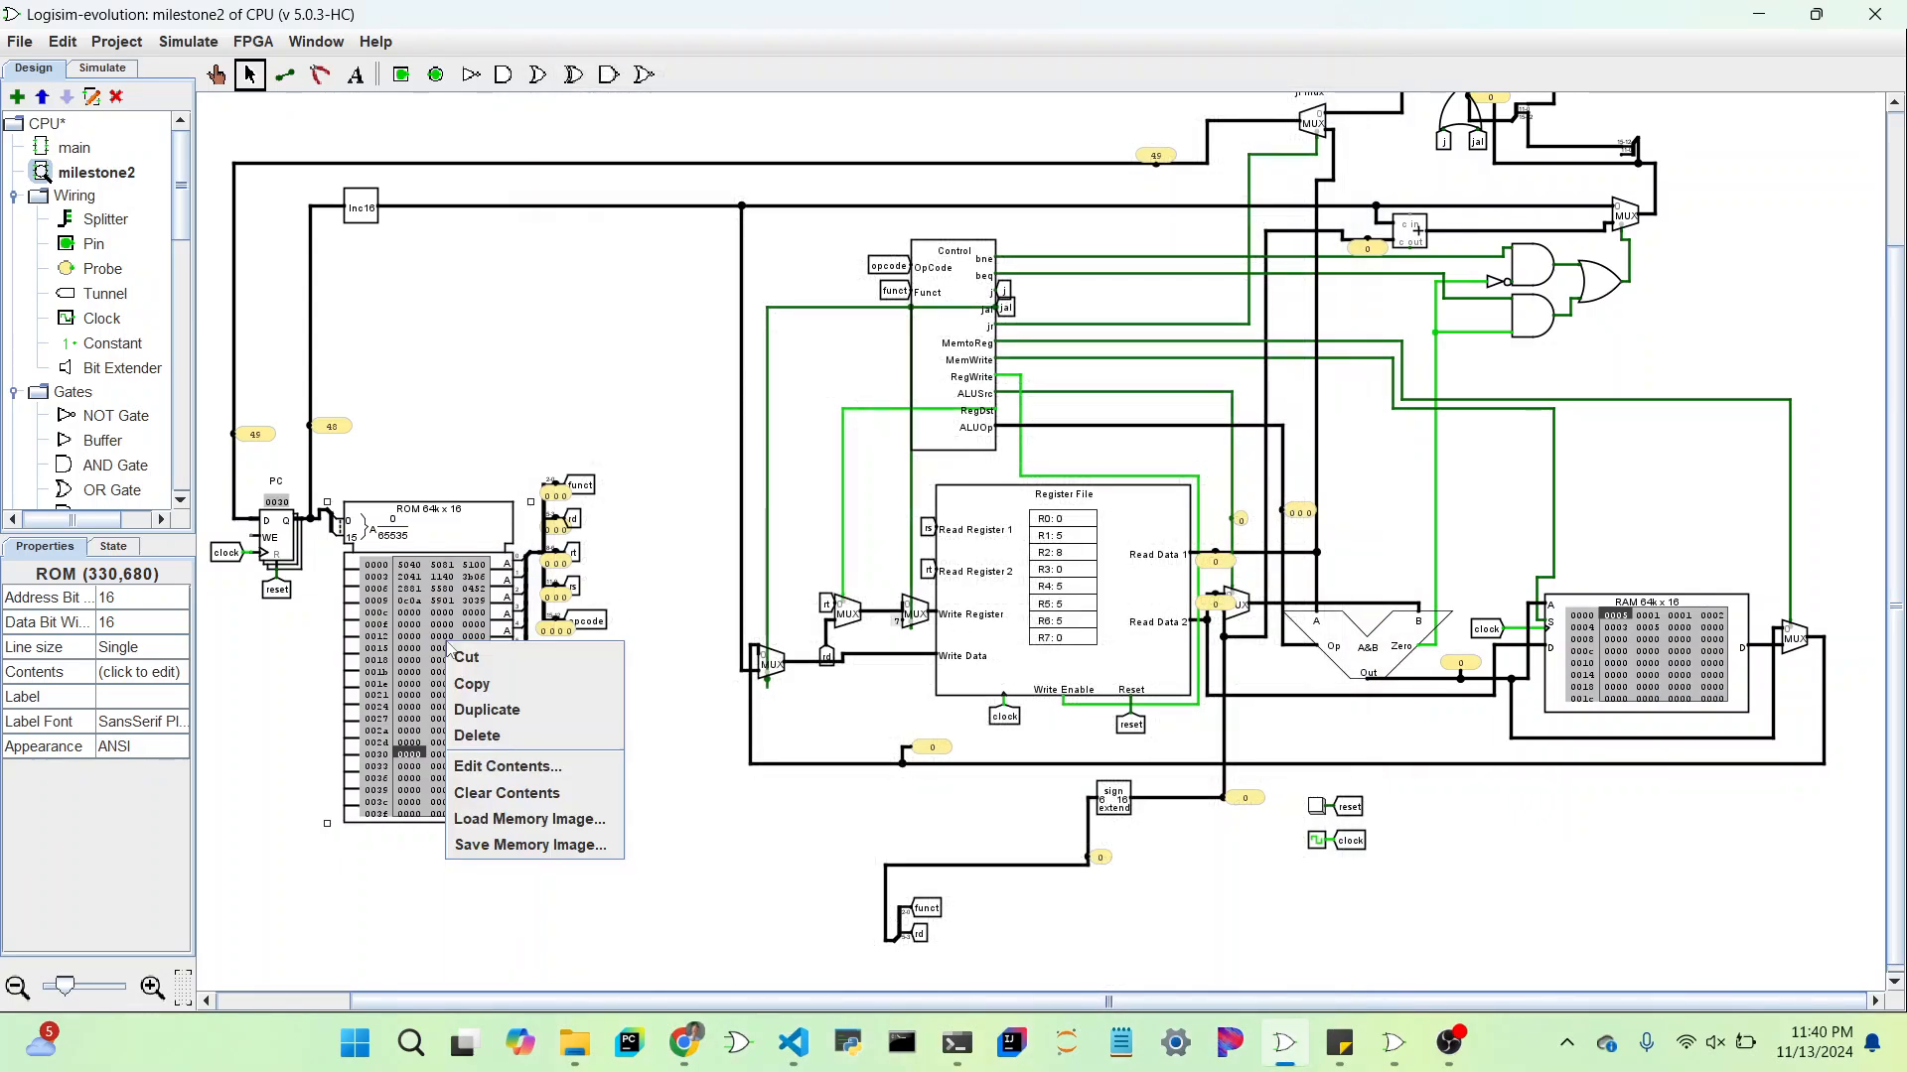
click(516, 820)
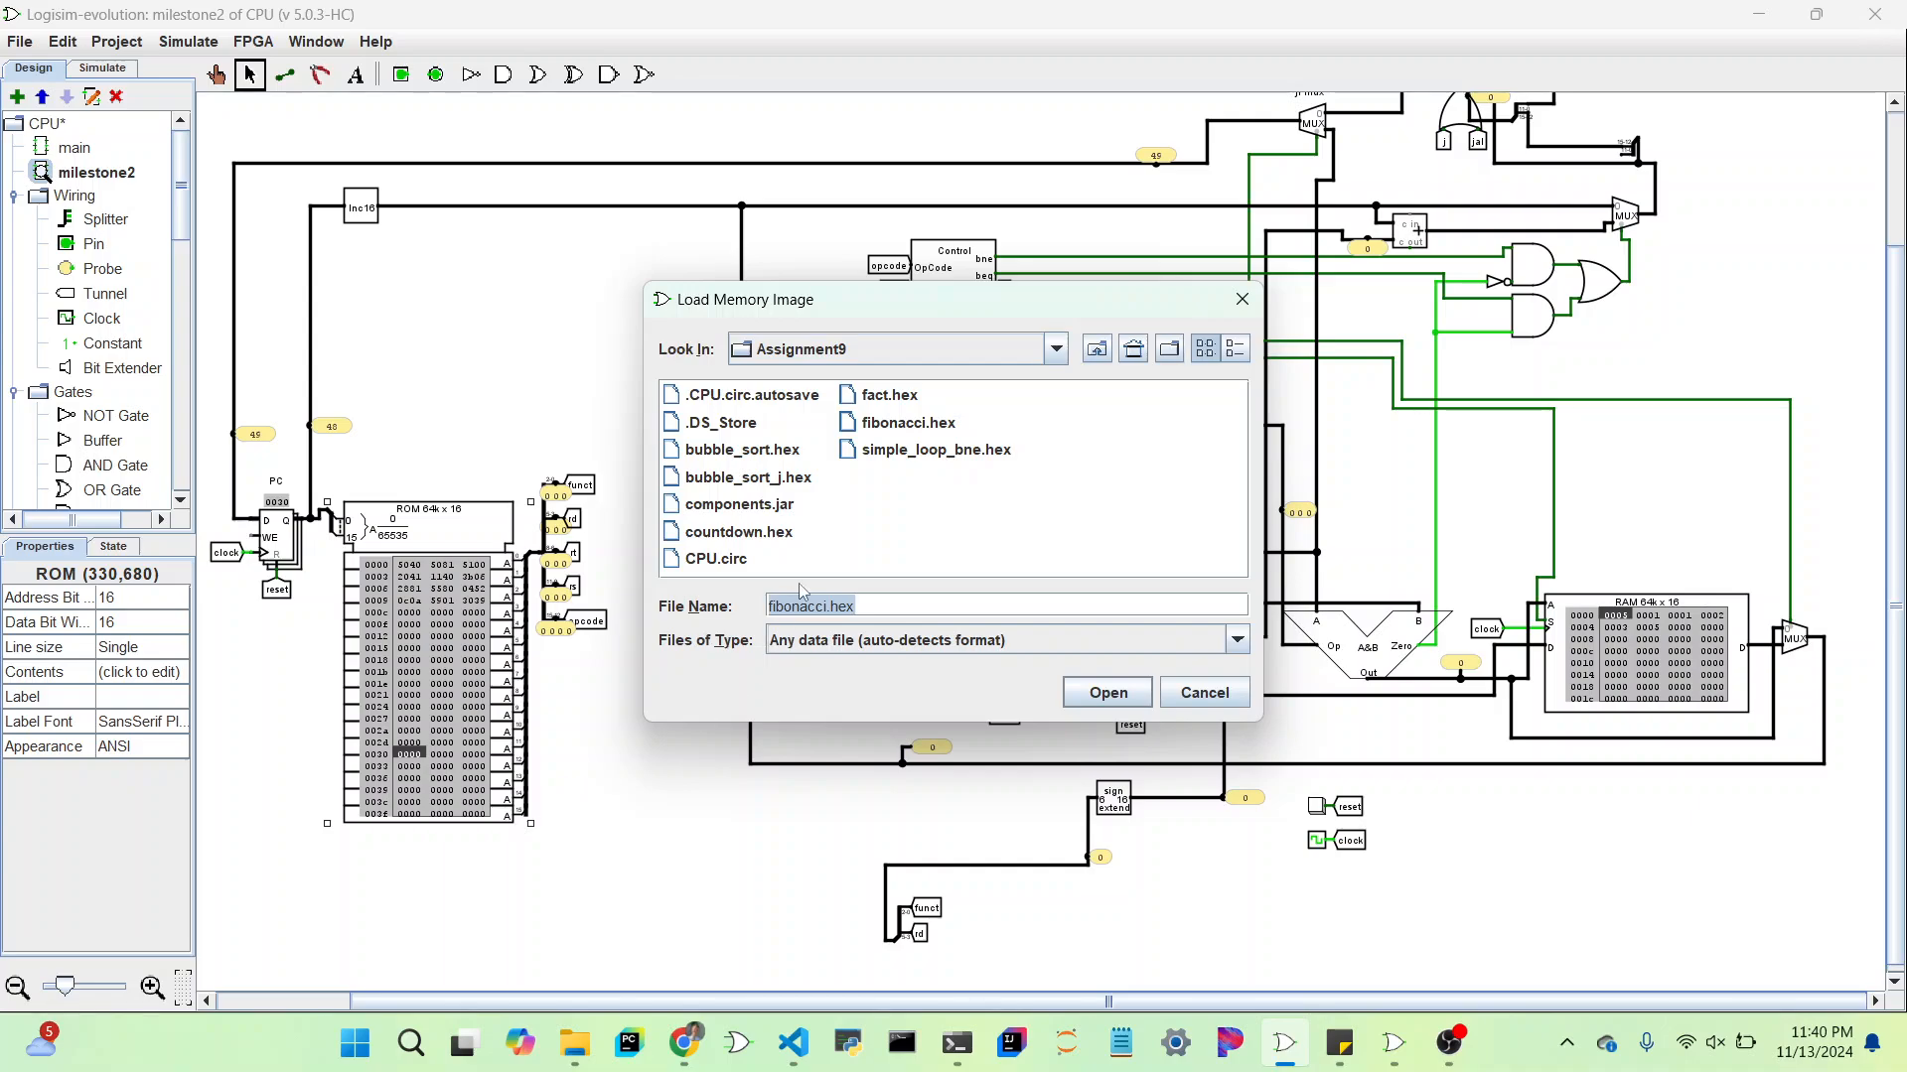
double_click(879, 405)
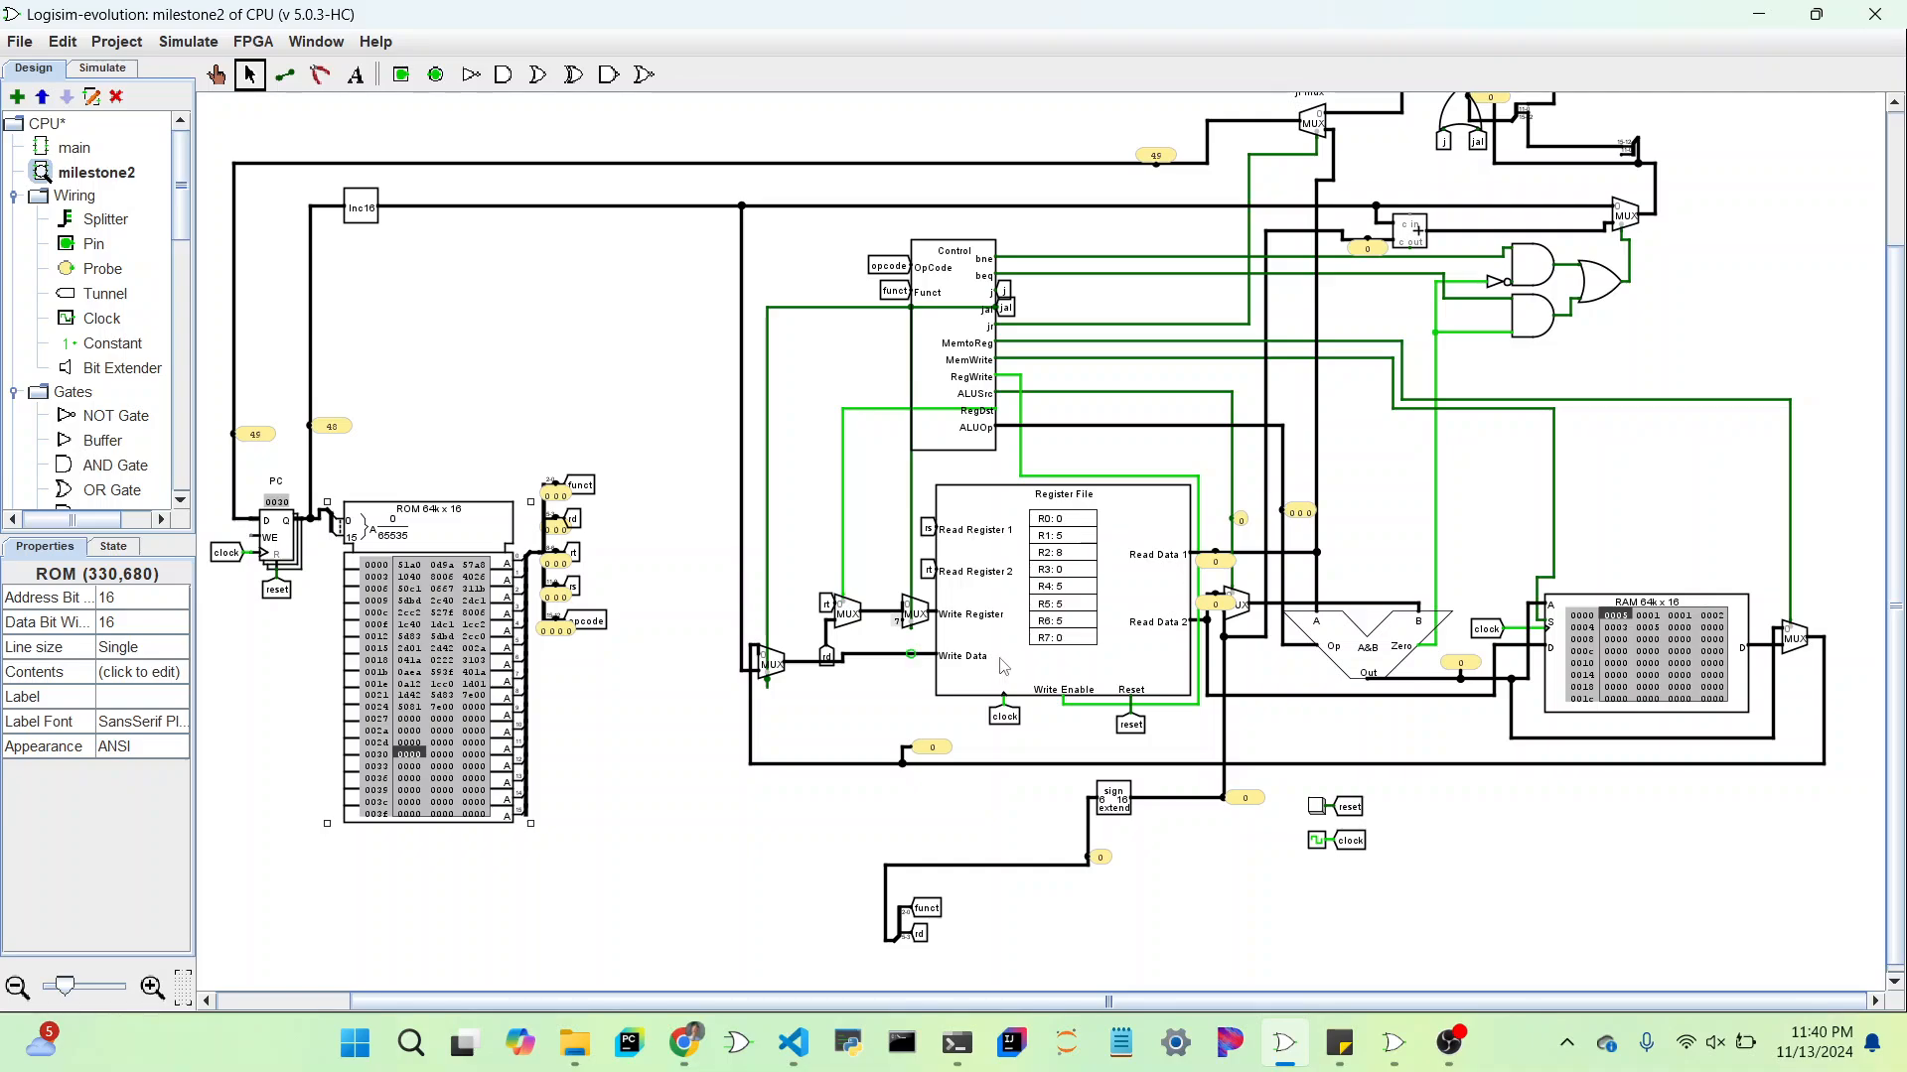
Step: Clear the RAM contents to zero out the data memory before the factorial run
click(1668, 677)
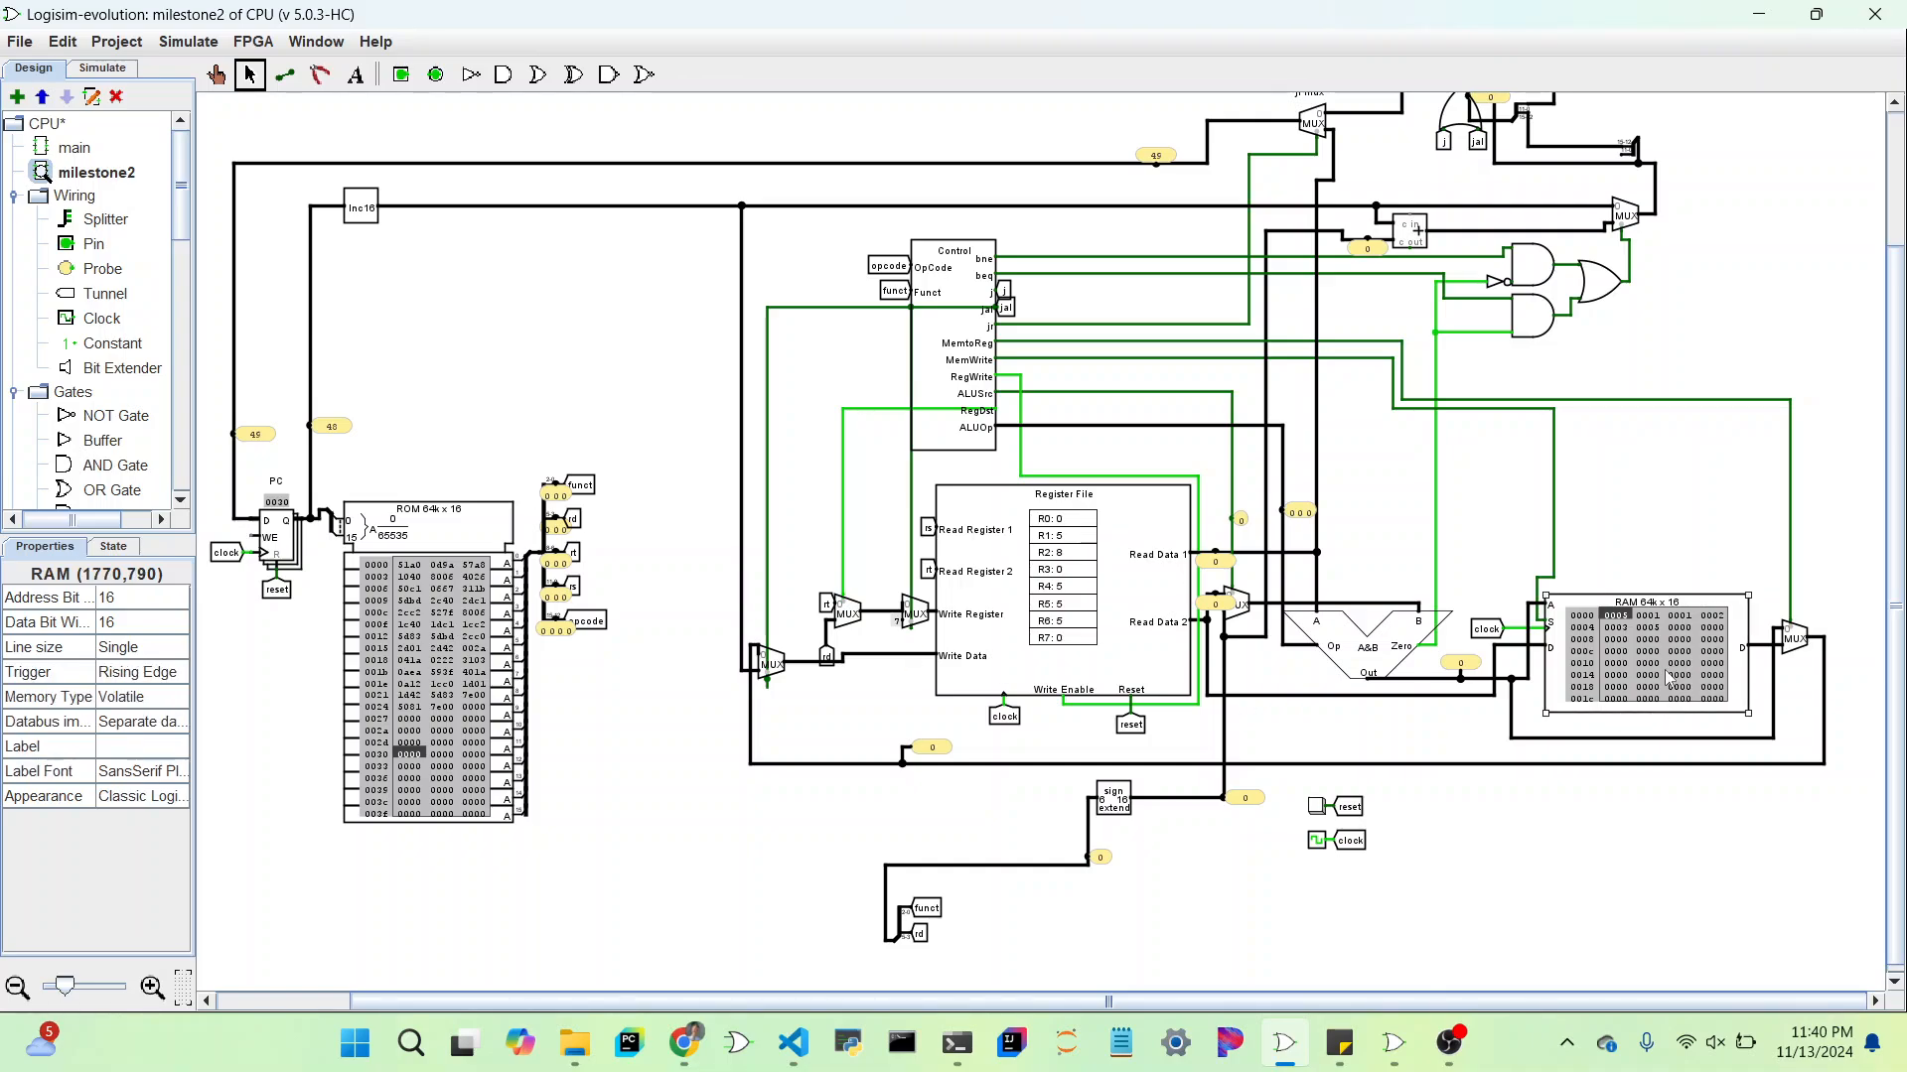
right_click(1669, 677)
click(1719, 823)
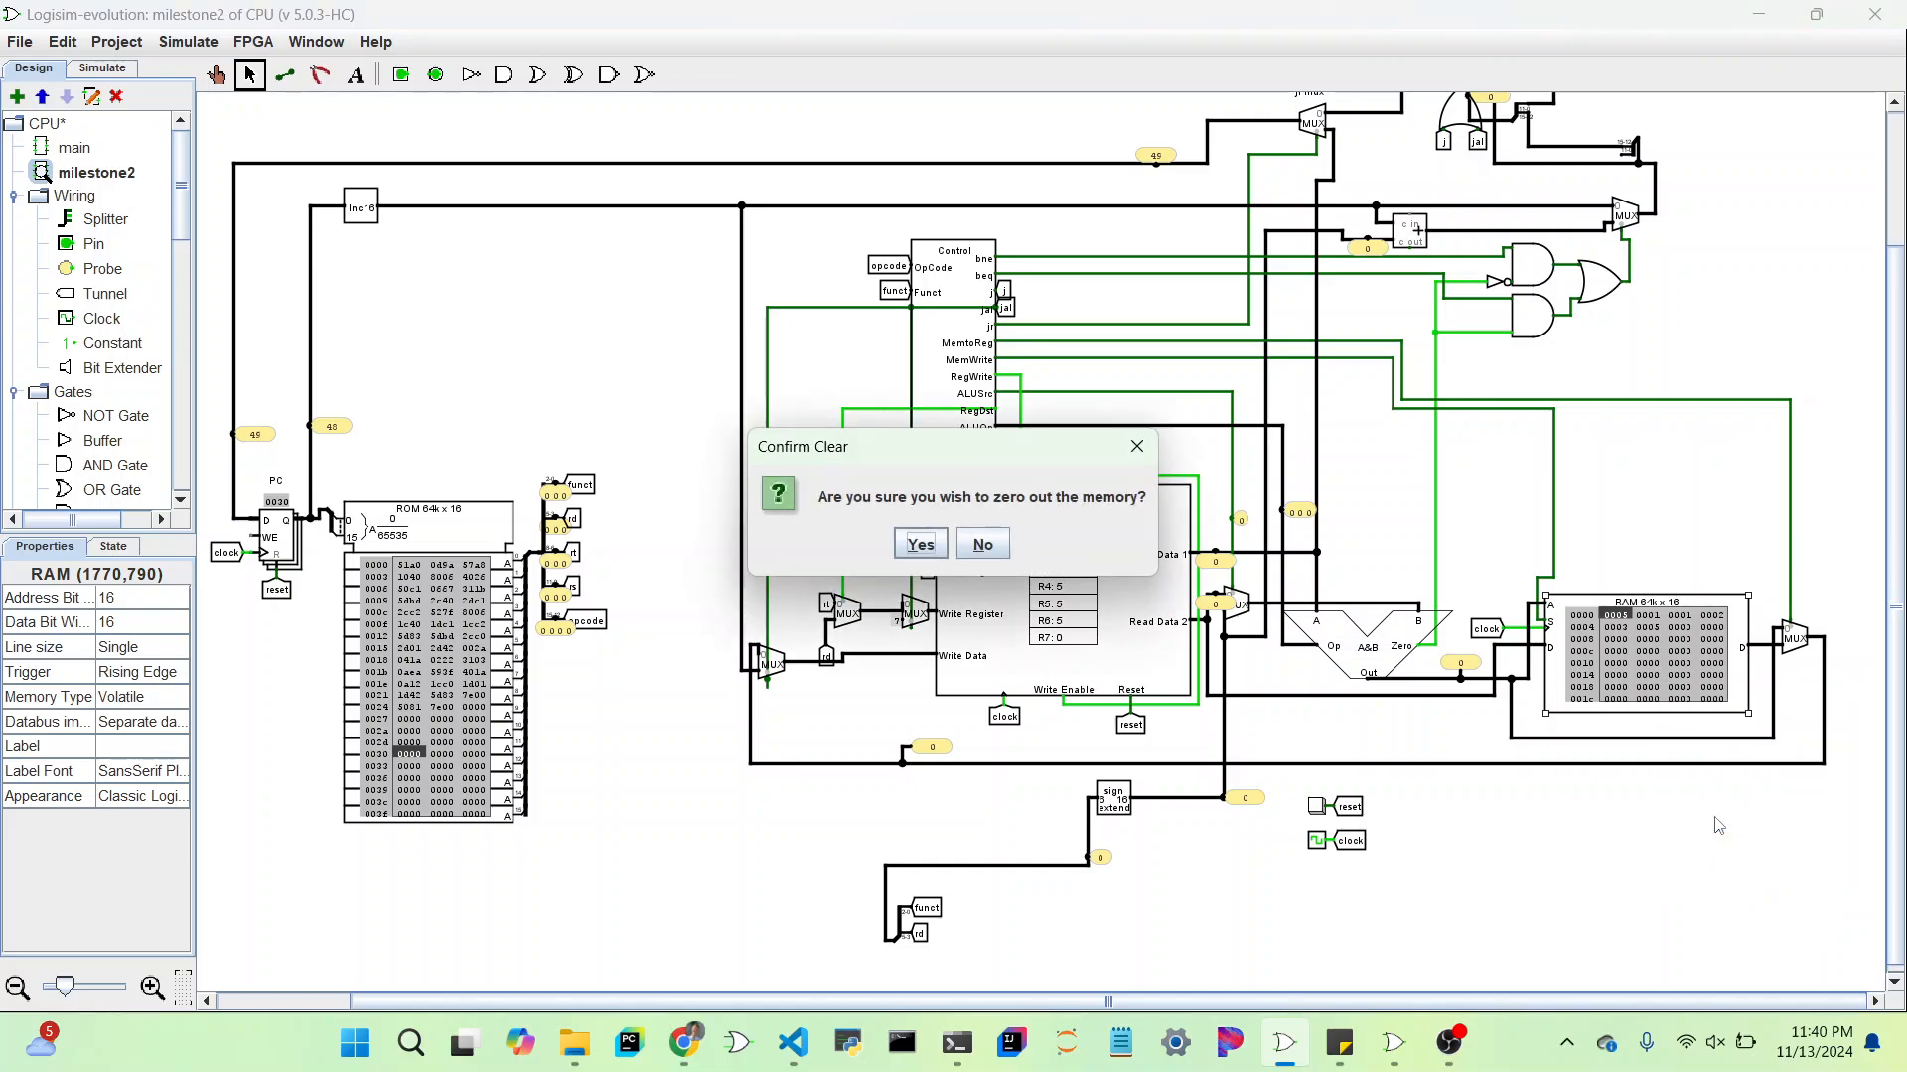
key(Return)
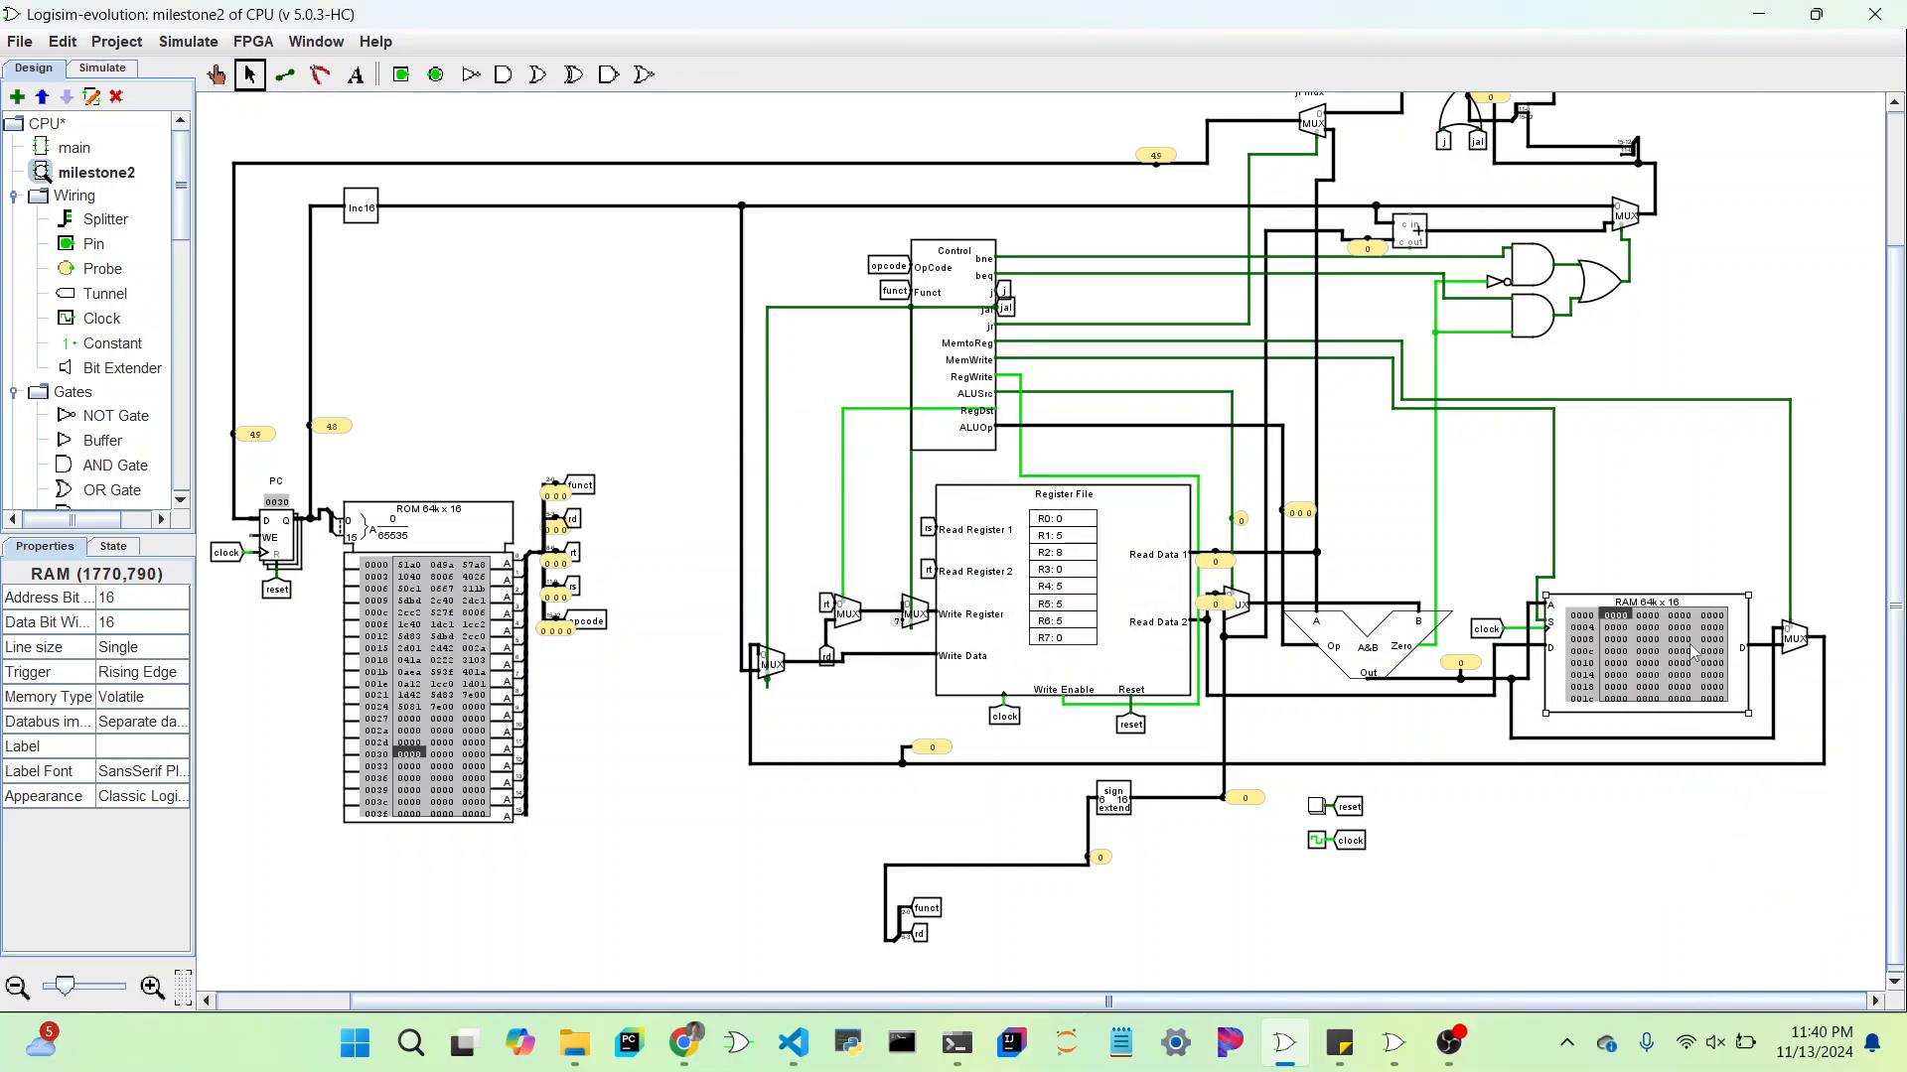
Step: Set the RAM word at address 0000 to 0005 in the hex editor and close the editor
right_click(1692, 648)
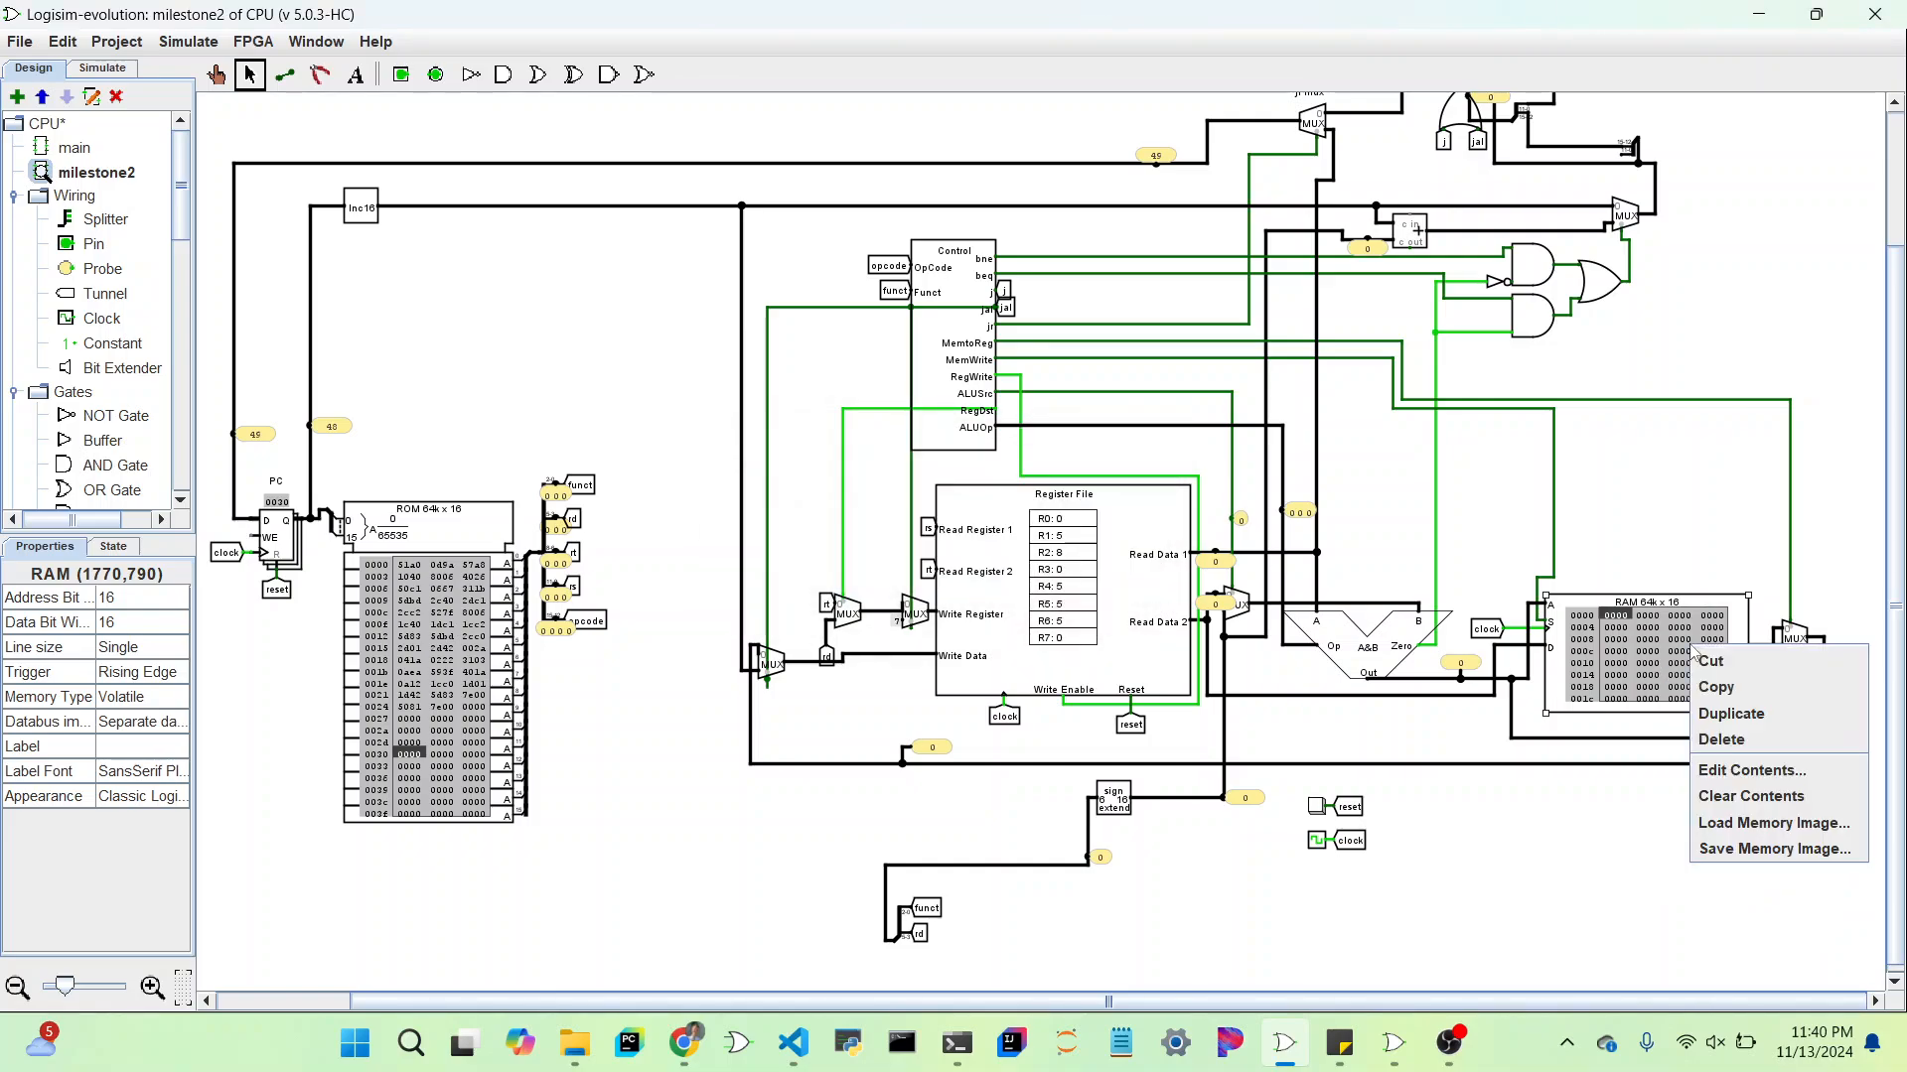
click(1745, 774)
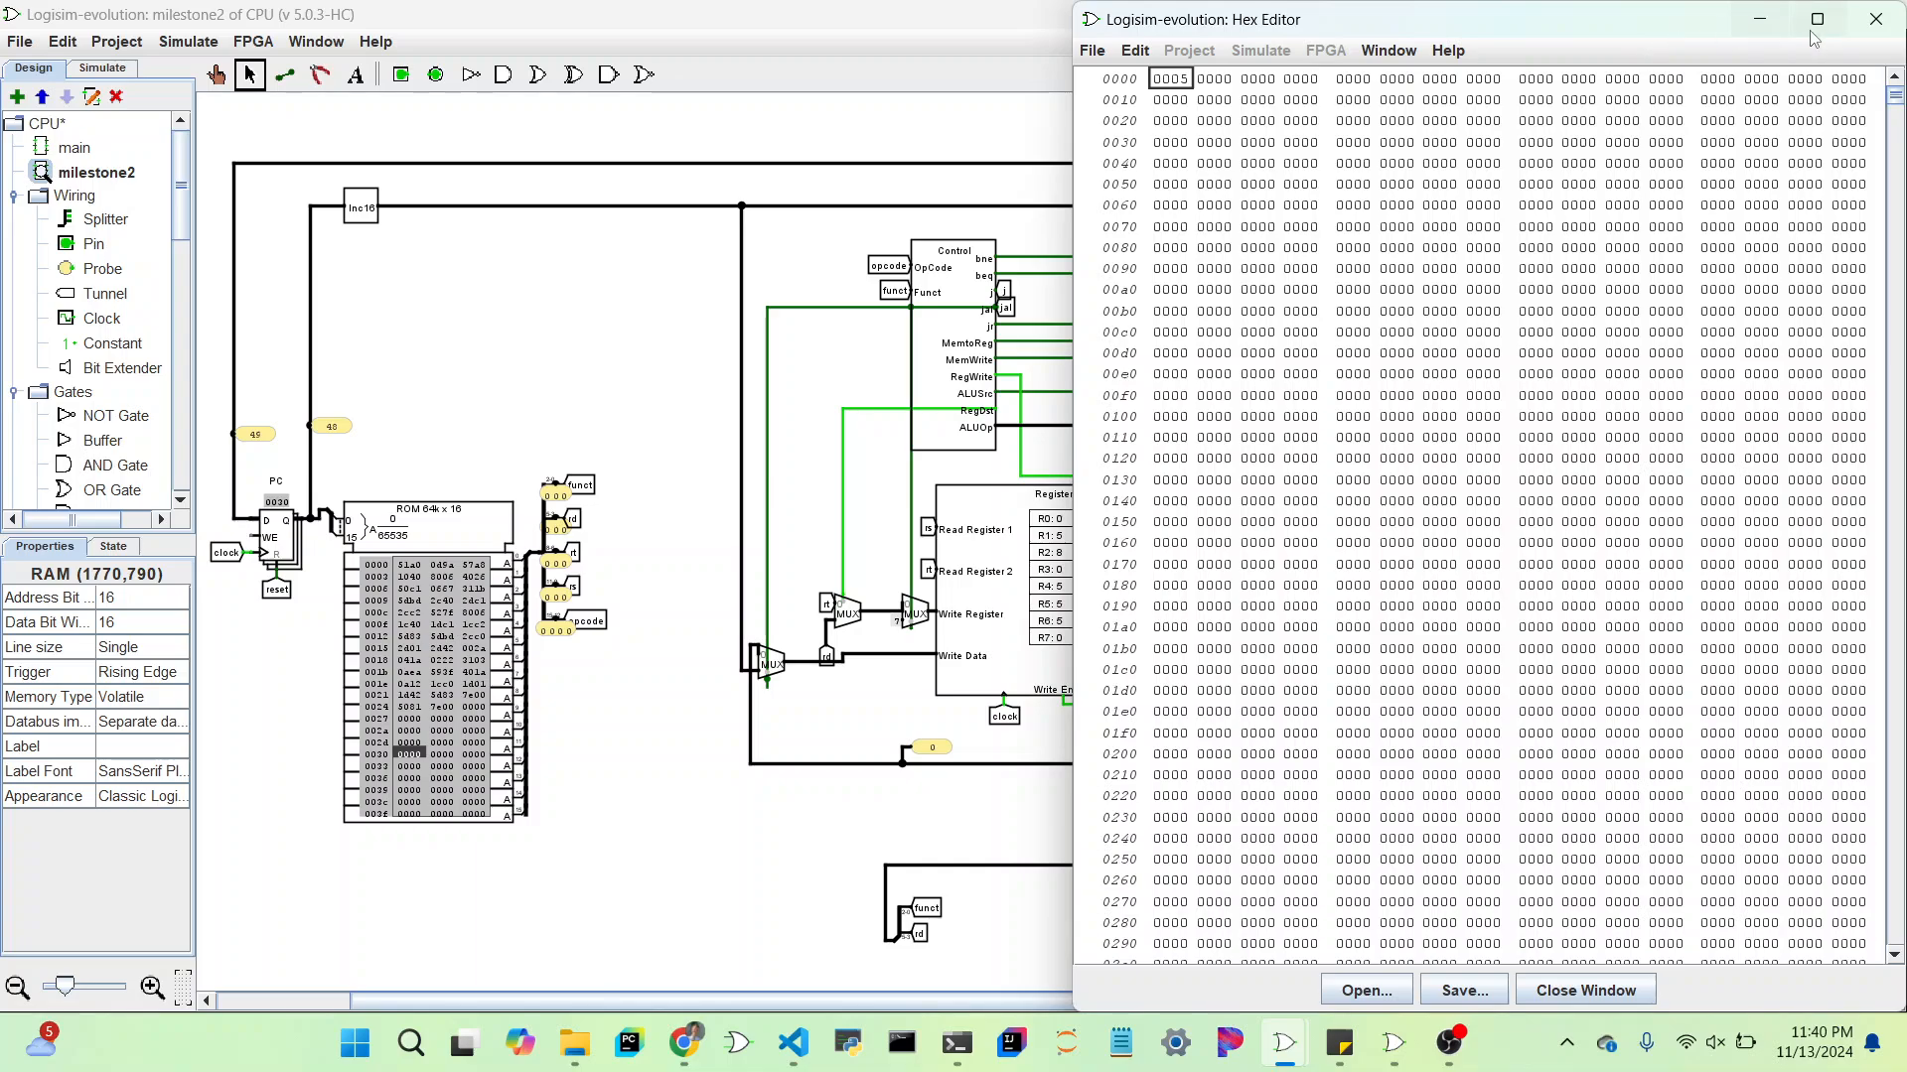
click(1876, 19)
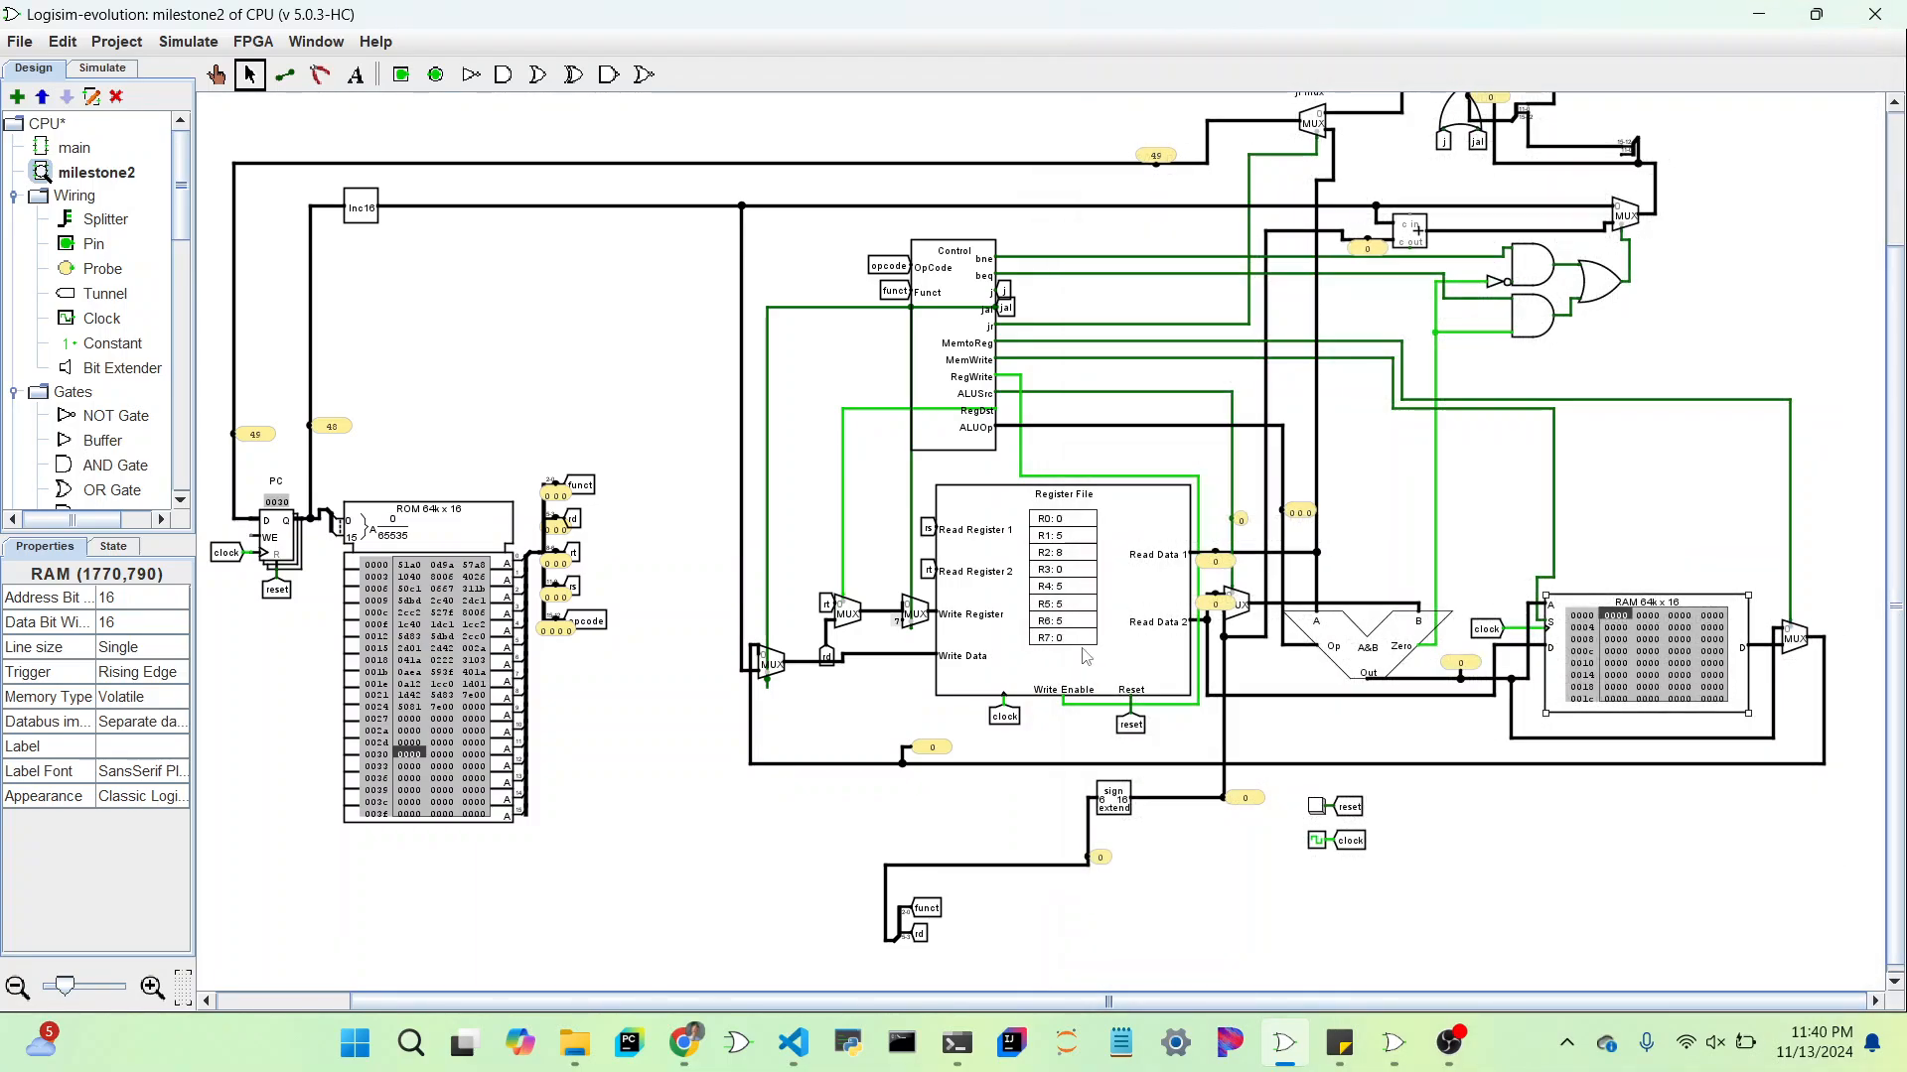
Step: Reset the CPU with the circuit's reset button so the factorial program runs from the start
scroll(1081, 538, up, 3)
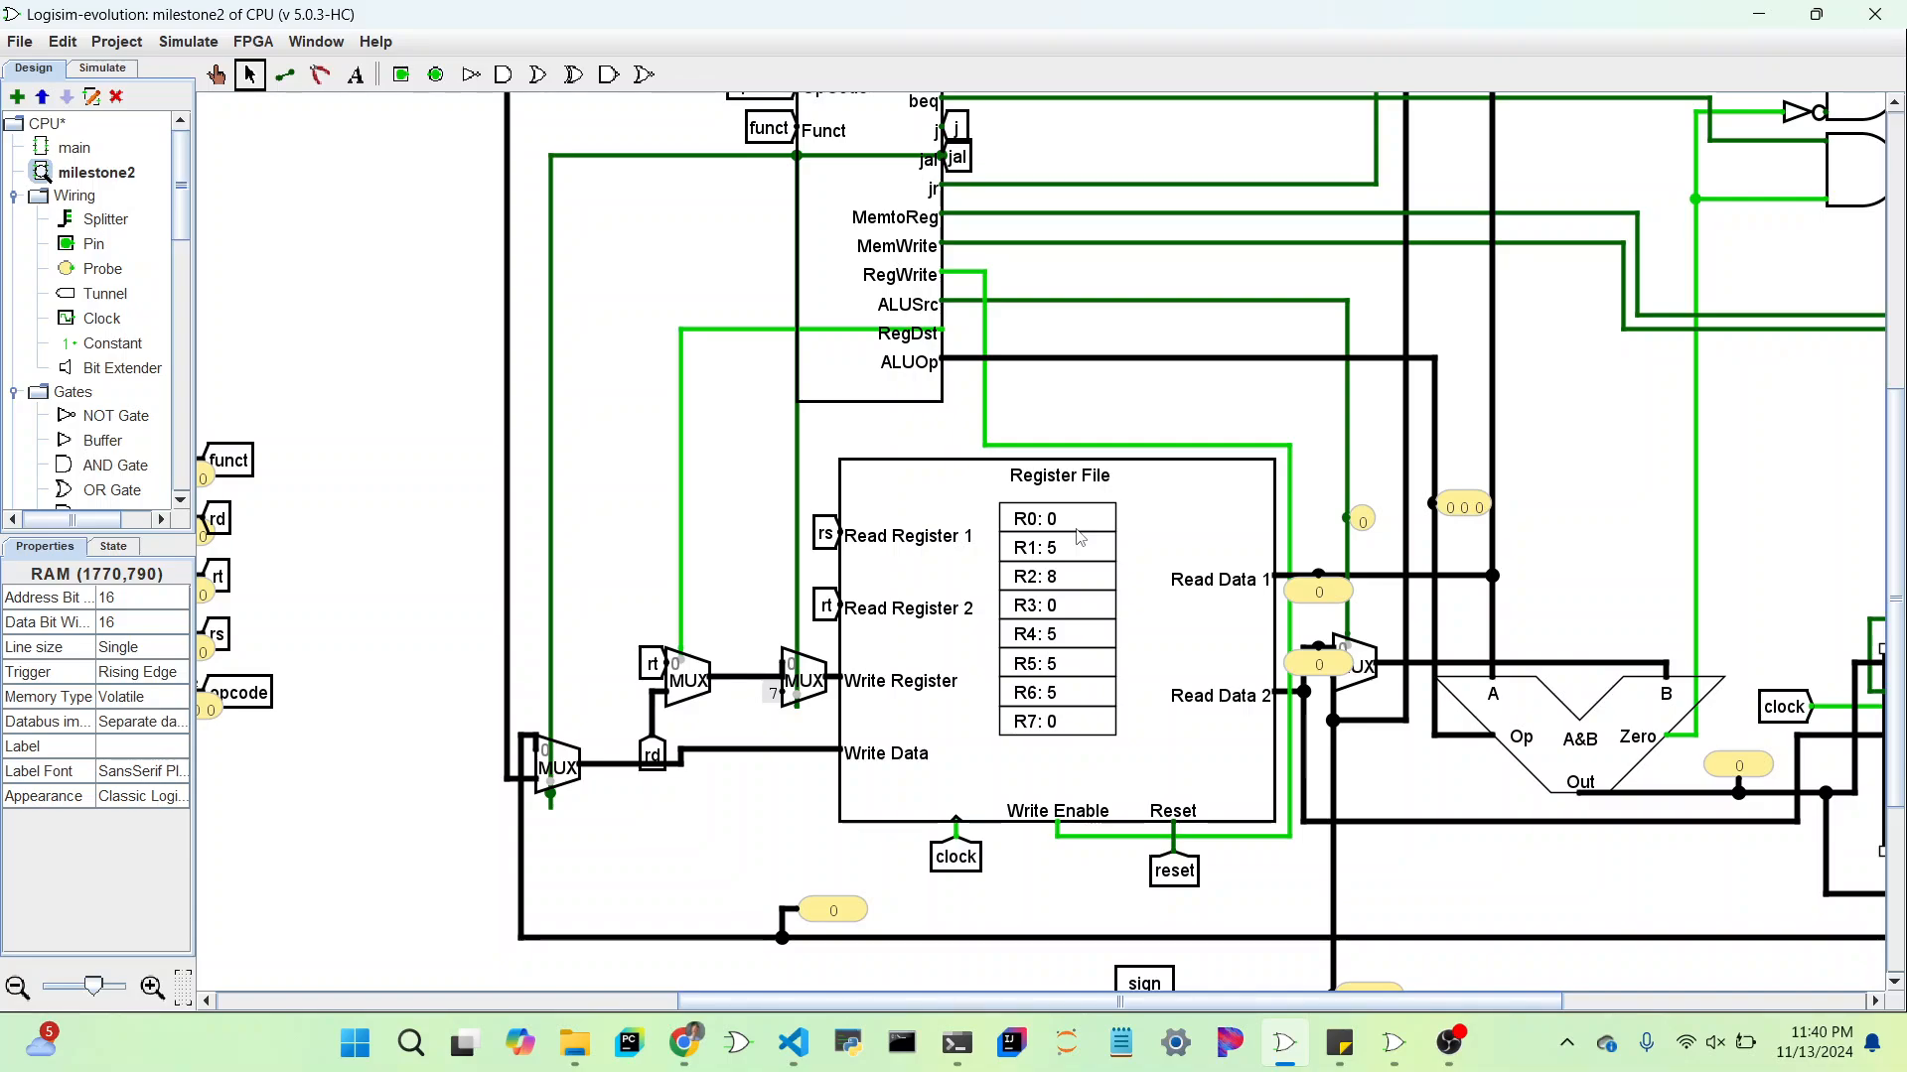
scroll(1081, 537, down, 2)
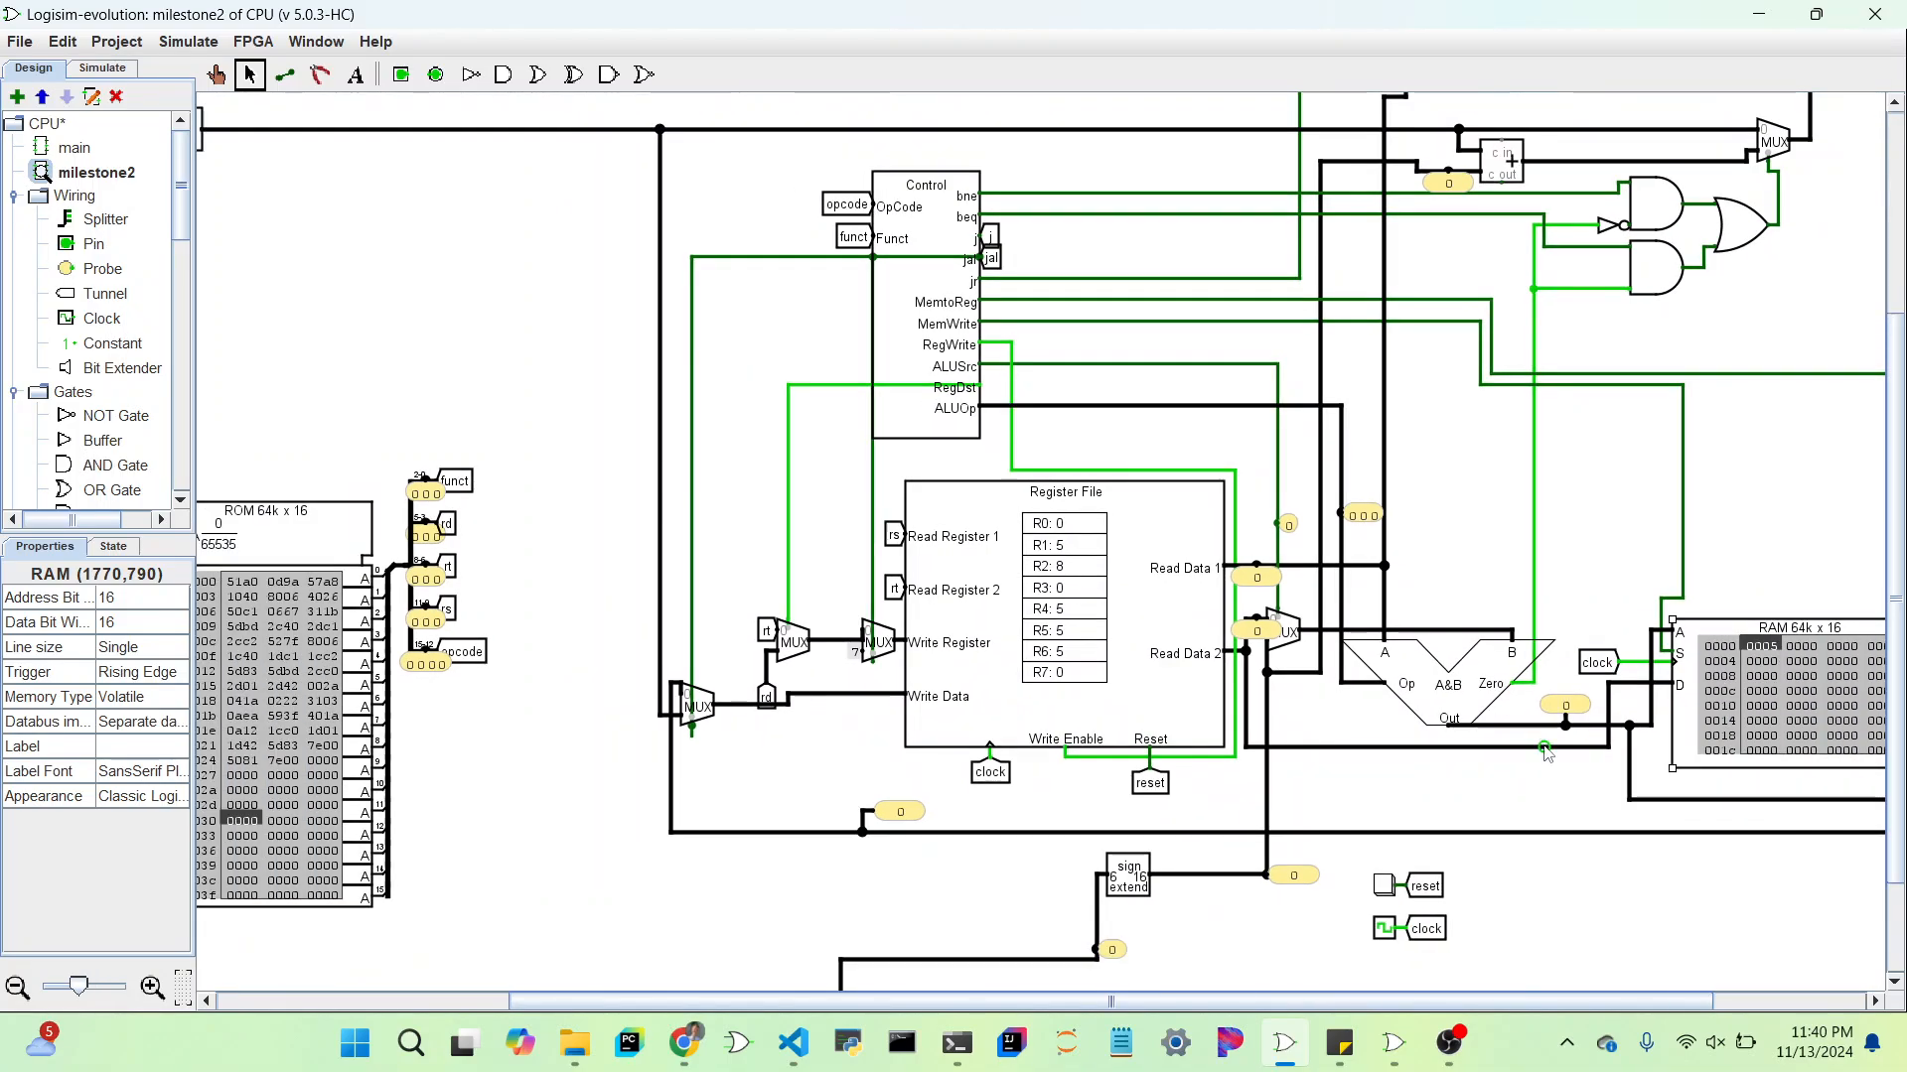
key(ctrl+1)
click(1391, 889)
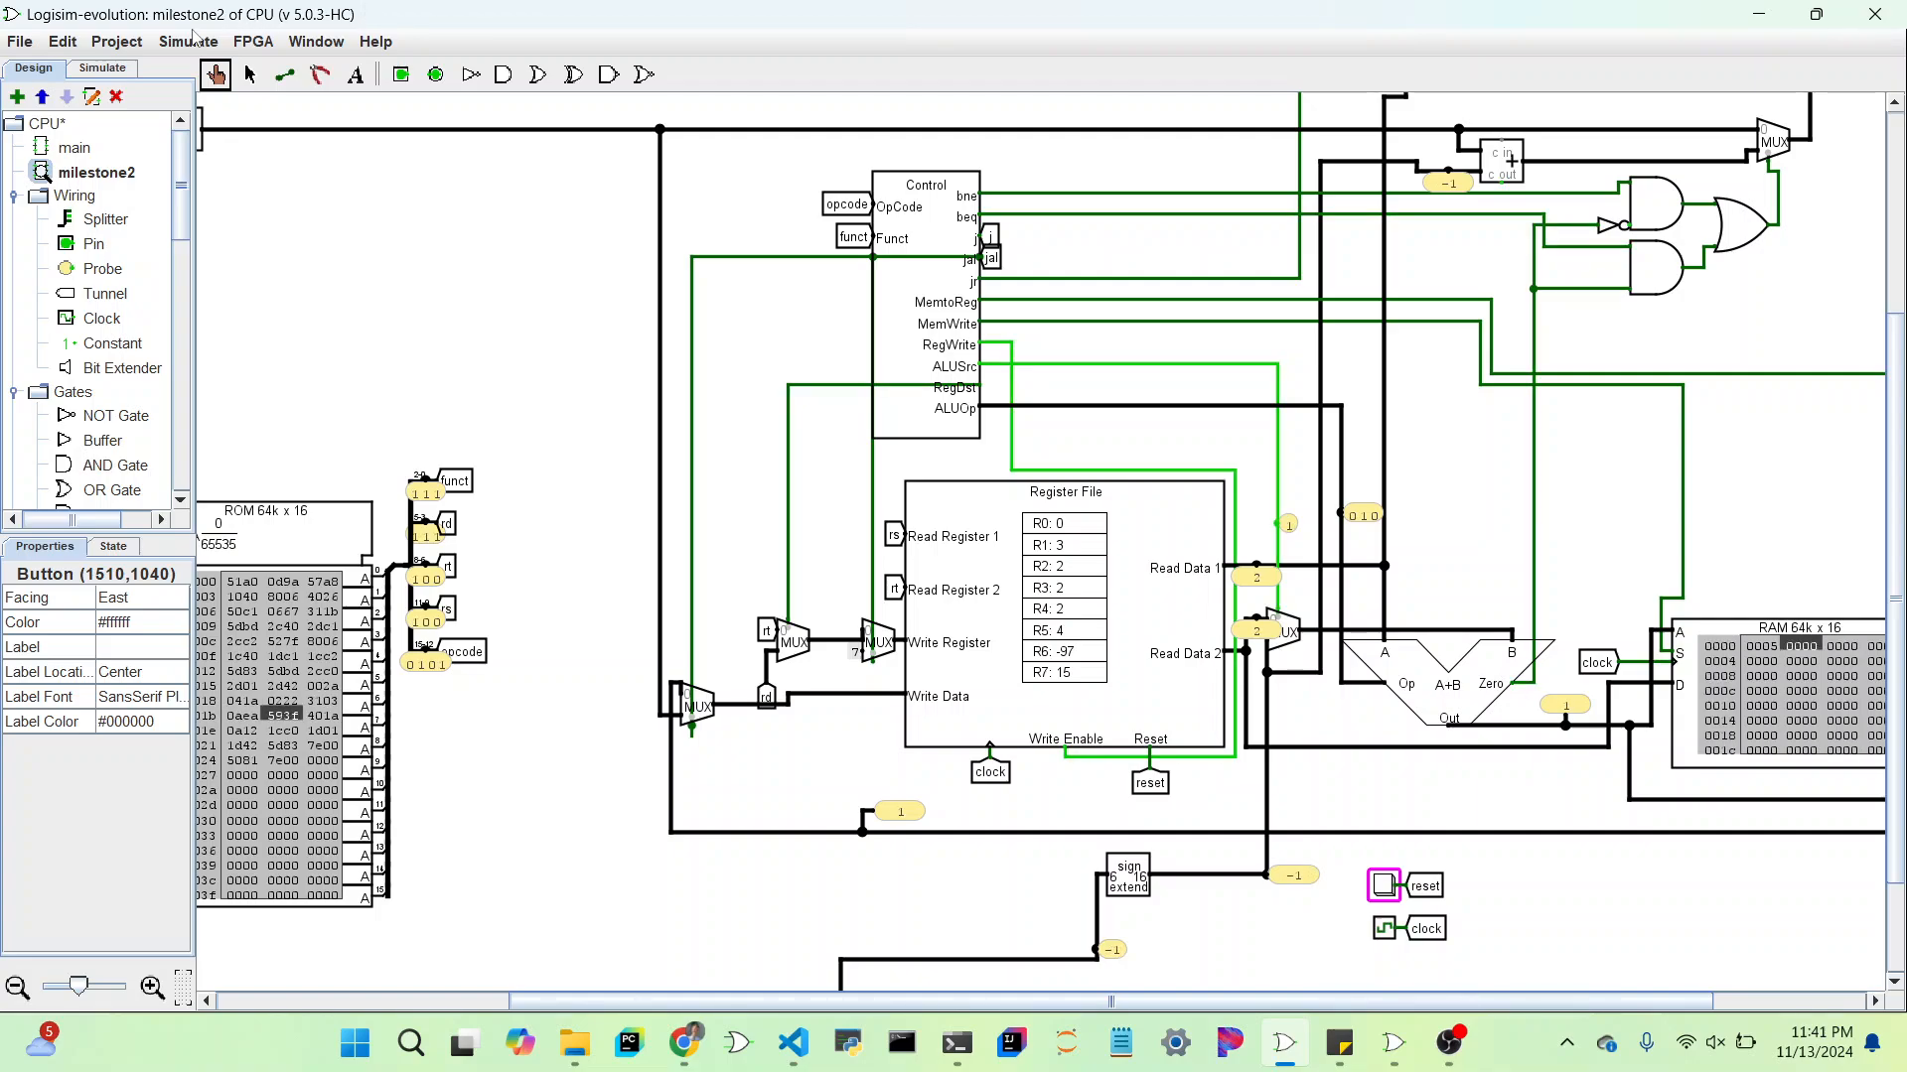
Step: Set the auto-tick frequency to 64 Hz to speed up the factorial run, and view the whole circuit
click(187, 40)
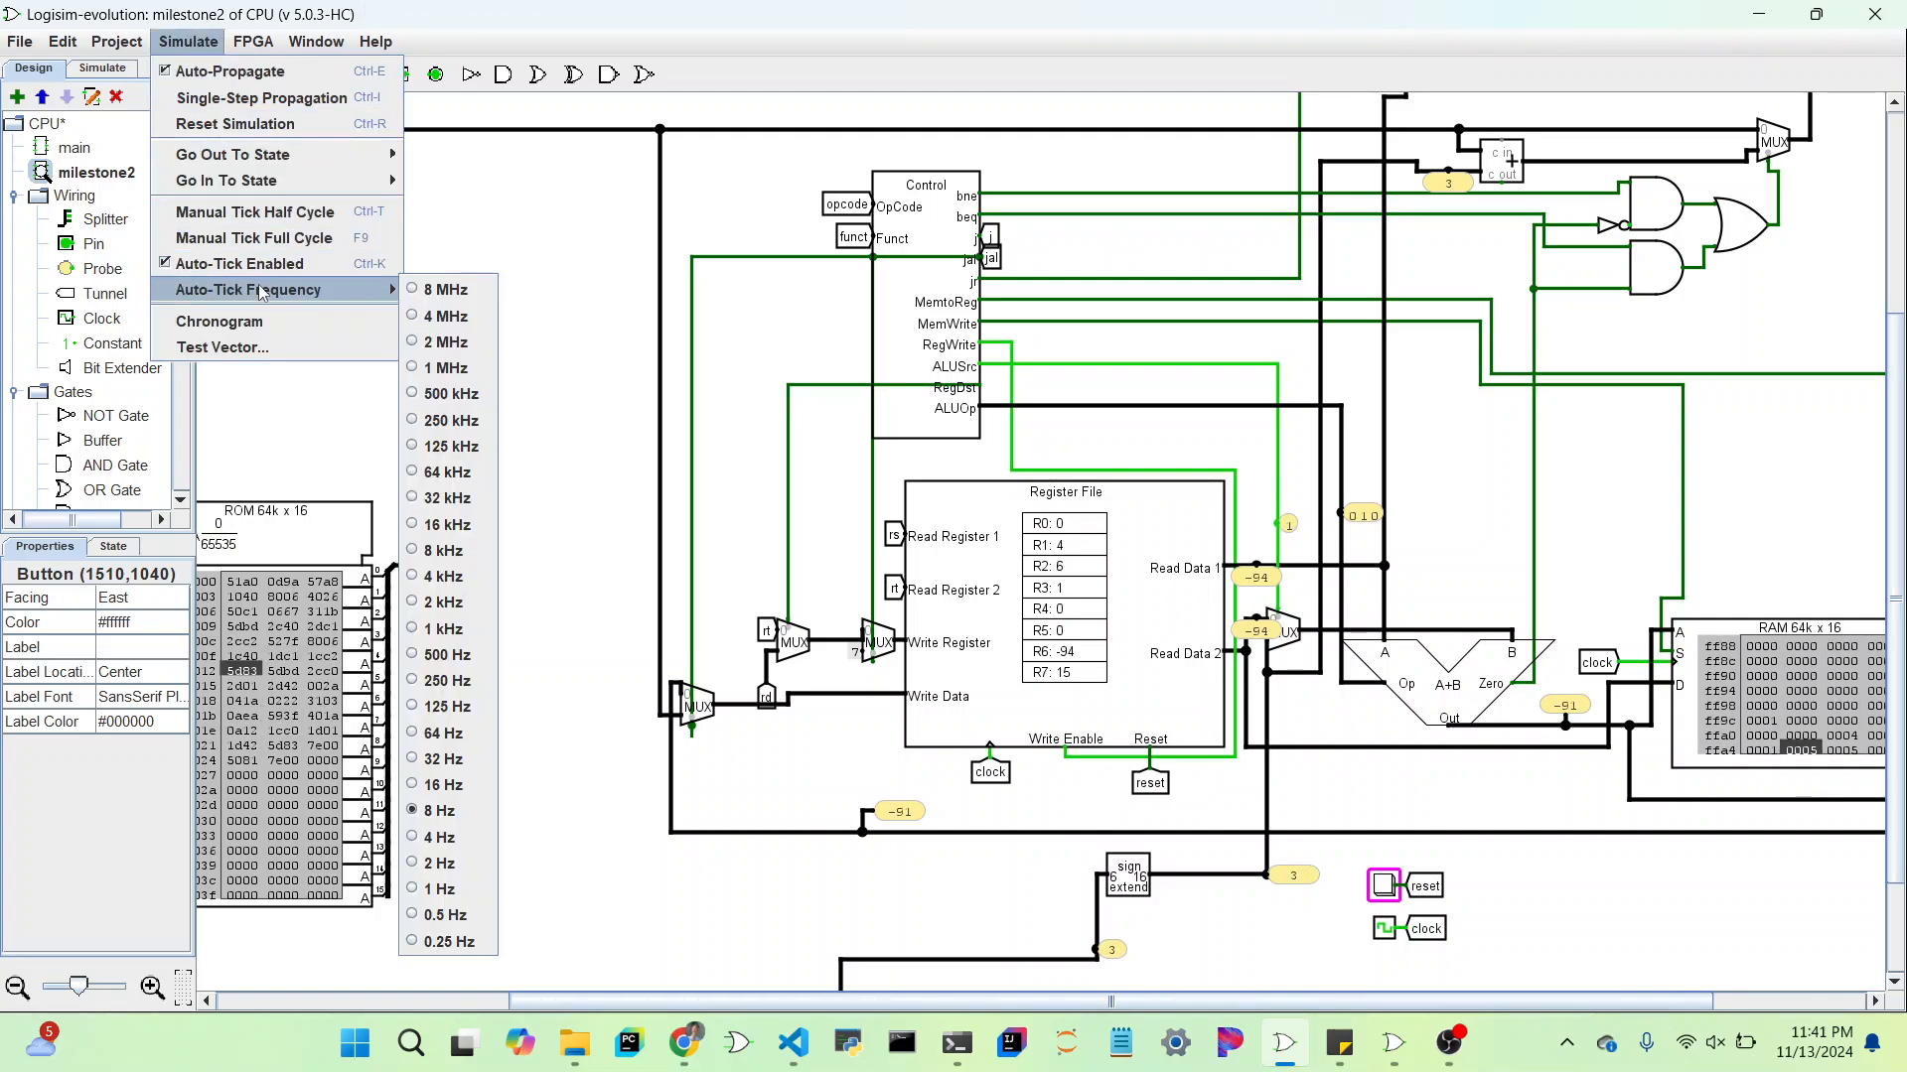
mouse_move(261, 289)
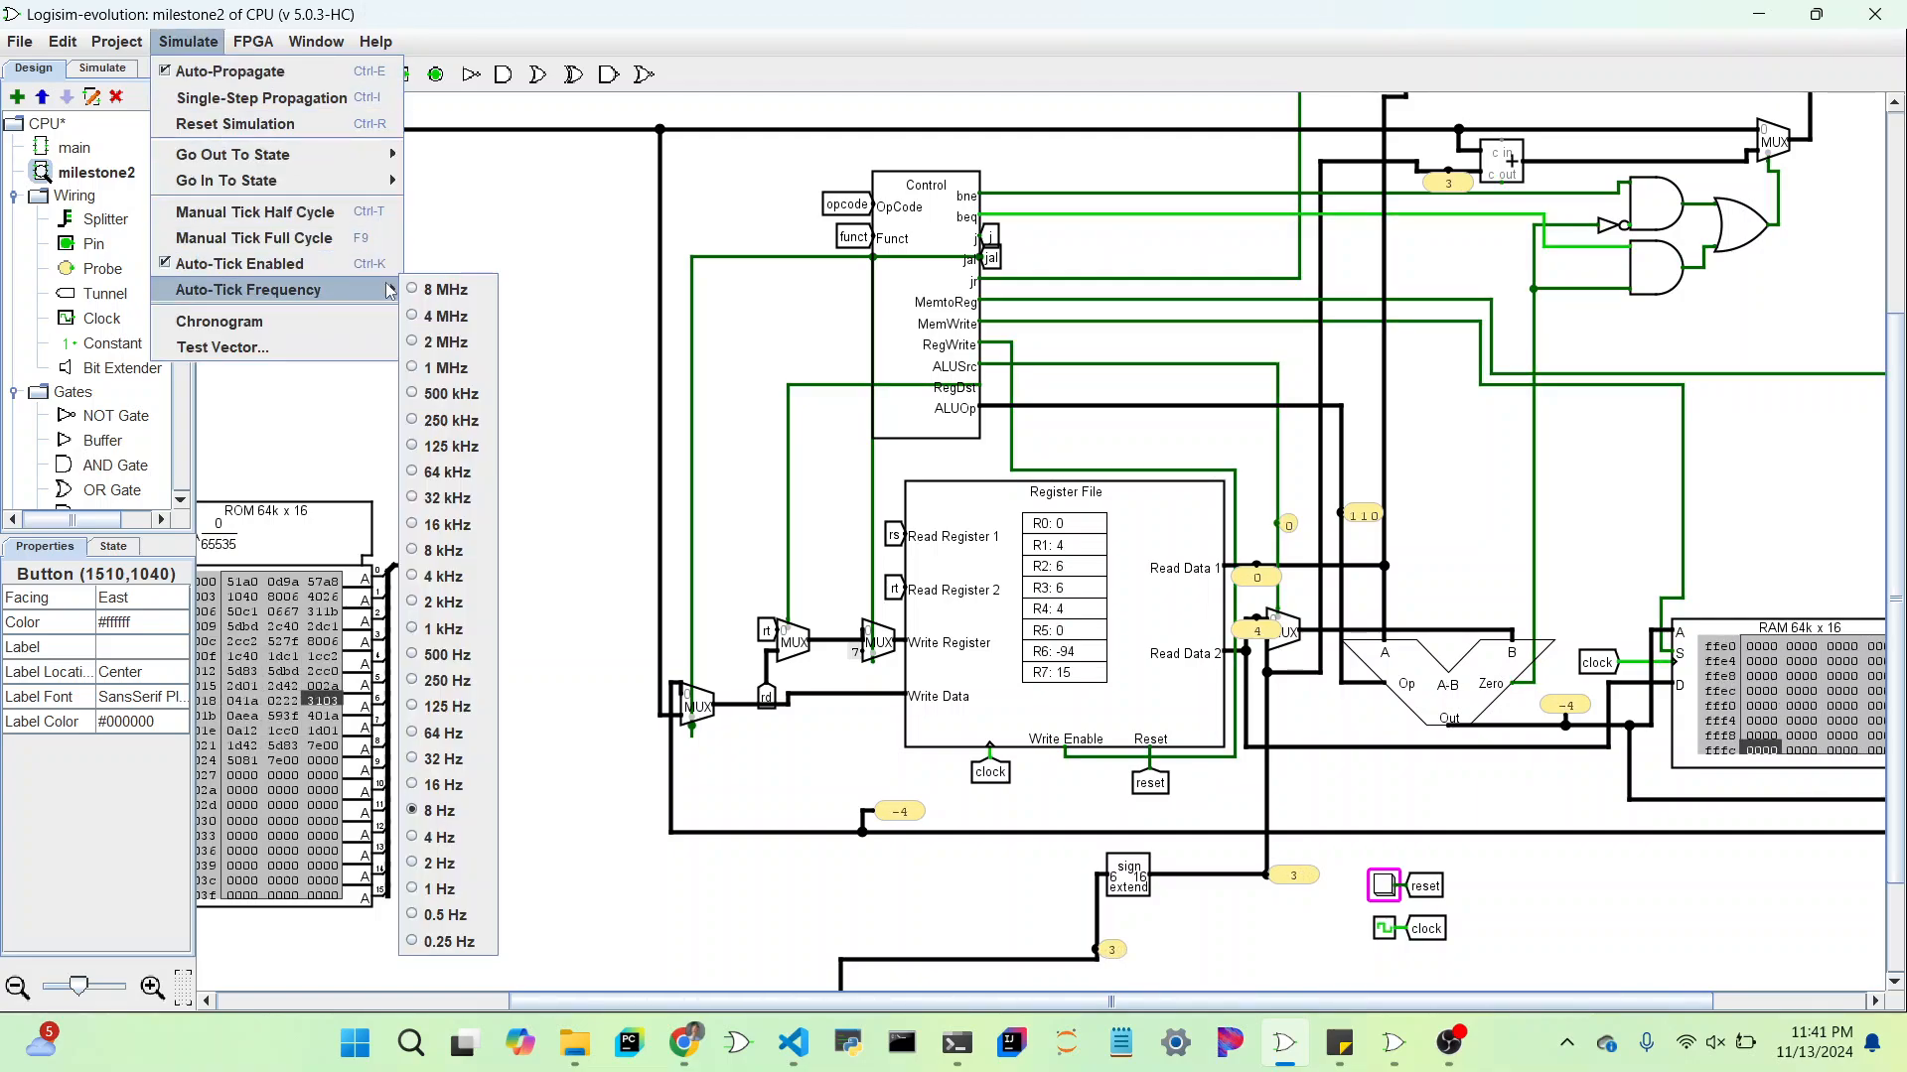
click(445, 733)
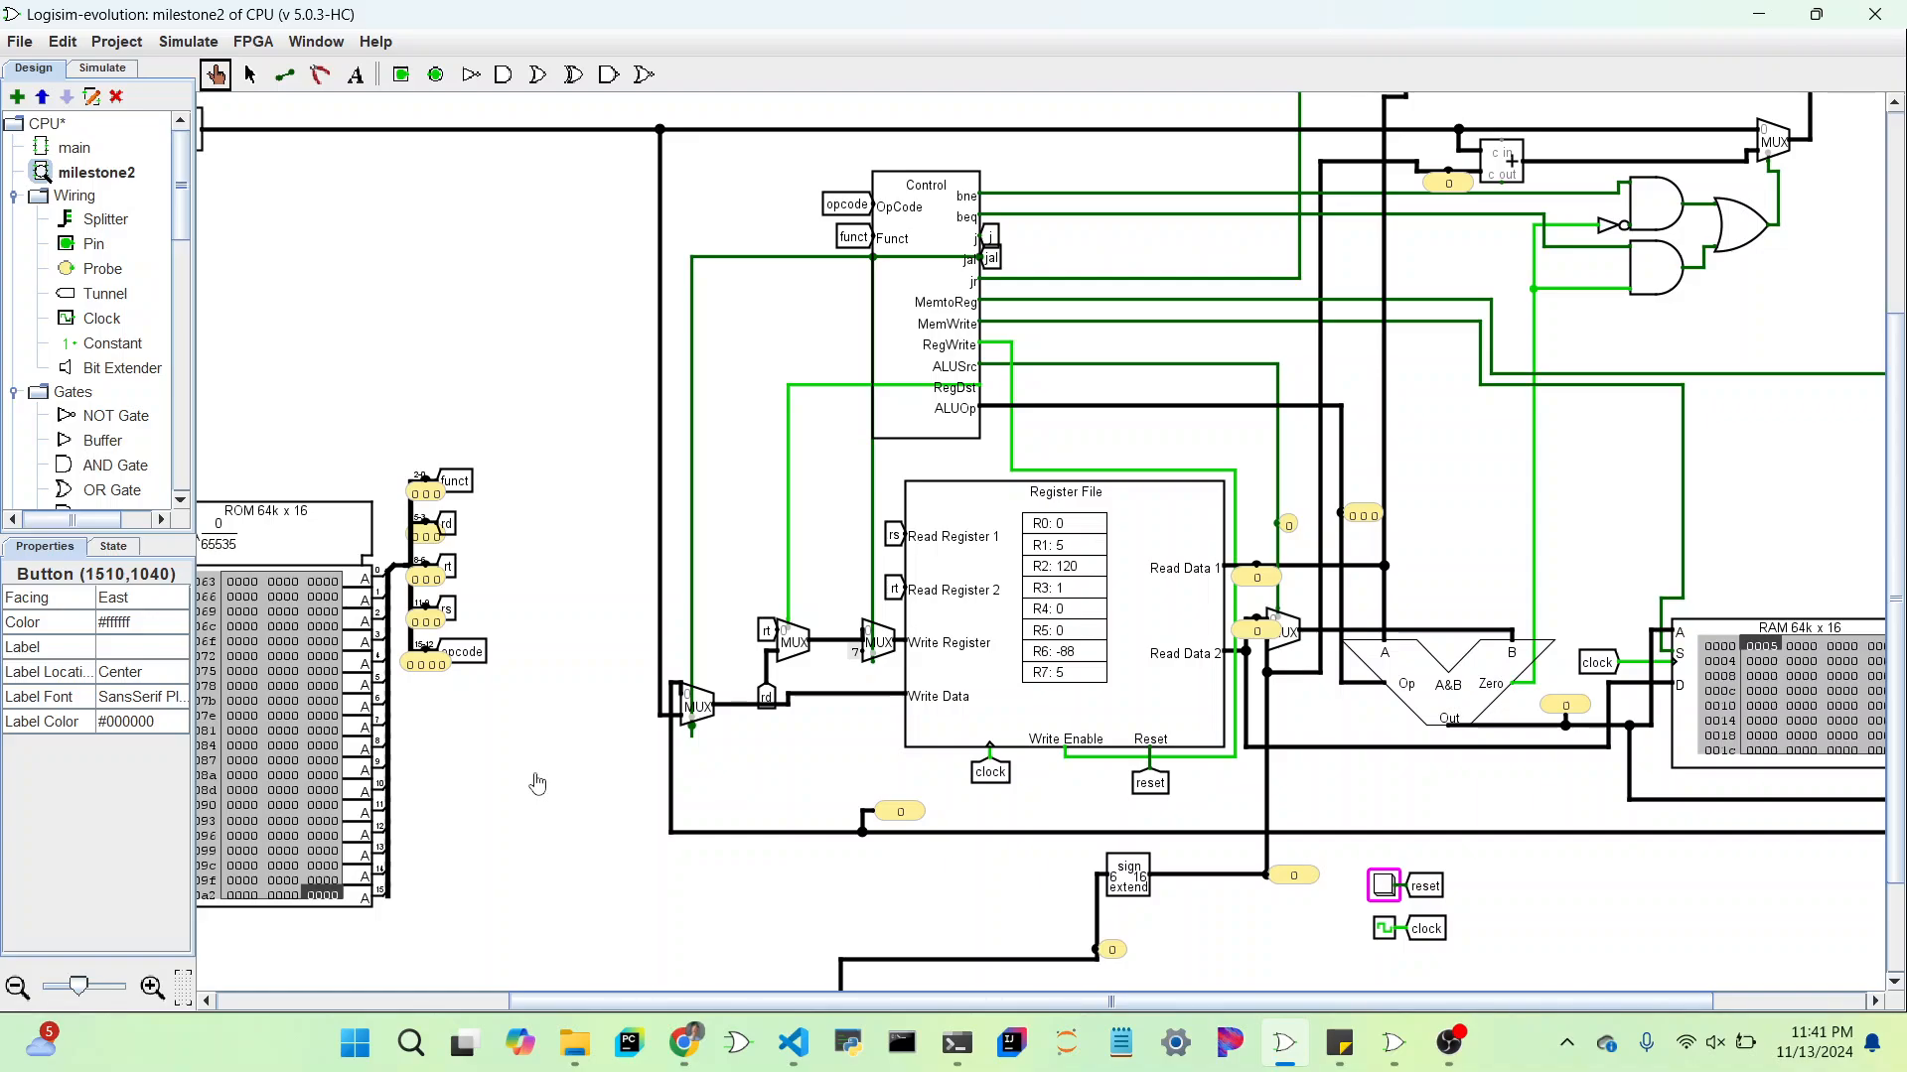
scroll(537, 784, down, 2)
scroll(537, 783, down, 1)
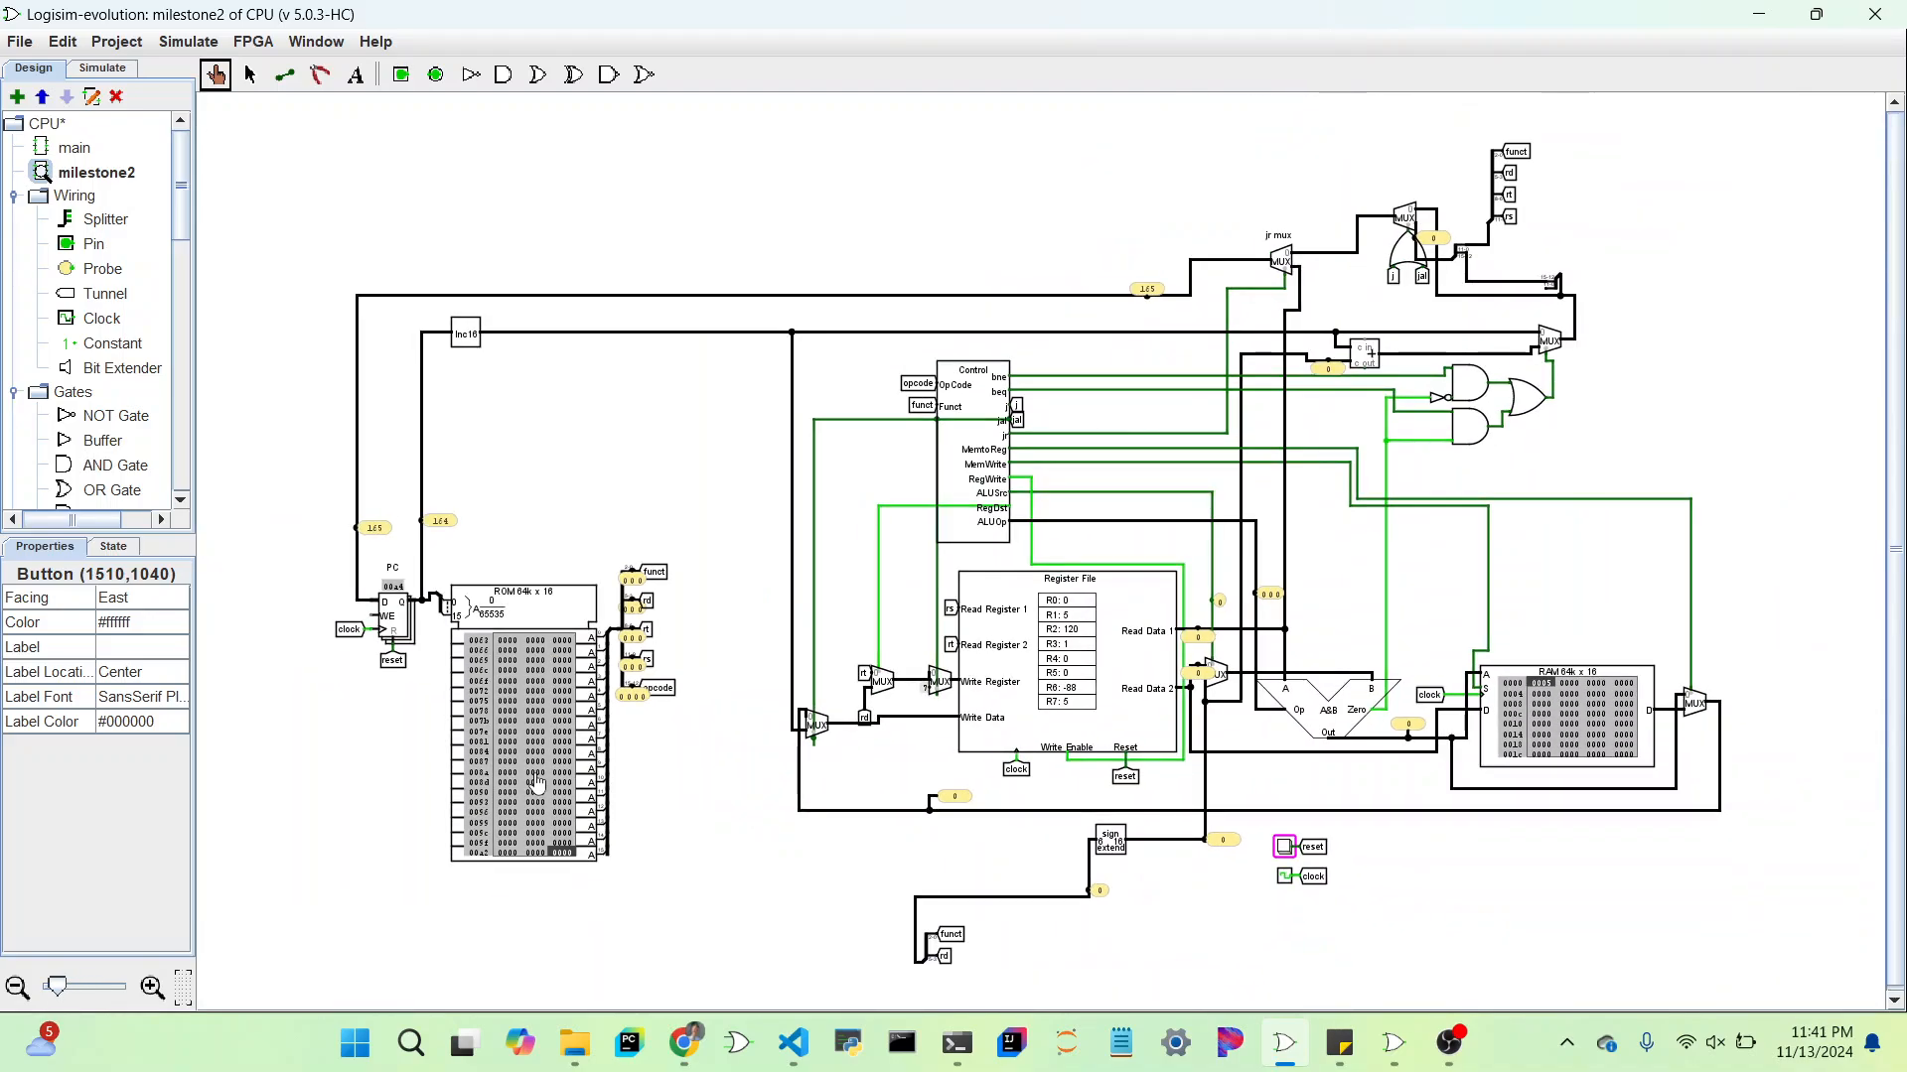